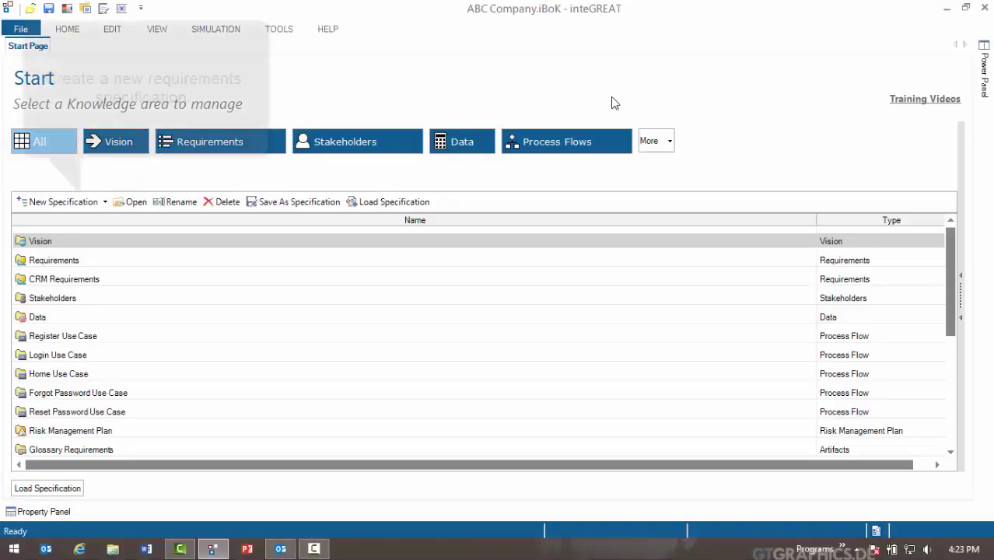
Create a new requirements specification named "CRM Req Spec" and open it
{"action": "left_click", "coordinate": [105, 202]}
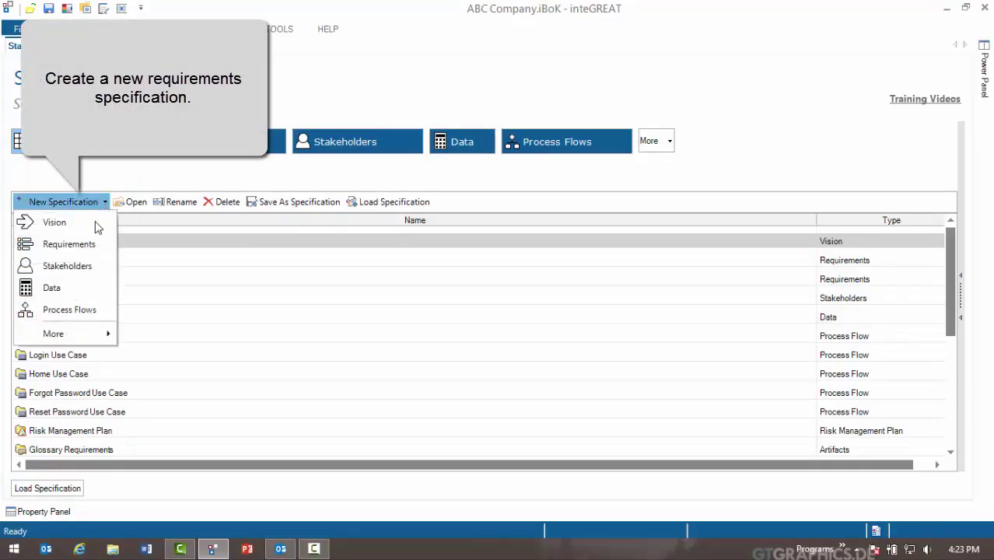
{"action": "left_click", "coordinate": [82, 248]}
{"action": "type", "text": "CR"}
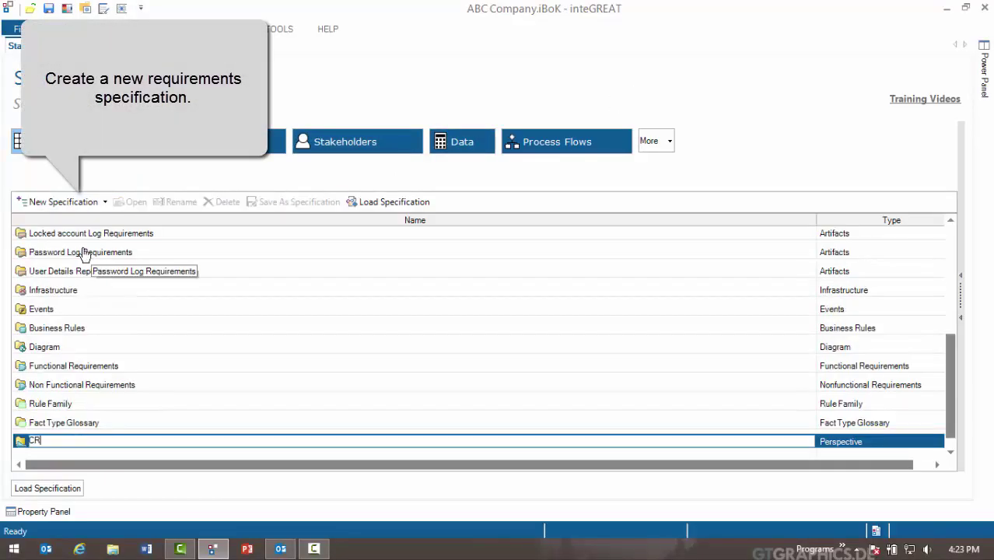
{"action": "type", "text": "M Req Spec"}
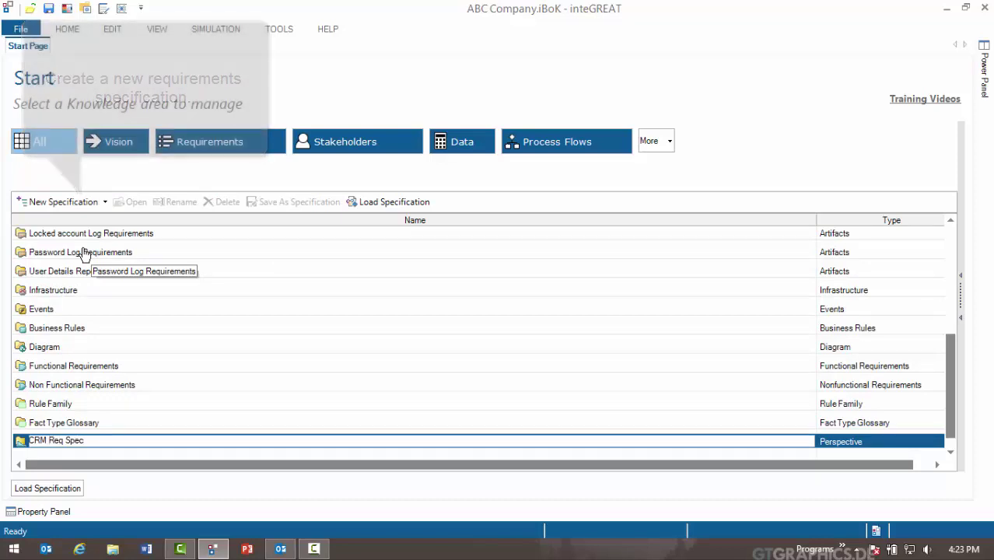
{"action": "key", "text": "Return"}
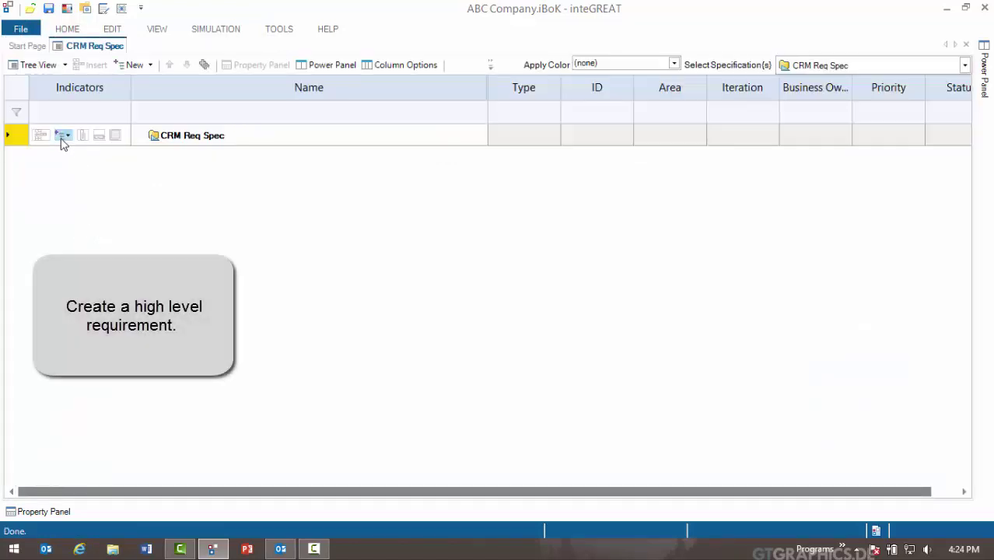
Add a high-level requirement named "User Management" to the CRM Req Spec
{"action": "left_click", "coordinate": [62, 139]}
{"action": "left_click", "coordinate": [65, 151]}
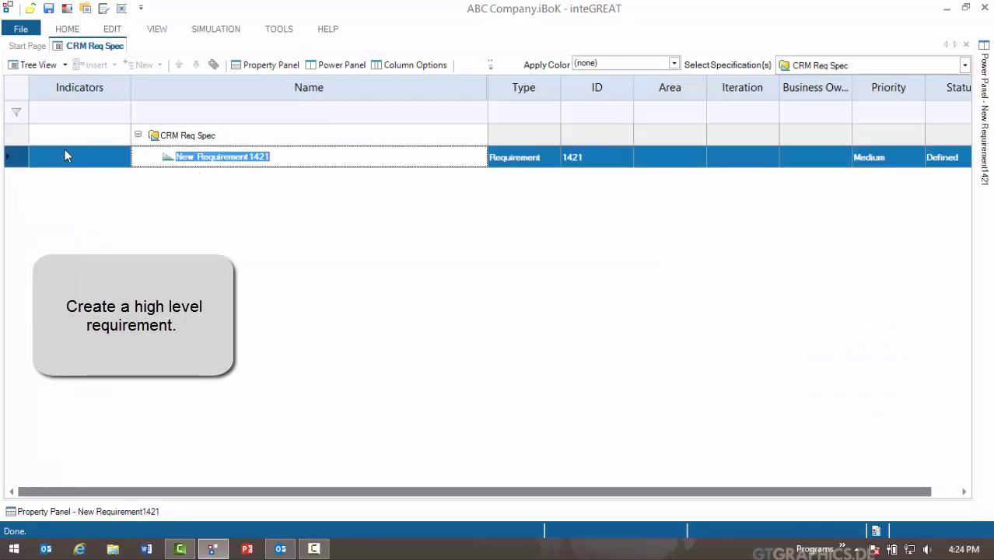
{"action": "type", "text": "User Manag"}
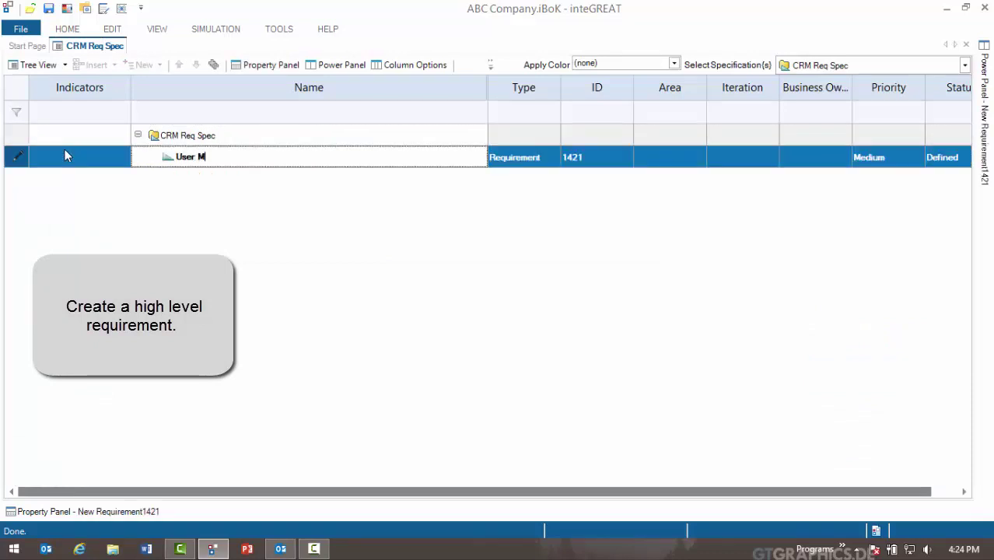
{"action": "type", "text": "ement"}
{"action": "key", "text": "Return"}
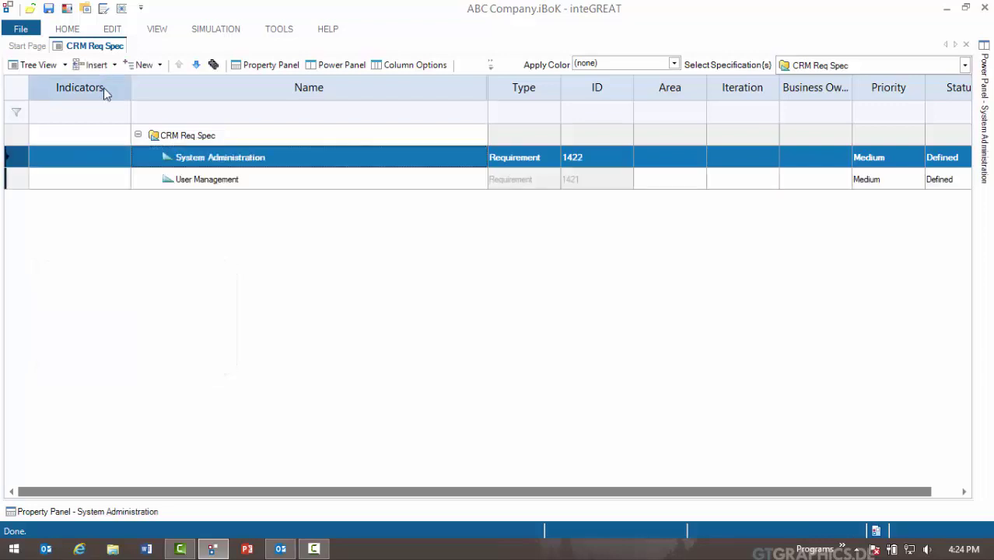
Add a functional requirement under User Management named "System shall allow users to register online"
{"action": "left_click", "coordinate": [21, 180]}
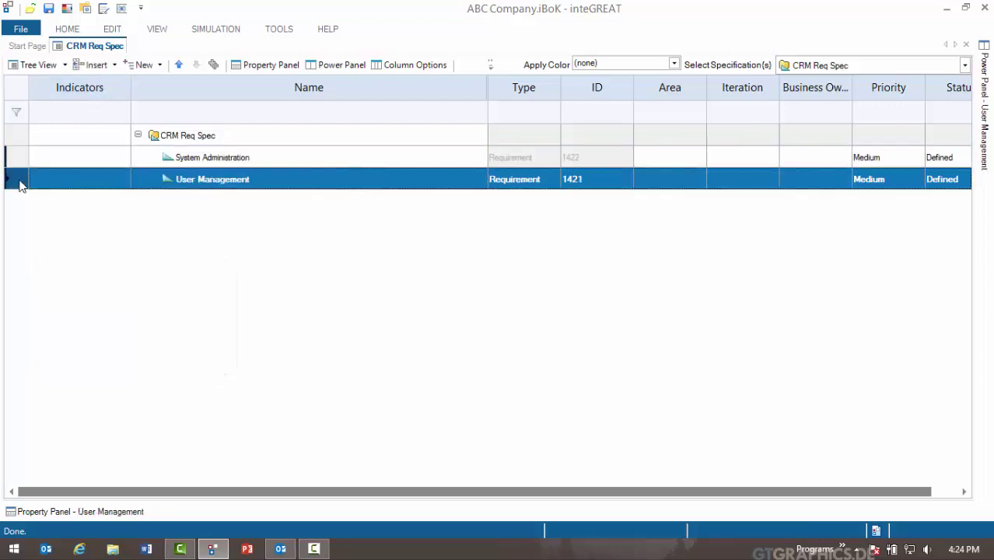
{"action": "left_click", "coordinate": [148, 64]}
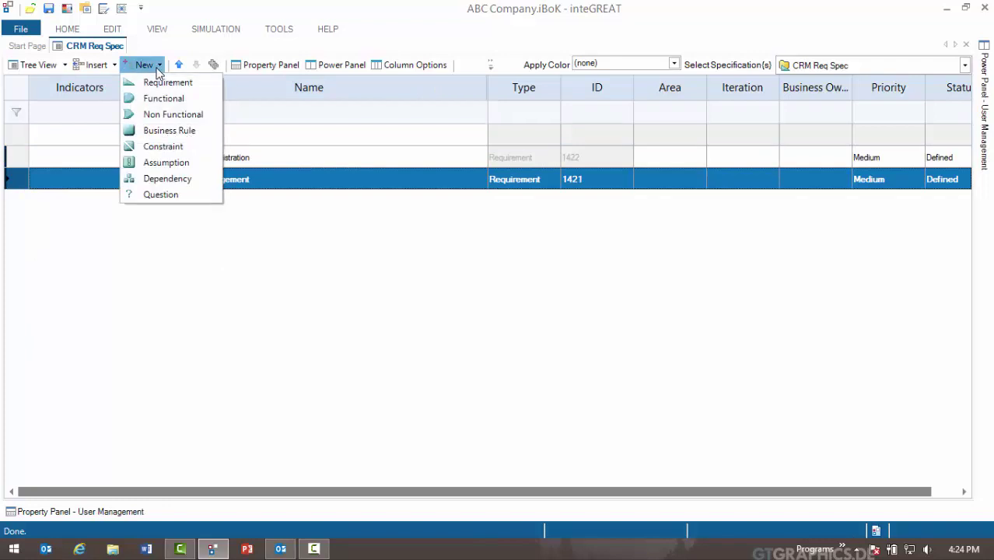
{"action": "left_click", "coordinate": [97, 210]}
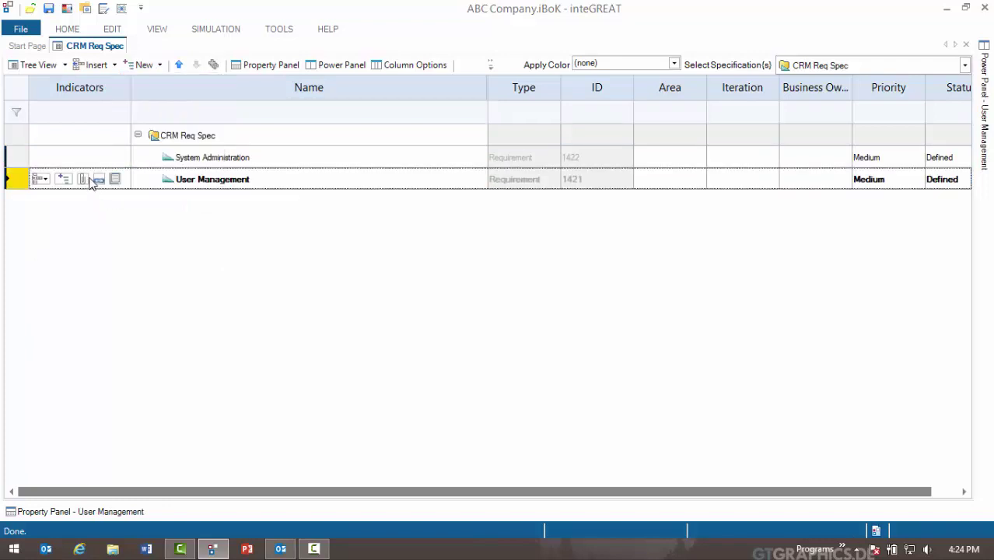
{"action": "left_click", "coordinate": [65, 180]}
{"action": "left_click", "coordinate": [97, 211]}
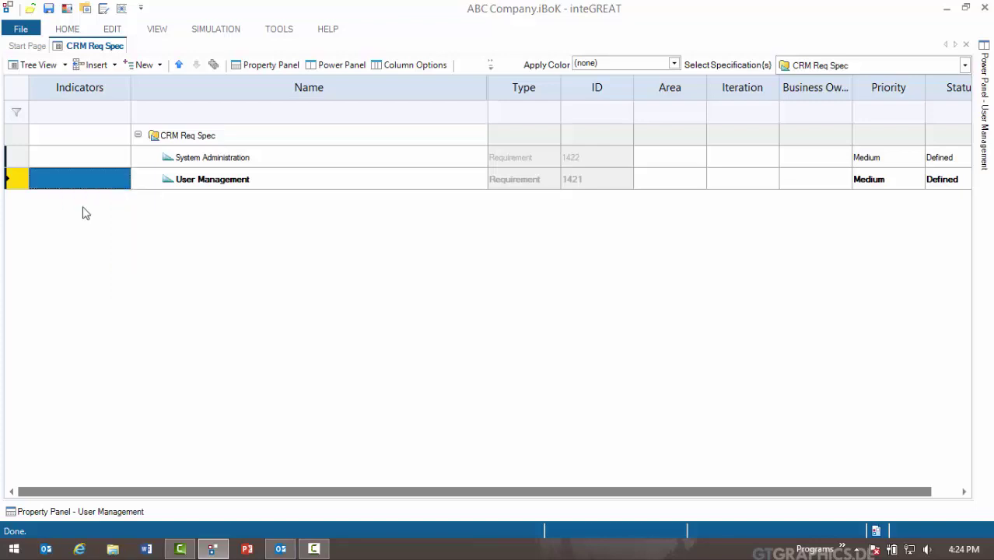
{"action": "type", "text": "System "}
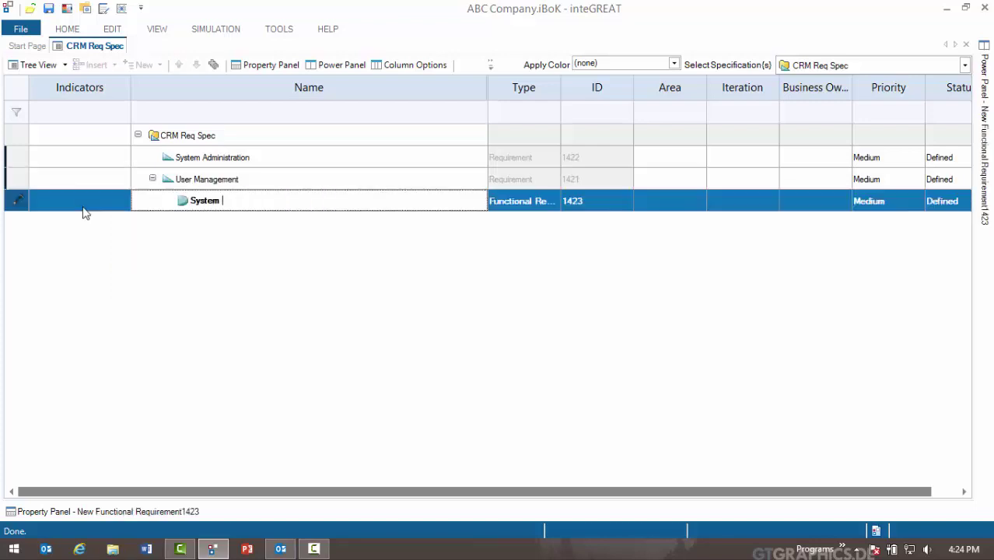
{"action": "type", "text": "shall allow users to"}
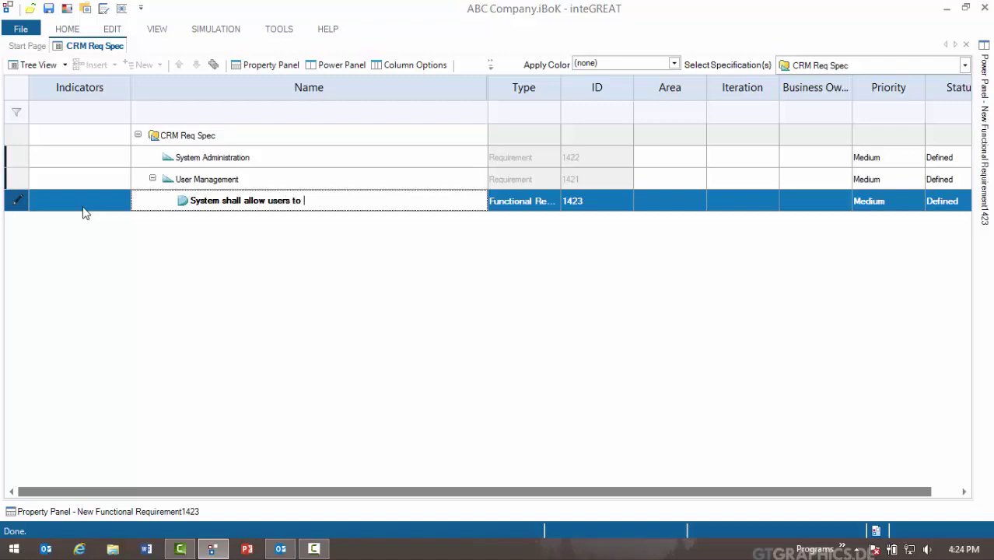
{"action": "type", "text": " register online"}
{"action": "key", "text": "Return"}
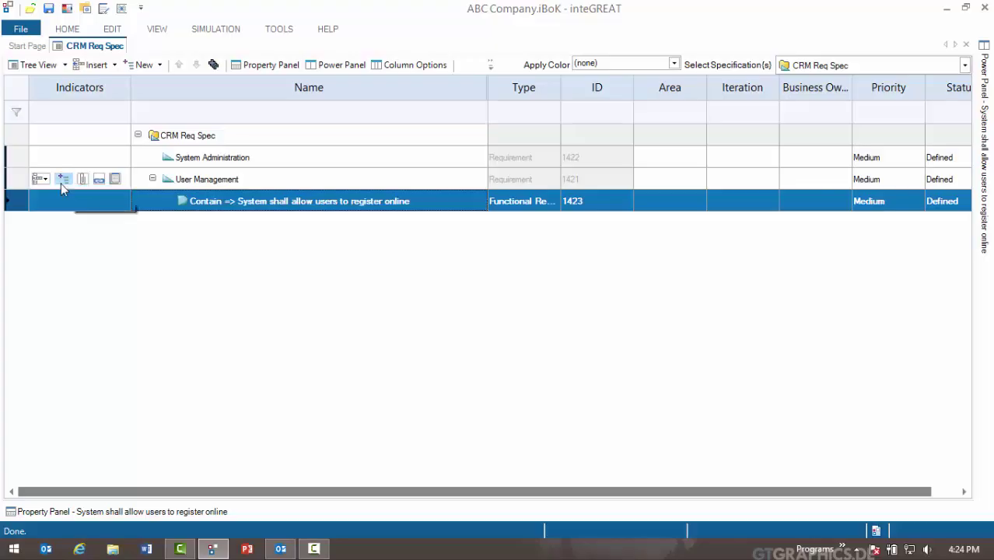
Add a second functional requirement under User Management named "System shall allow users to login", correcting the misspelled word with the spelling suggestion "System"
{"action": "left_click", "coordinate": [63, 180]}
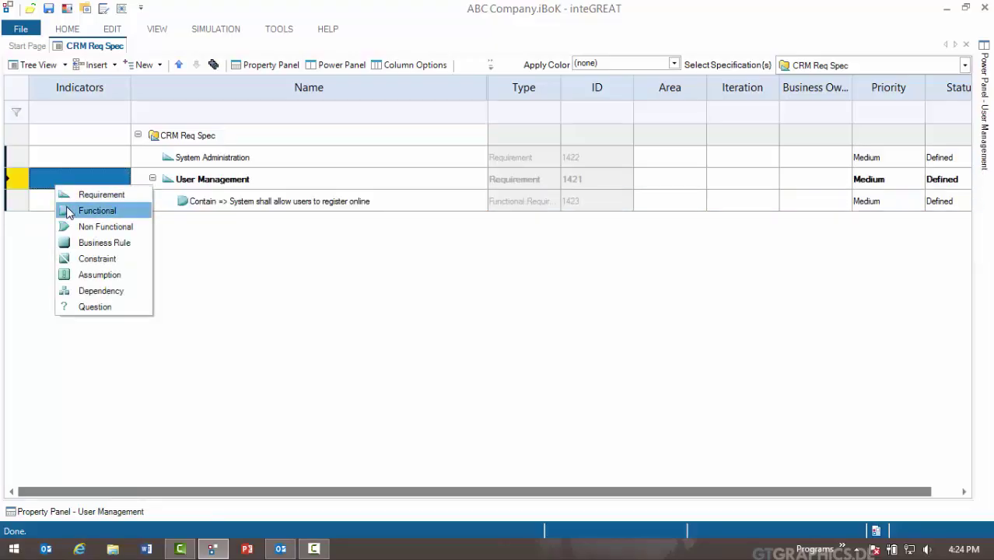
{"action": "left_click", "coordinate": [93, 211]}
{"action": "type", "text": "S"}
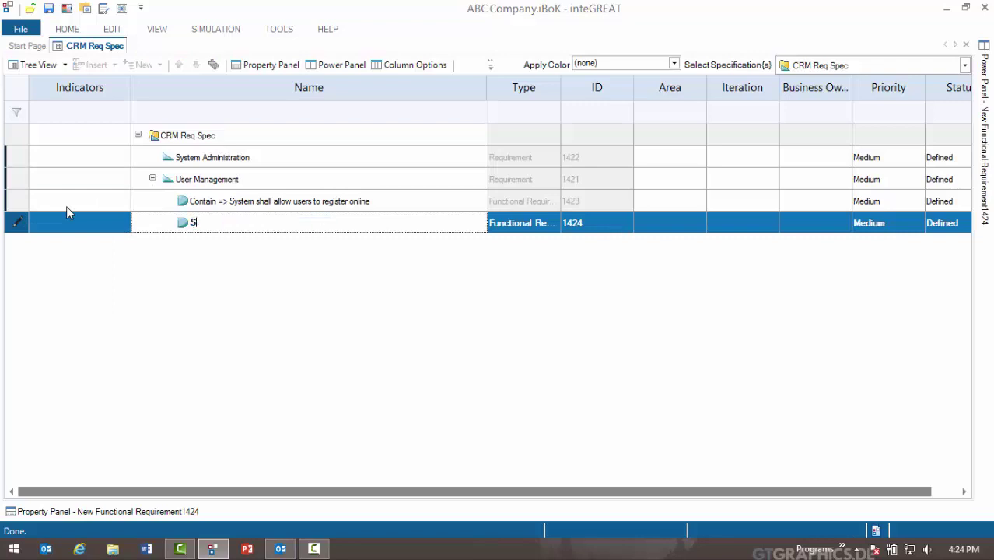
{"action": "type", "text": "ystm shall allow users"}
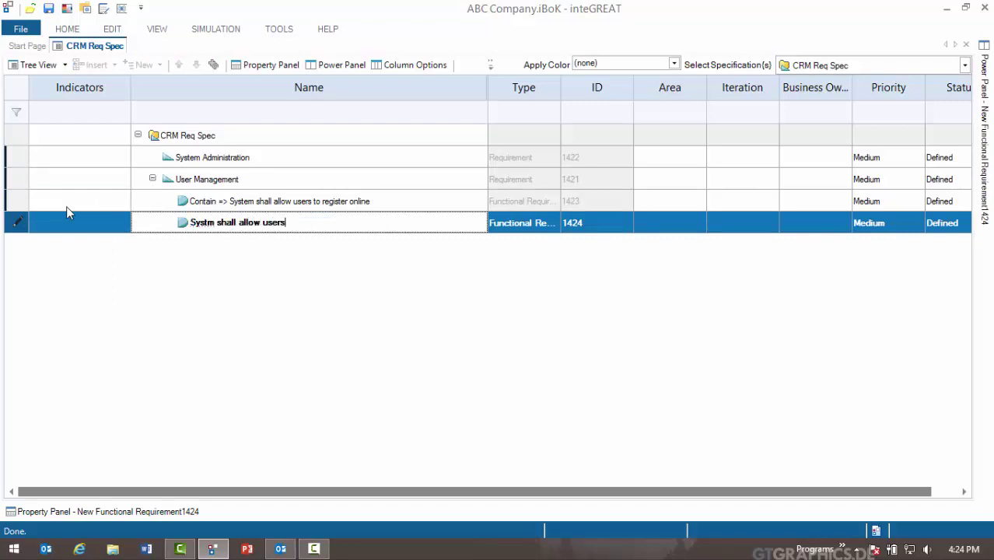
{"action": "type", "text": " to login"}
{"action": "right_click", "coordinate": [205, 221]}
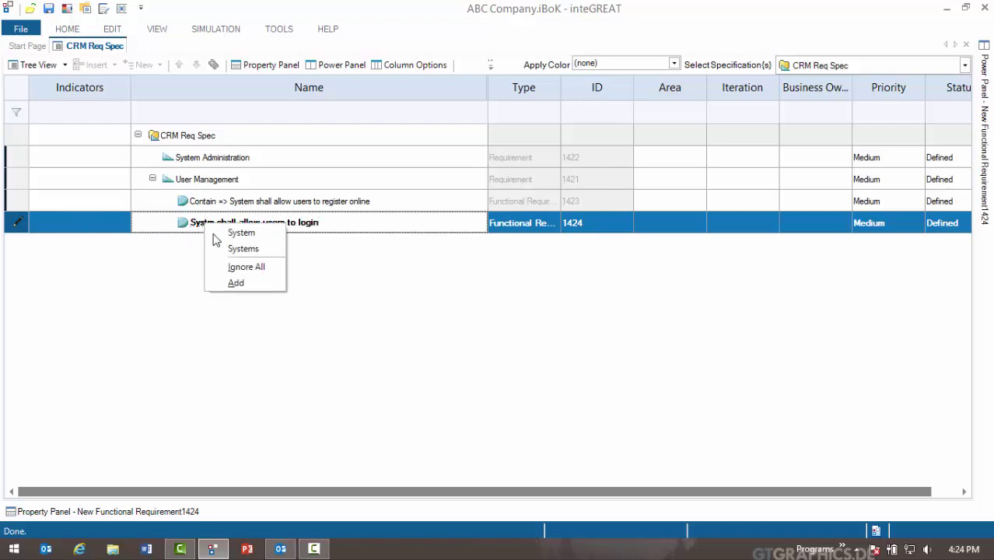
{"action": "left_click", "coordinate": [216, 233]}
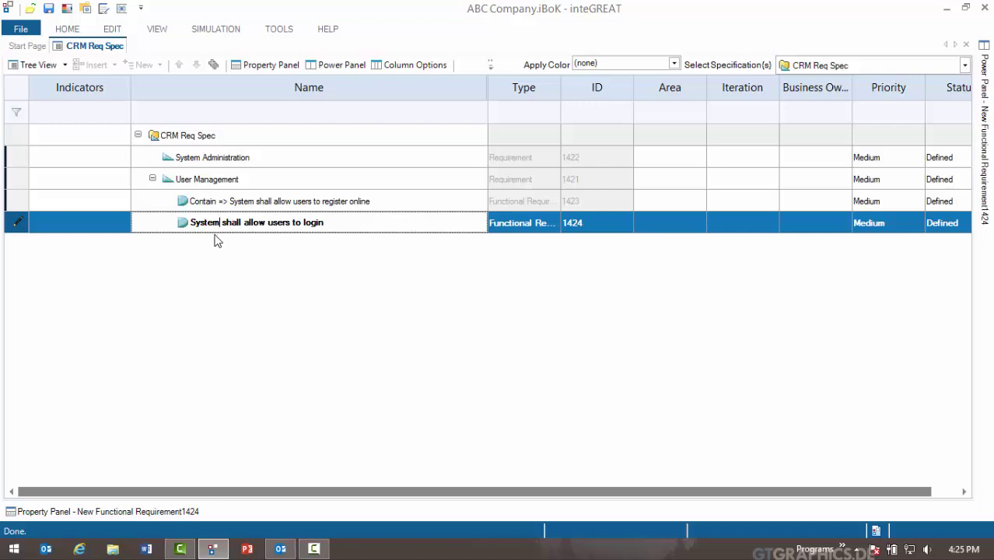
{"action": "key", "text": "Return"}
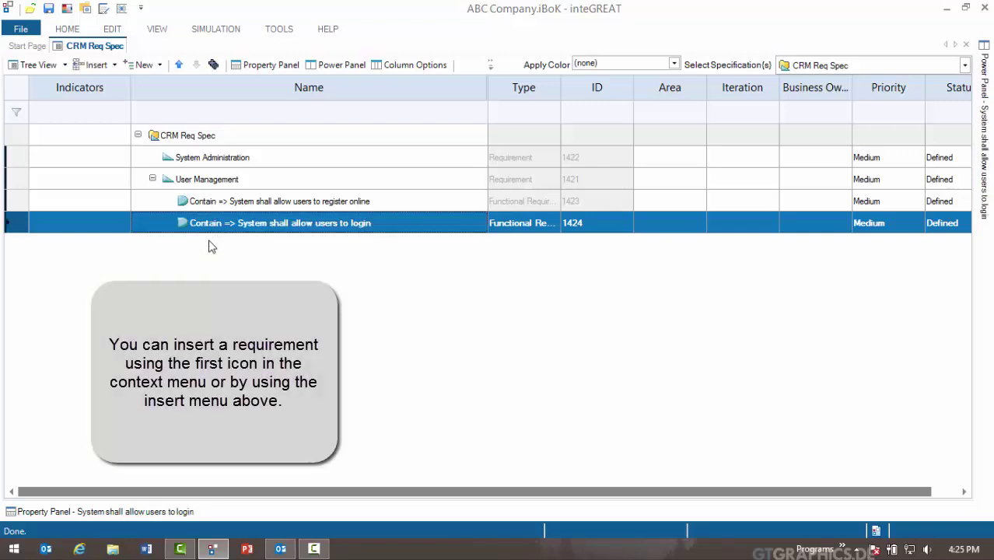
Insert a functional requirement named "System shall - inserted FR" directly above the login requirement
{"action": "mouse_move", "coordinate": [82, 232]}
{"action": "left_click", "coordinate": [40, 223]}
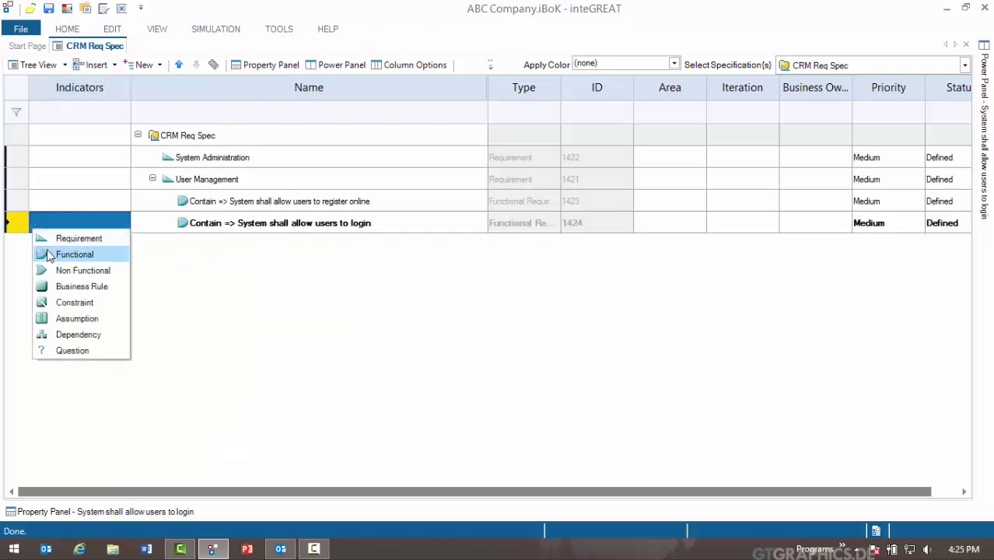
{"action": "left_click", "coordinate": [47, 253]}
{"action": "type", "text": "Sys"}
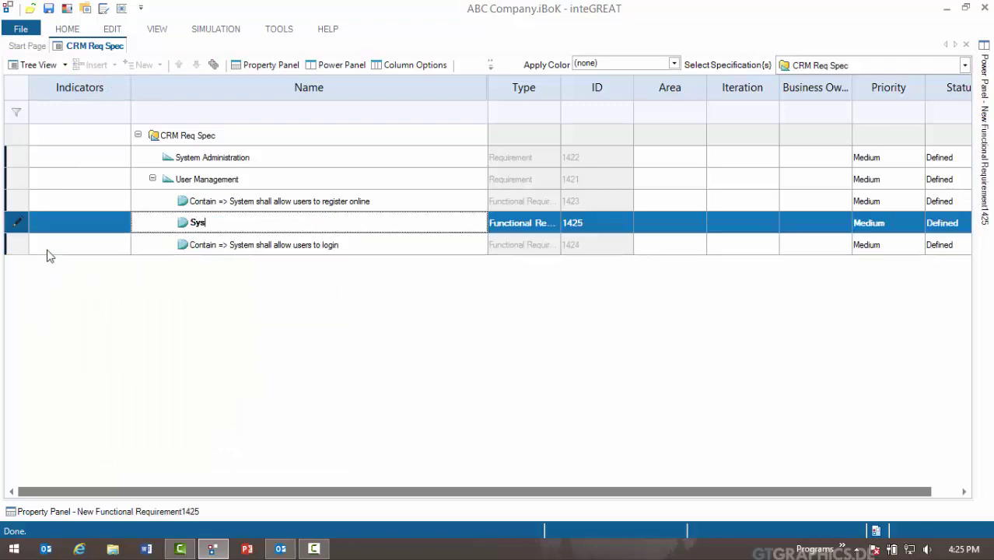
{"action": "type", "text": "tem shall - inserted FR"}
{"action": "key", "text": "Return"}
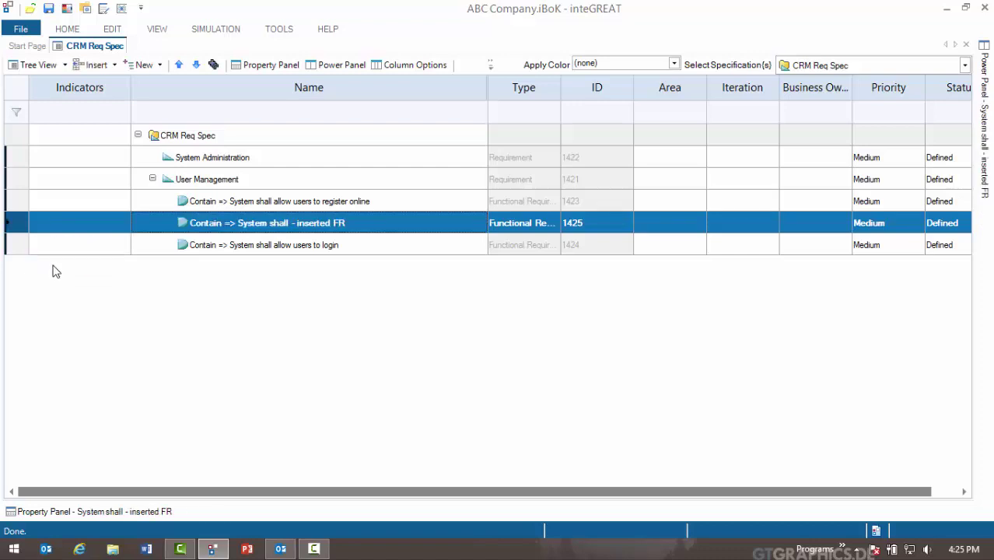
Insert a requirement of the same type directly after "System shall - inserted FR" and name it "Inserted right after selected req"
{"action": "key", "text": "Insert"}
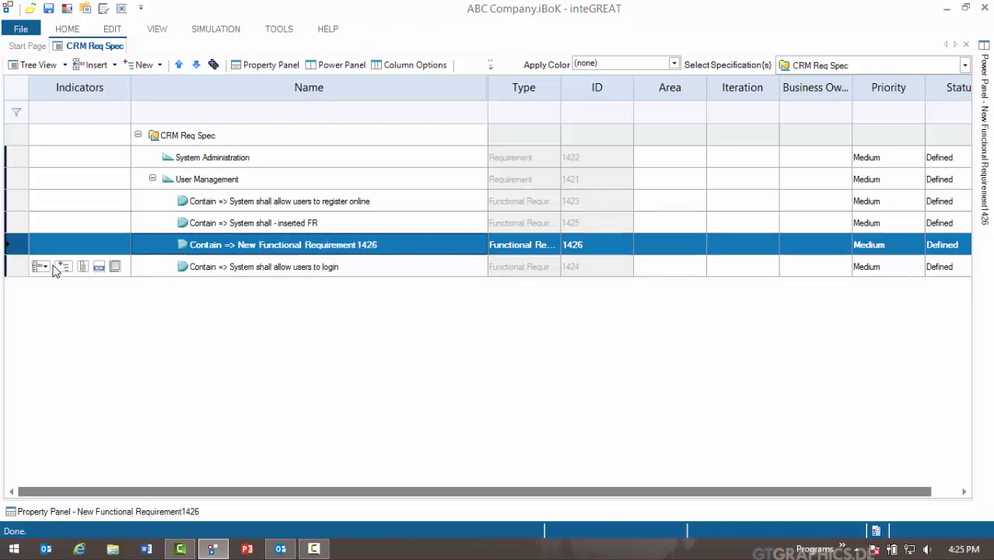
{"action": "type", "text": "Inserted ri"}
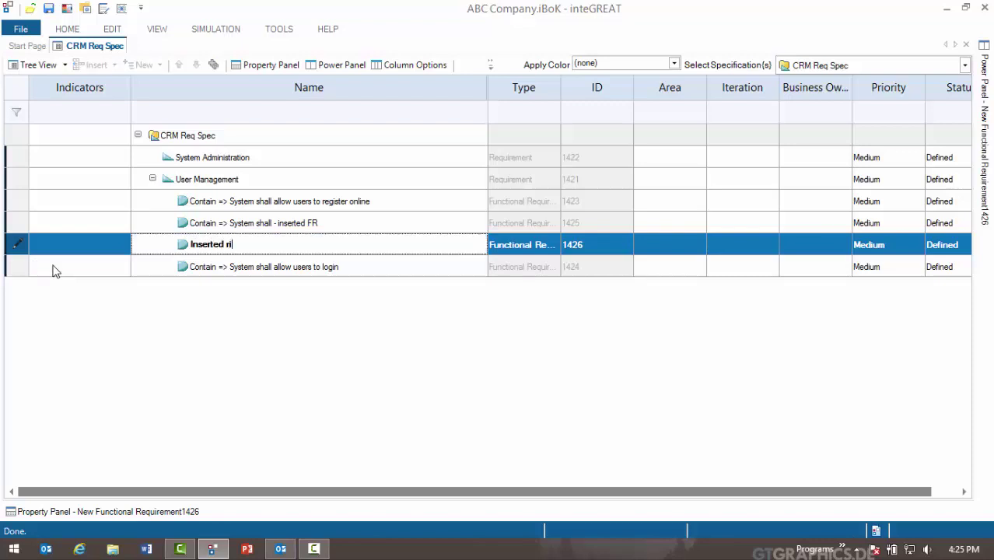
{"action": "type", "text": "ght after selected r"}
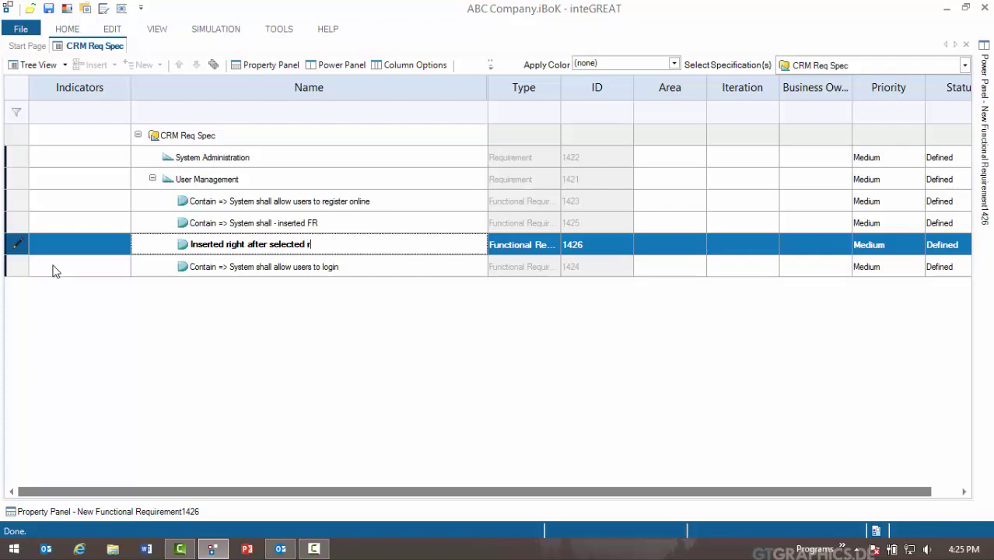
{"action": "type", "text": "eq"}
{"action": "key", "text": "Return"}
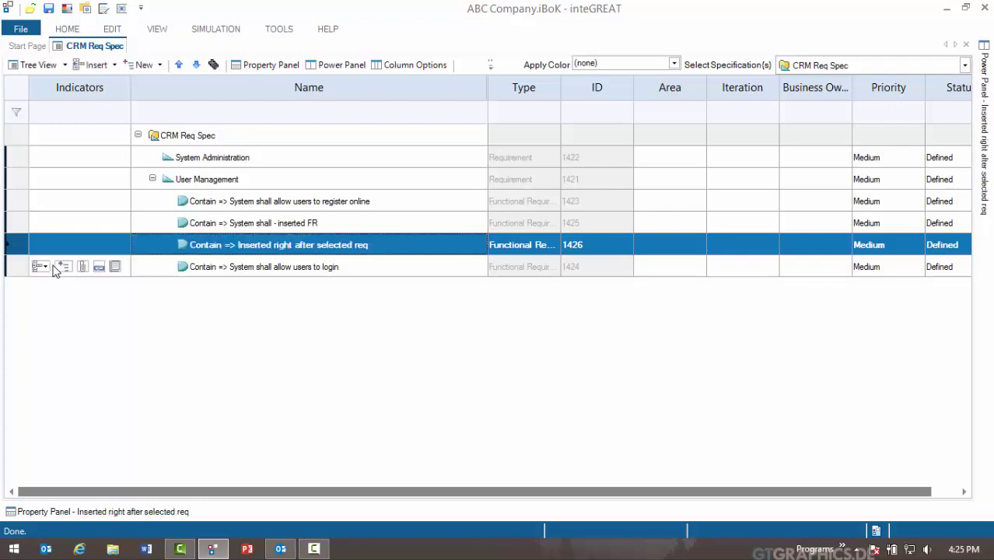
Add a child functional requirement under "Inserted right after selected req" named "Child of the selected req of the same type"
{"action": "left_click", "coordinate": [56, 267]}
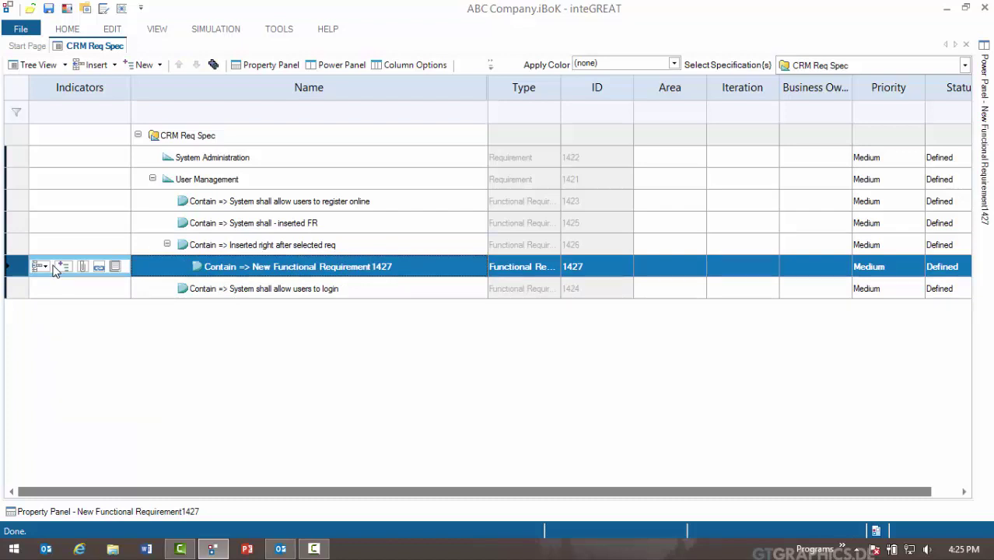
{"action": "type", "text": "Child of"}
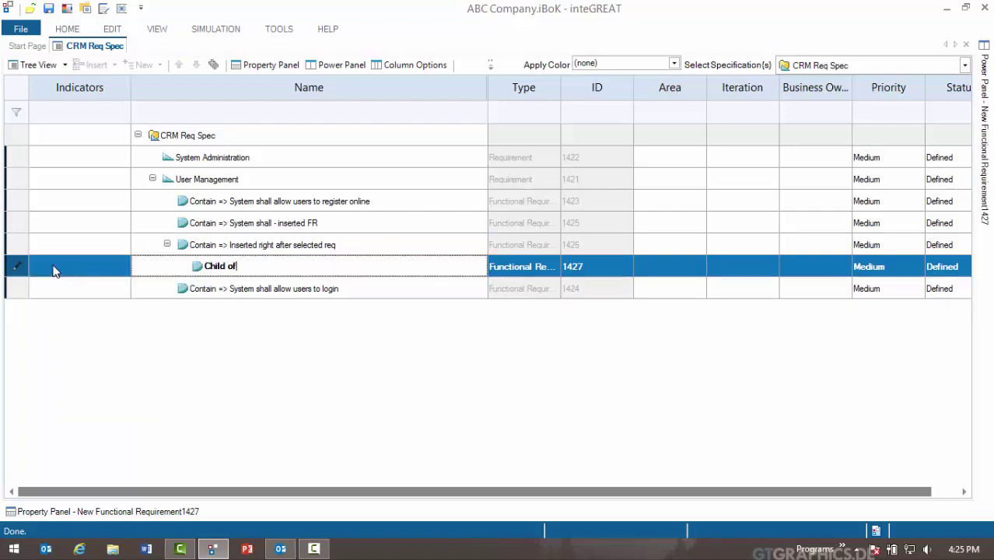
{"action": "type", "text": " the selected req of the same ty"}
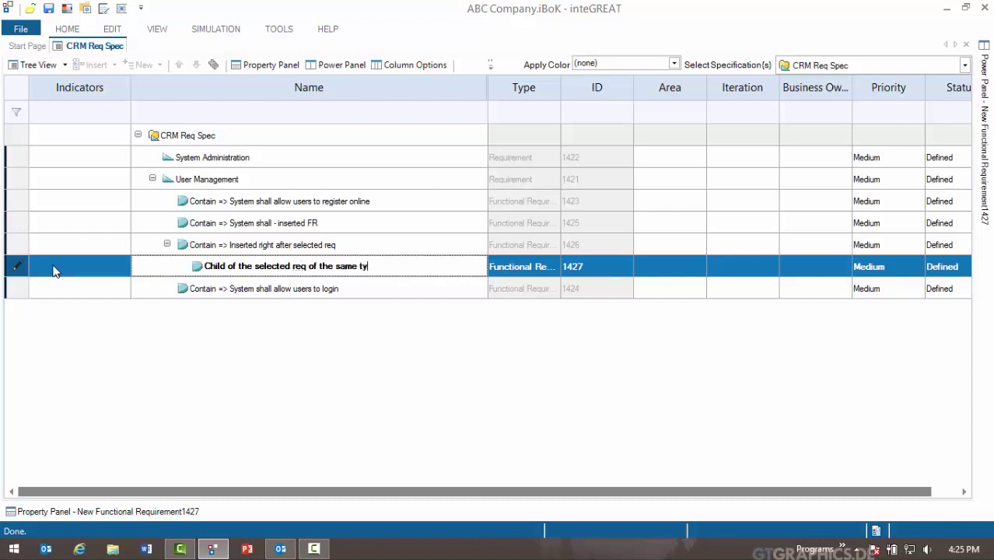
{"action": "type", "text": "pe"}
{"action": "key", "text": "Return"}
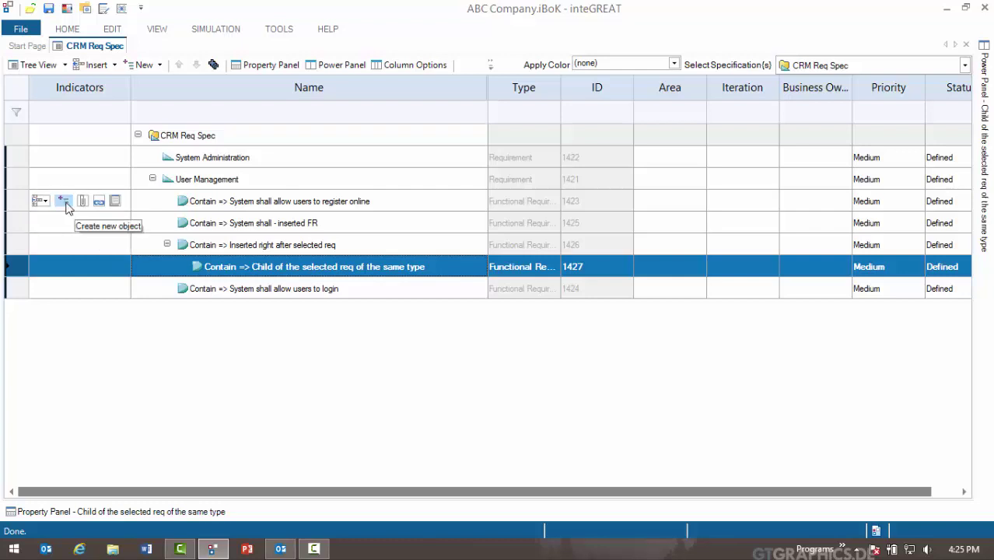
Add a business rule under the register online requirement named "User may only register once"
{"action": "left_click", "coordinate": [65, 202]}
{"action": "left_click", "coordinate": [80, 233]}
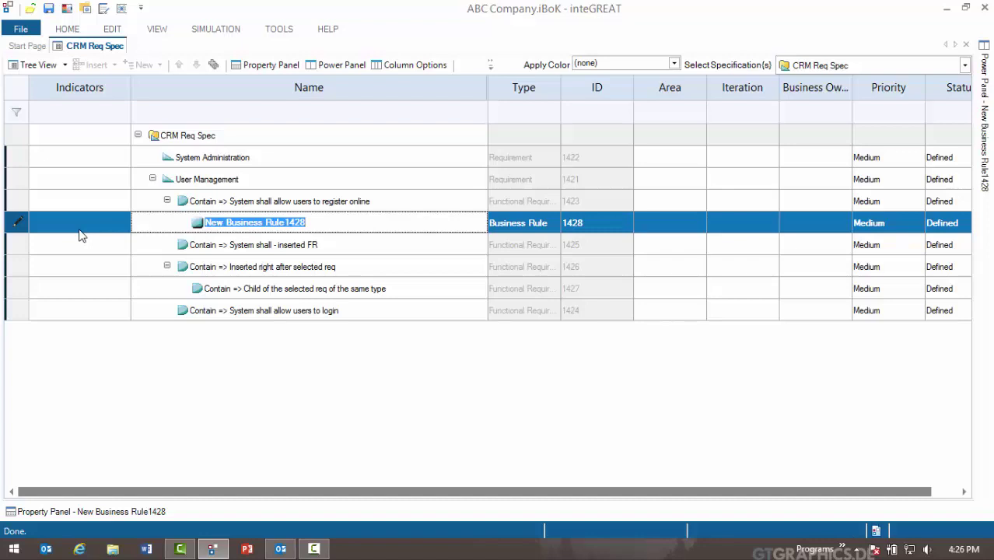
{"action": "type", "text": "User "}
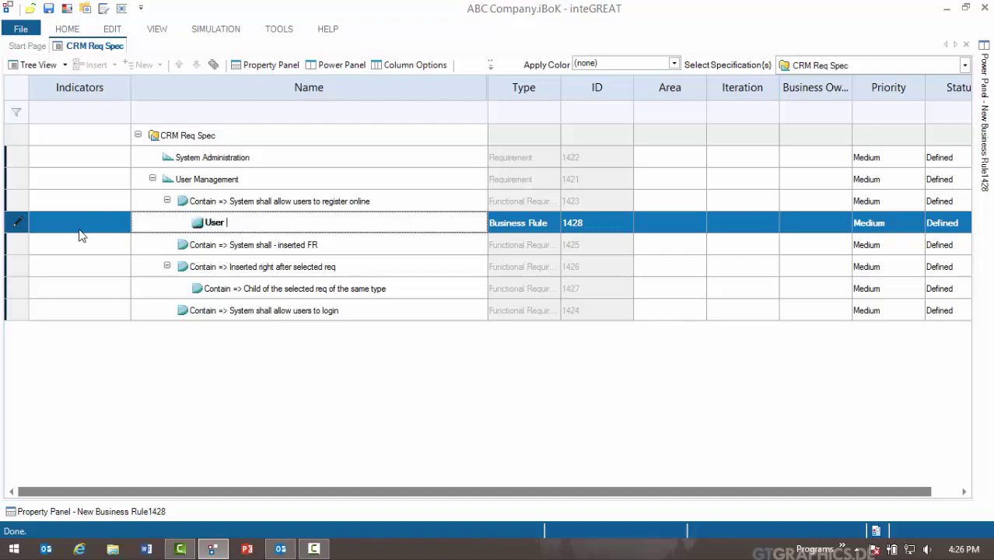
{"action": "type", "text": "may only register once"}
{"action": "key", "text": "Return"}
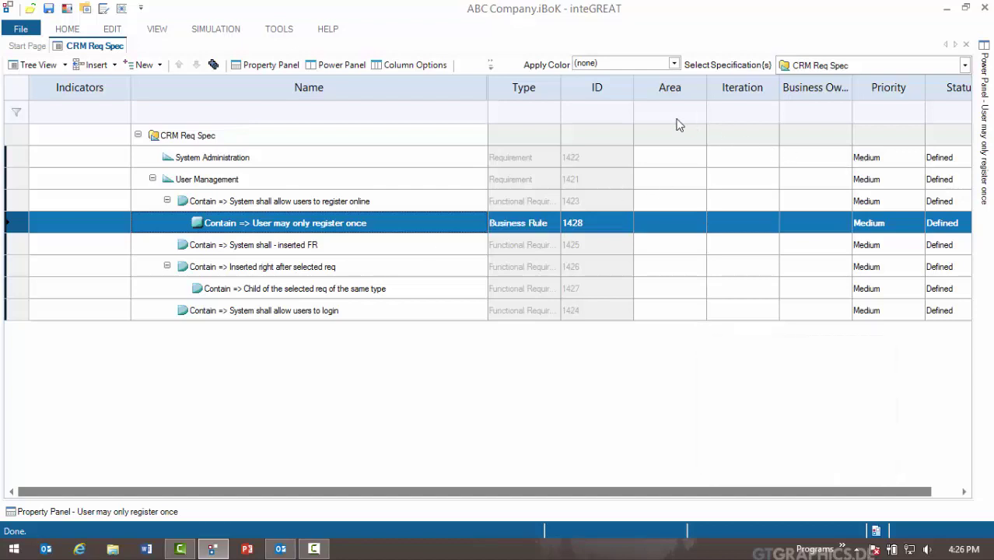
Set the priority of System Administration to Urgent and of the register online requirement to High
{"action": "left_click", "coordinate": [891, 161]}
{"action": "left_click", "coordinate": [893, 161]}
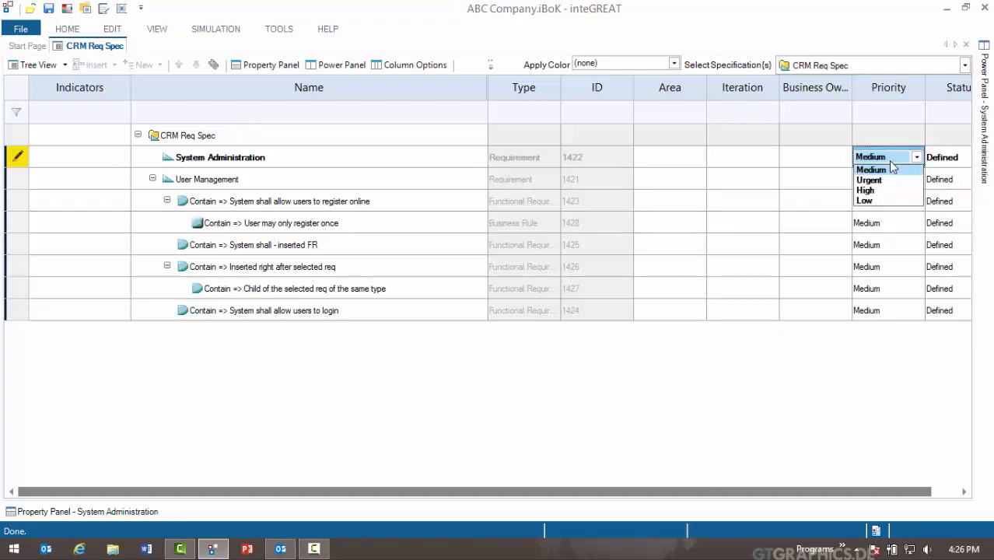
{"action": "left_click", "coordinate": [886, 180]}
{"action": "left_click", "coordinate": [880, 201]}
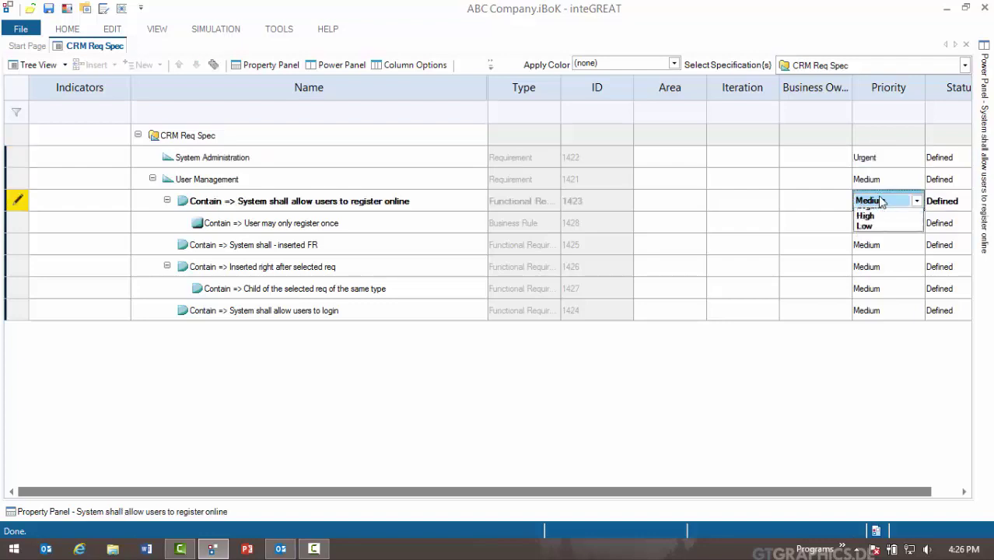
{"action": "left_click", "coordinate": [883, 223]}
{"action": "left_click", "coordinate": [884, 209]}
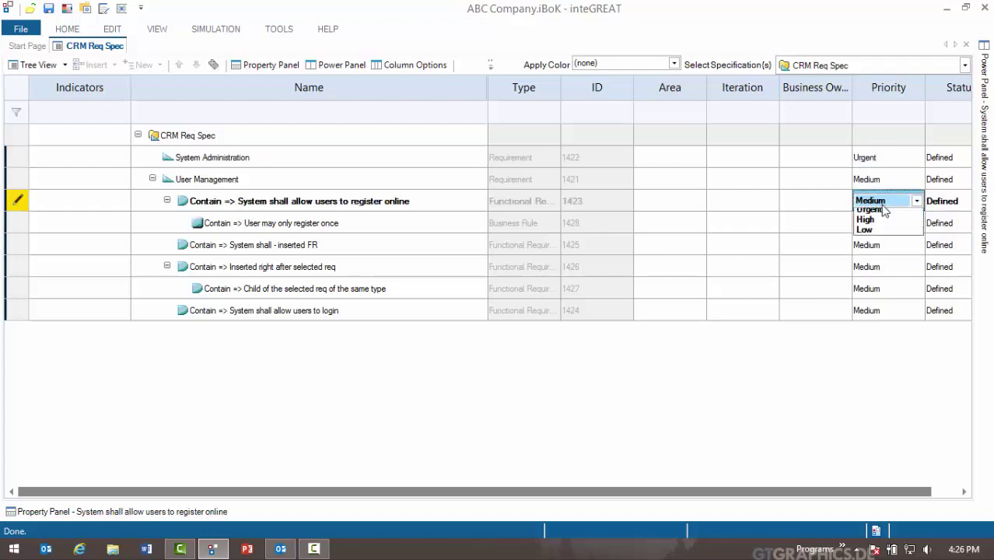
{"action": "left_click", "coordinate": [873, 220]}
Set the priority of "System shall - inserted FR" and "Child of the selected req of the same type" to Low
{"action": "left_click", "coordinate": [879, 244]}
{"action": "left_click", "coordinate": [879, 245]}
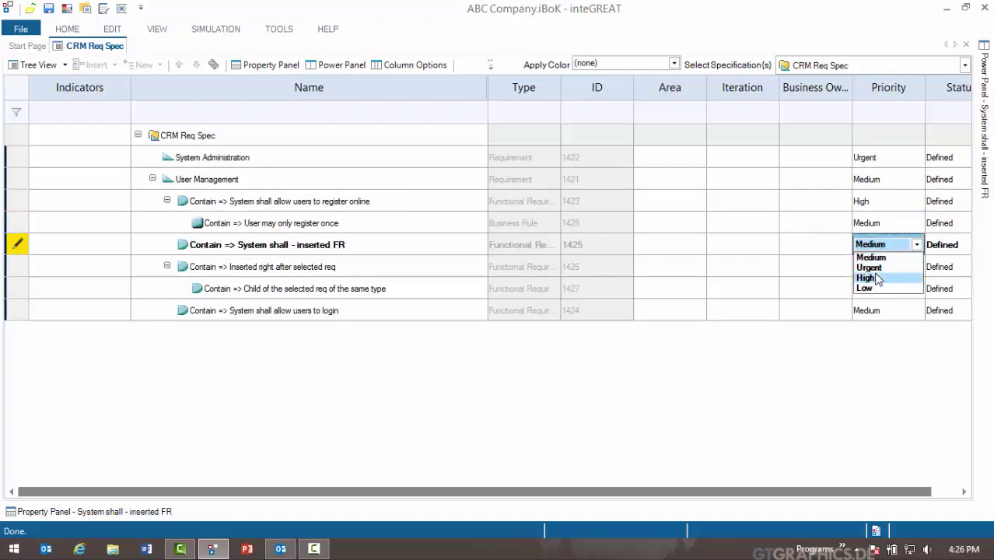
{"action": "left_click", "coordinate": [868, 288]}
{"action": "left_click", "coordinate": [872, 288]}
{"action": "left_click", "coordinate": [871, 290]}
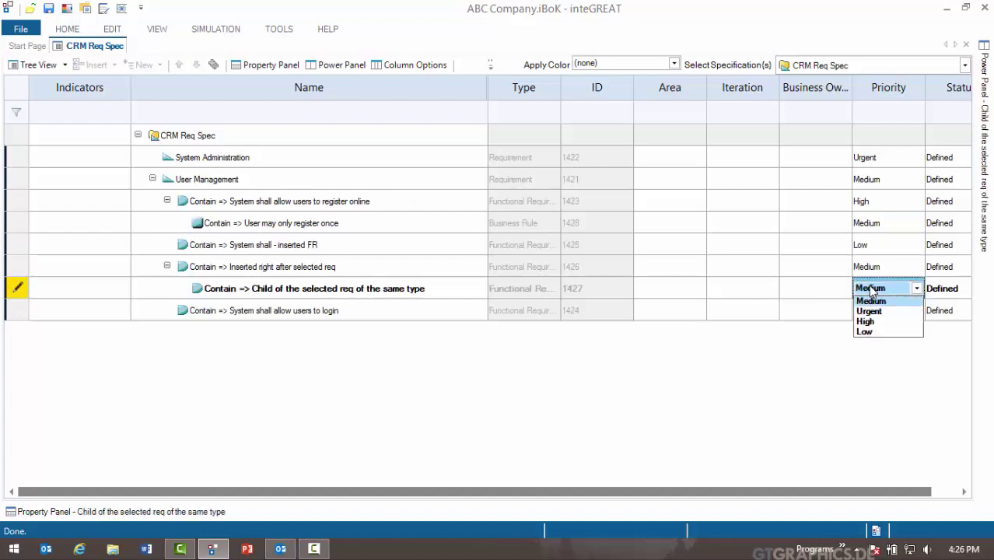
{"action": "left_click", "coordinate": [865, 332]}
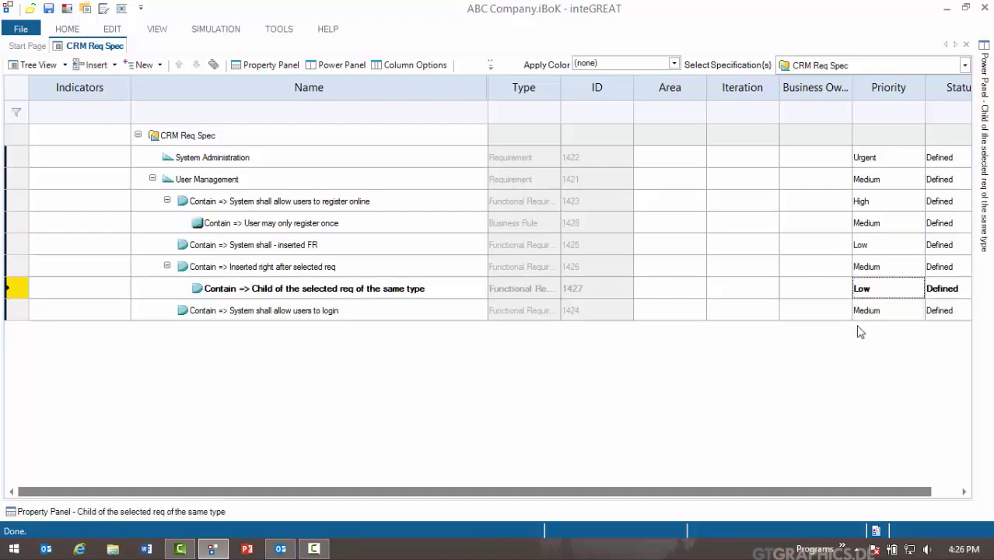
Color the requirement rows by Priority and reset the coloring to none
{"action": "left_click", "coordinate": [674, 63]}
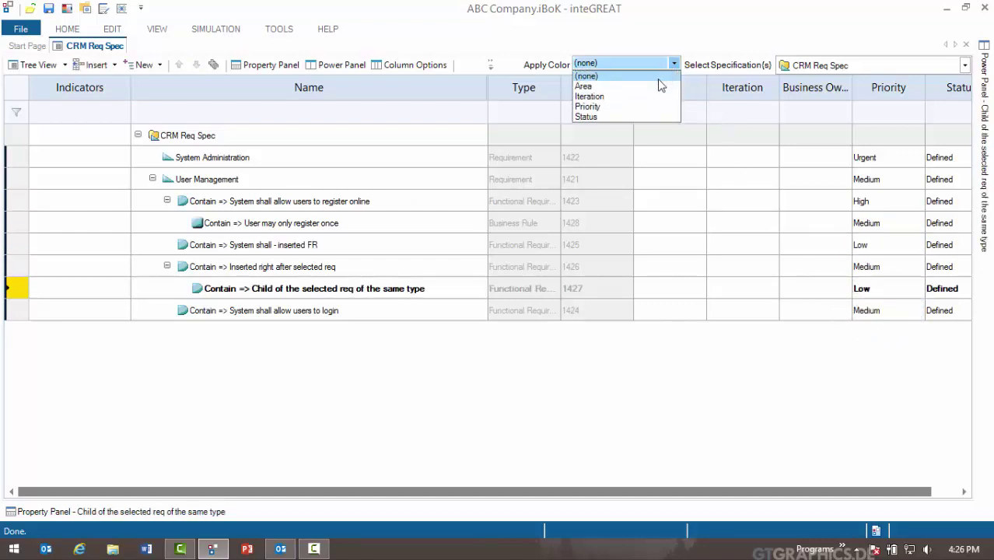
{"action": "left_click", "coordinate": [635, 107]}
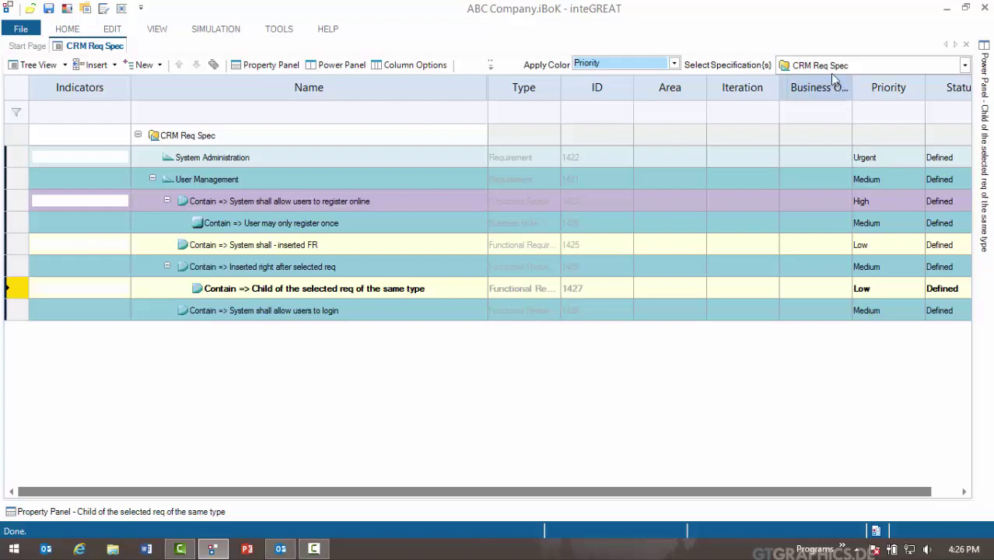
{"action": "left_click", "coordinate": [674, 63]}
{"action": "left_click", "coordinate": [653, 76]}
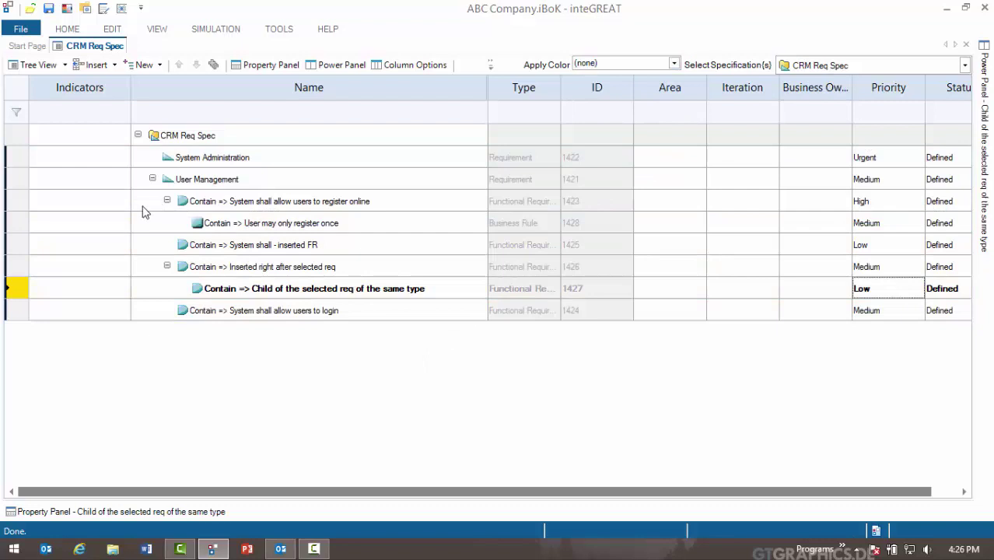
Give the register online requirement the description "Description" and make that text bold
{"action": "left_click", "coordinate": [114, 201]}
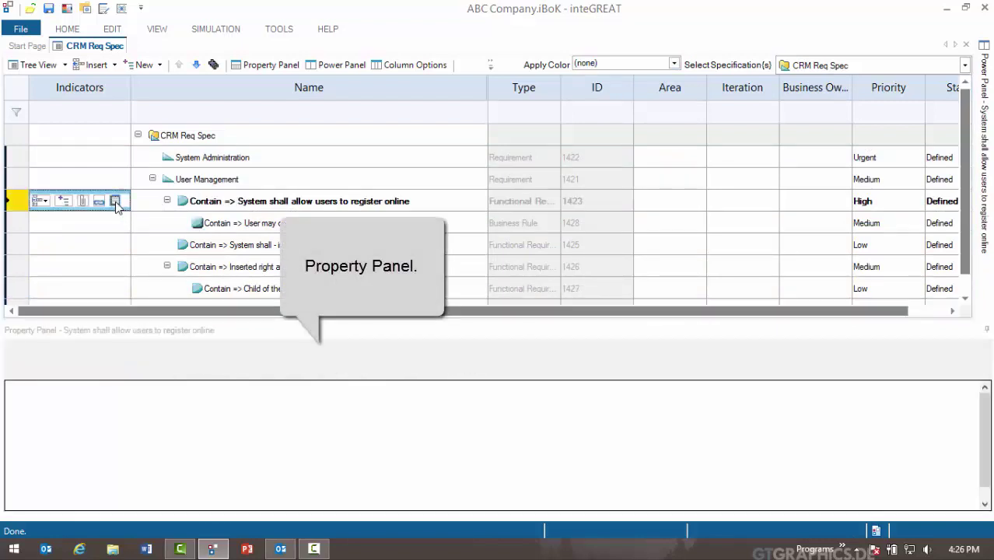
{"action": "left_click", "coordinate": [243, 423]}
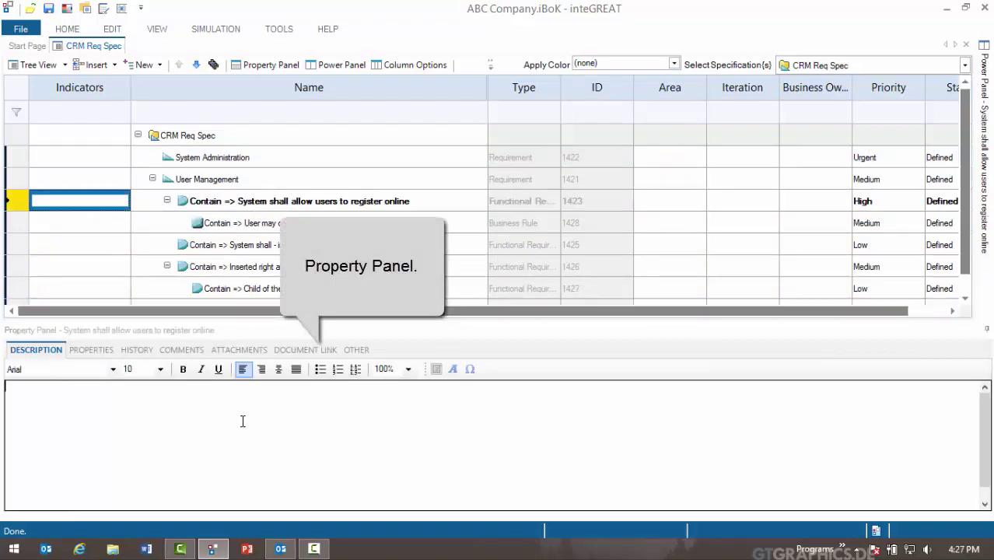
{"action": "type", "text": "Description"}
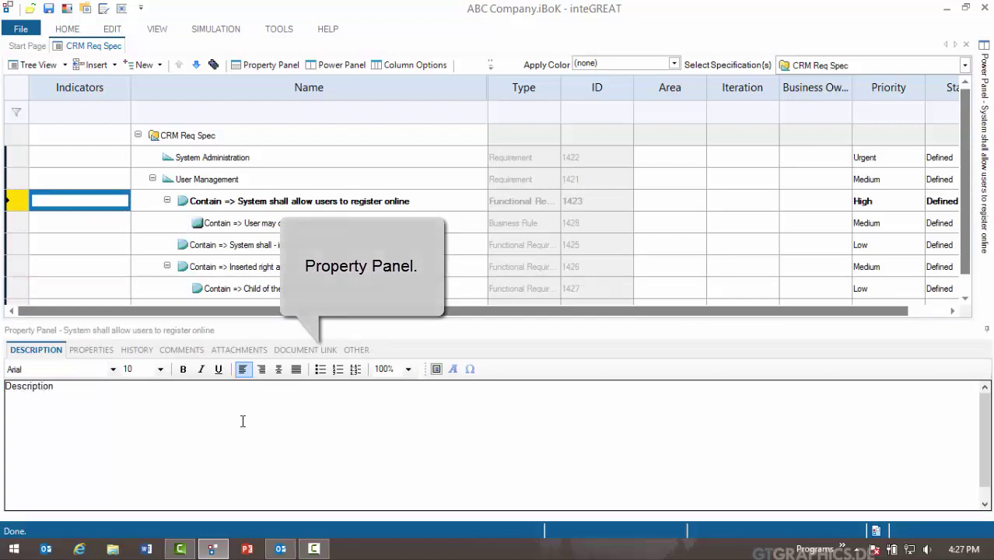
{"action": "key", "text": "ctrl+a"}
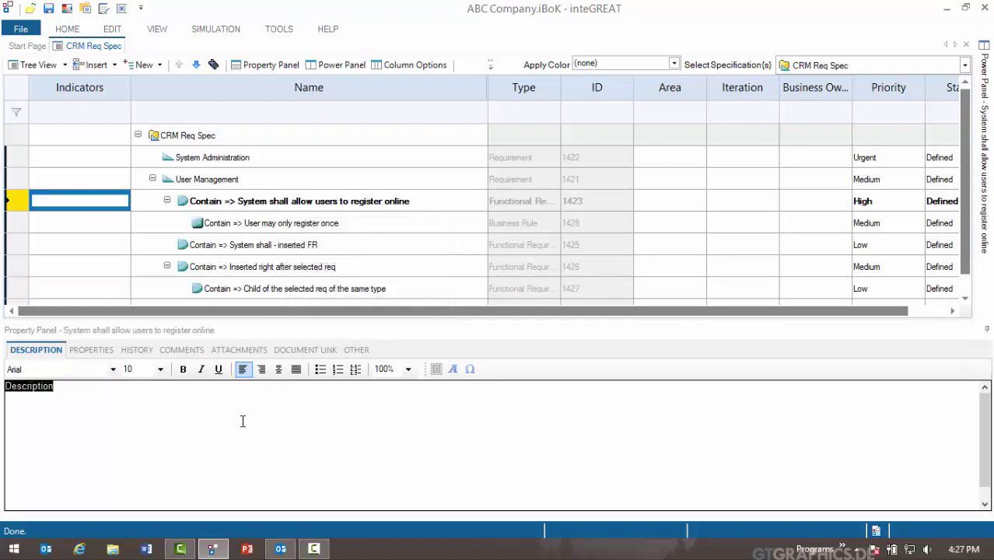
{"action": "left_click", "coordinate": [184, 370]}
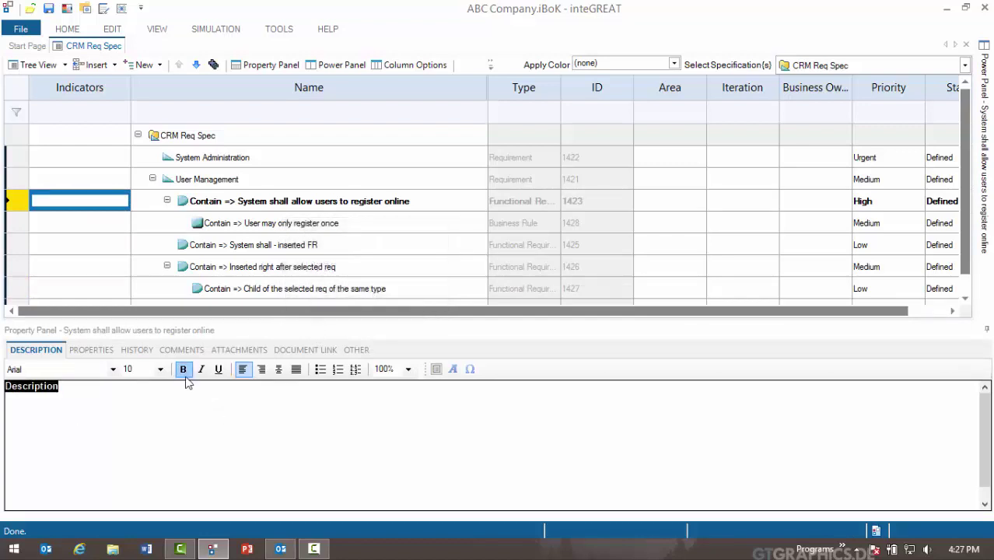
{"action": "left_click", "coordinate": [268, 436]}
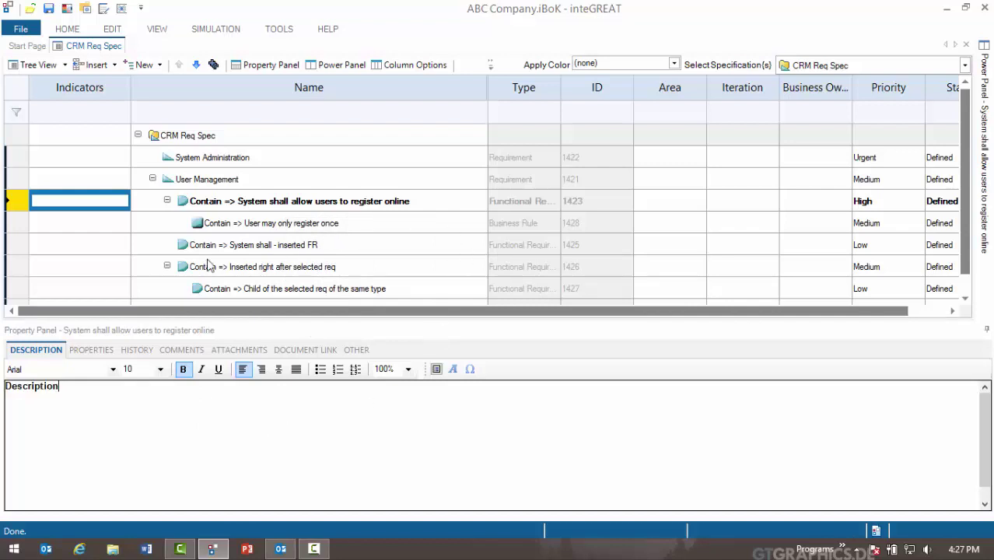
Enter "Desc" as the description of the "User may only register once" business rule and return to the register online requirement's description
{"action": "left_click", "coordinate": [116, 223]}
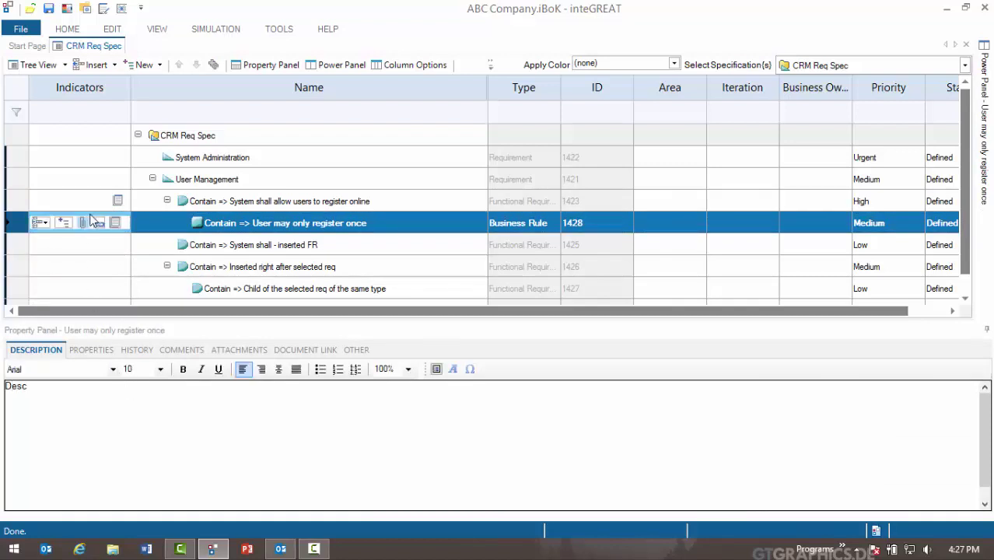
{"action": "left_click", "coordinate": [116, 203]}
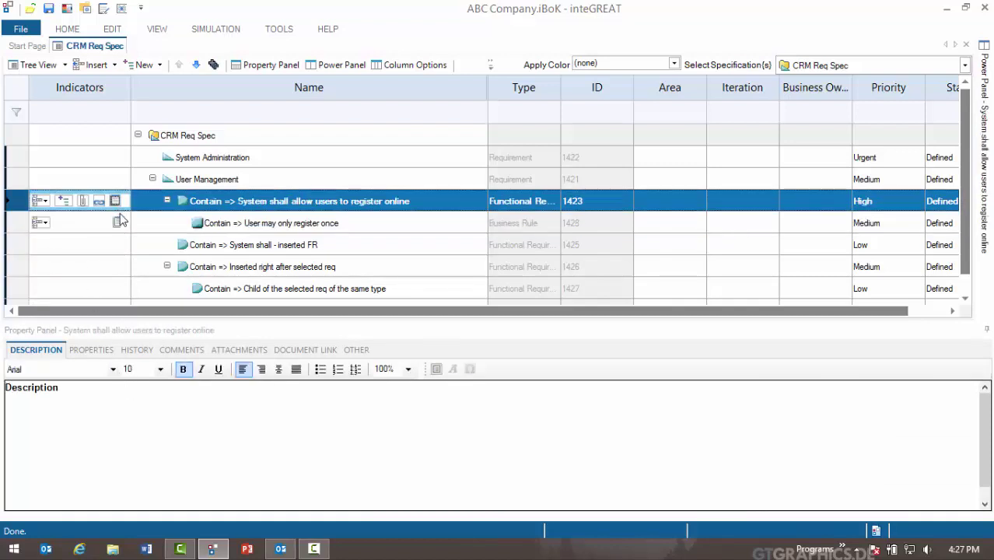
{"action": "mouse_move", "coordinate": [115, 254]}
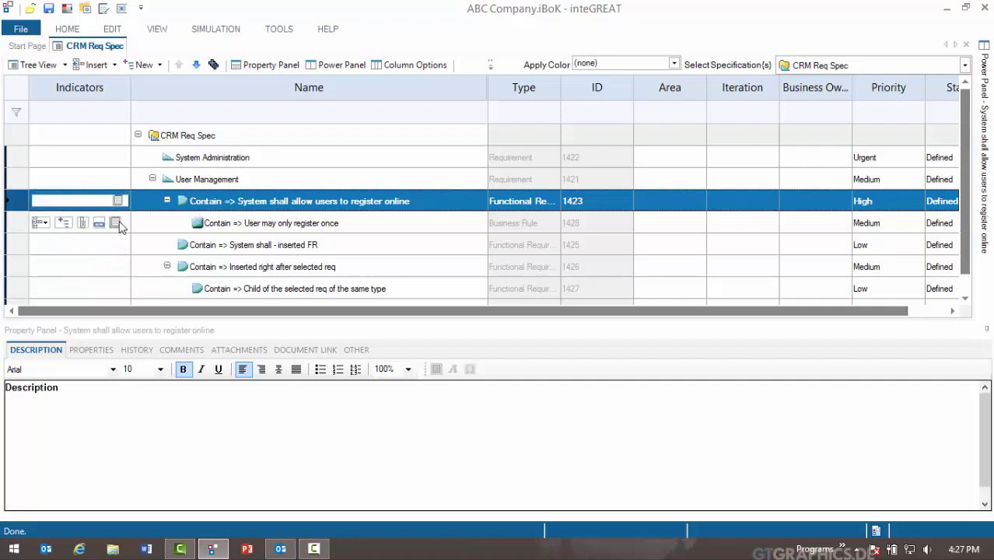
View the register online requirement's properties, check the grid's option for selecting columns, and hide the property details
{"action": "left_click", "coordinate": [143, 411]}
{"action": "left_click", "coordinate": [91, 350]}
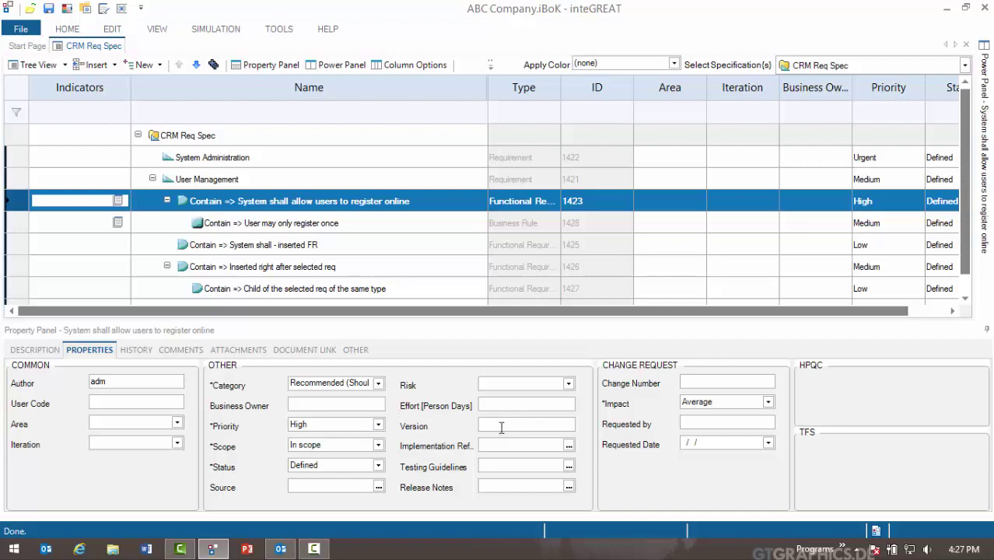
{"action": "right_click", "coordinate": [551, 92]}
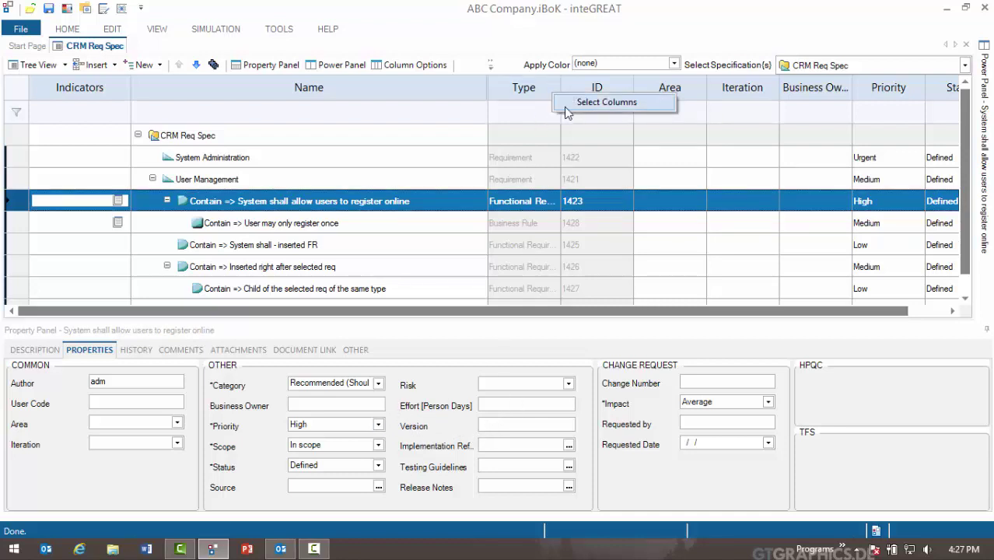
{"action": "left_click", "coordinate": [584, 413]}
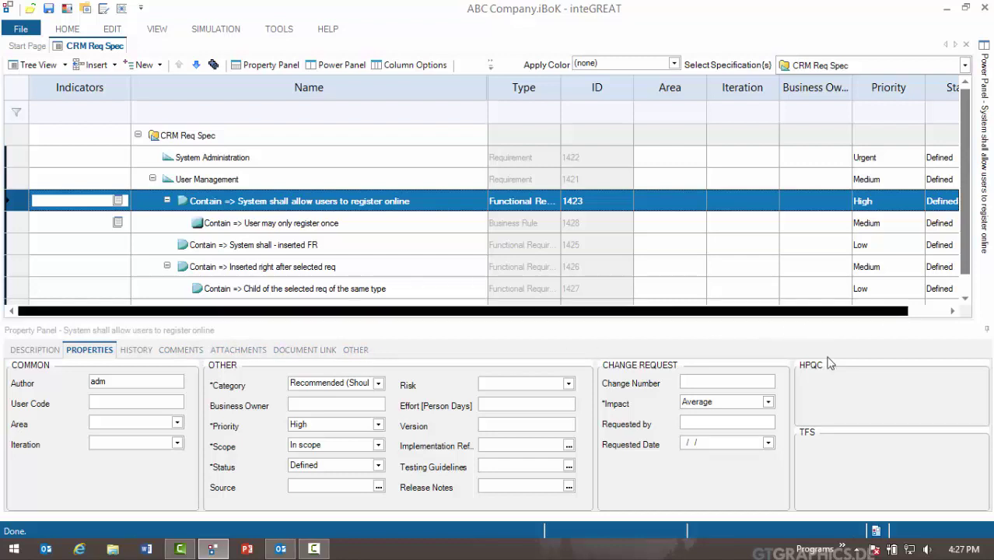
{"action": "left_click", "coordinate": [987, 331]}
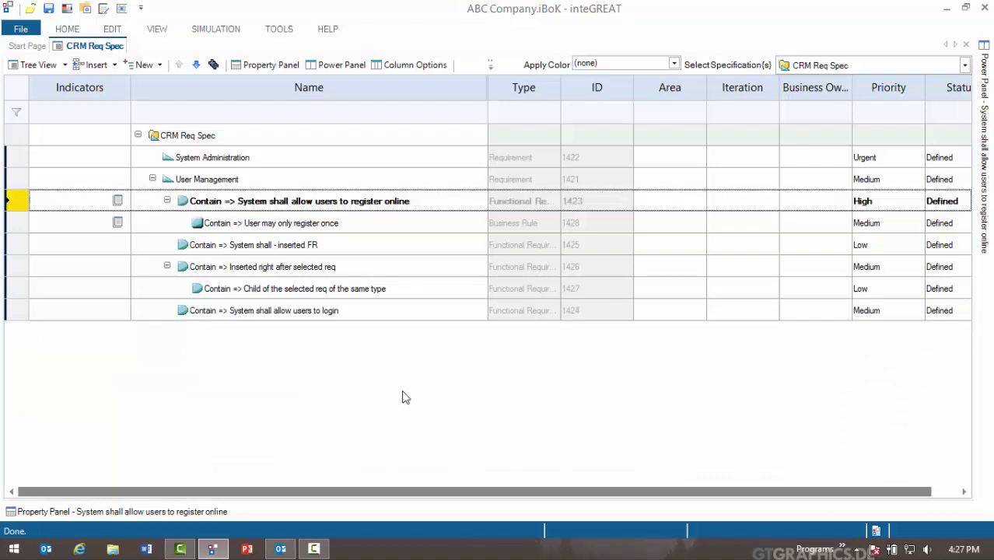
Link the existing process "Register" to the register online requirement
{"action": "mouse_move", "coordinate": [113, 202]}
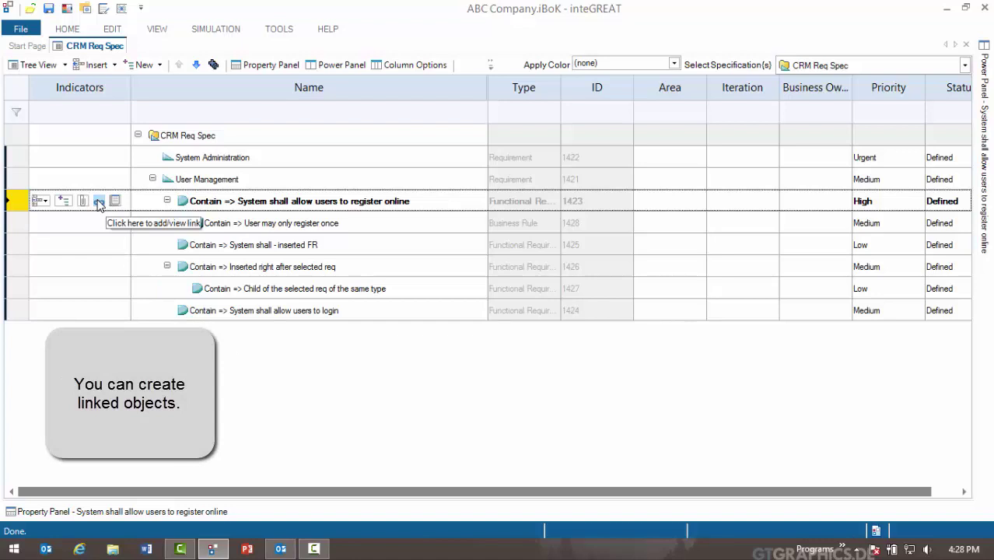
{"action": "left_click", "coordinate": [99, 202]}
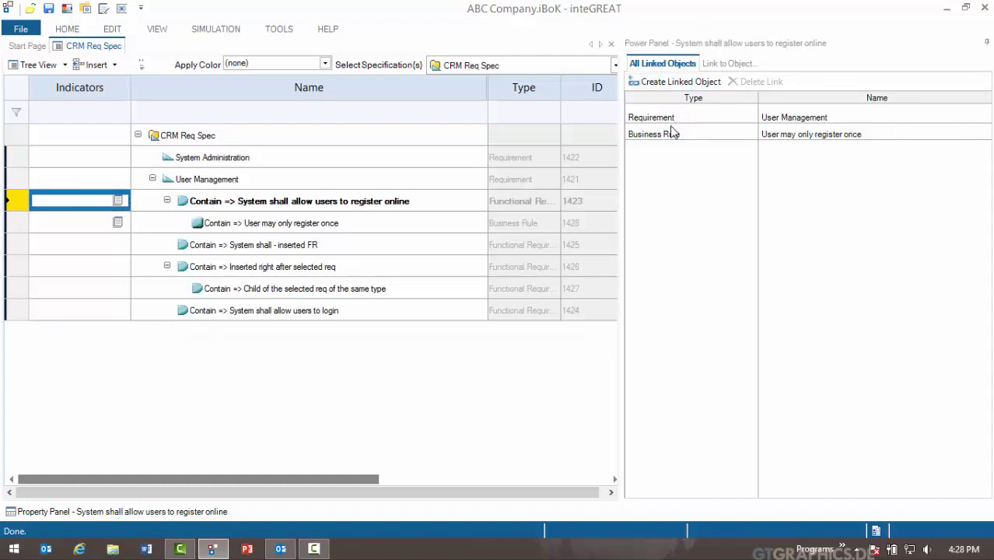
{"action": "left_click", "coordinate": [681, 82]}
{"action": "left_click", "coordinate": [673, 268]}
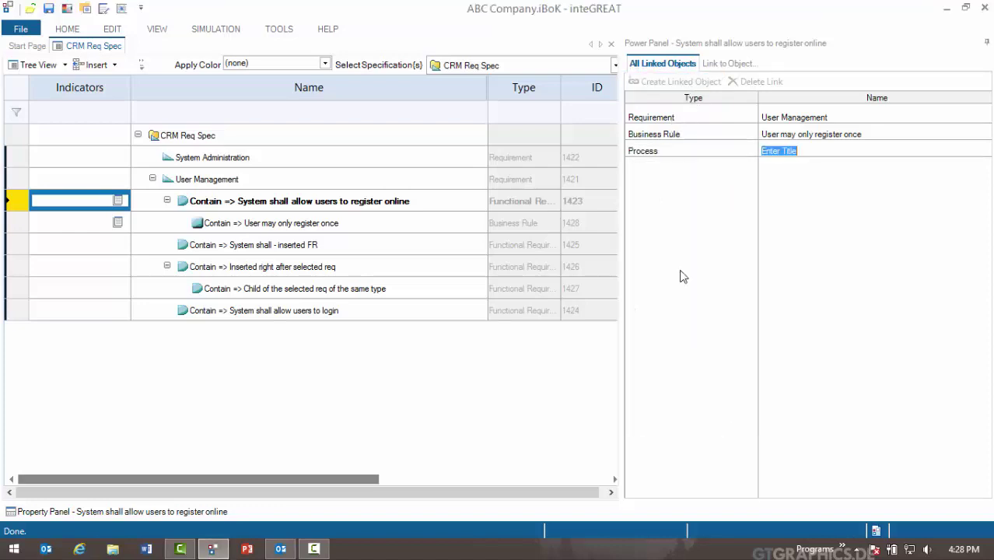
{"action": "type", "text": "Regist"}
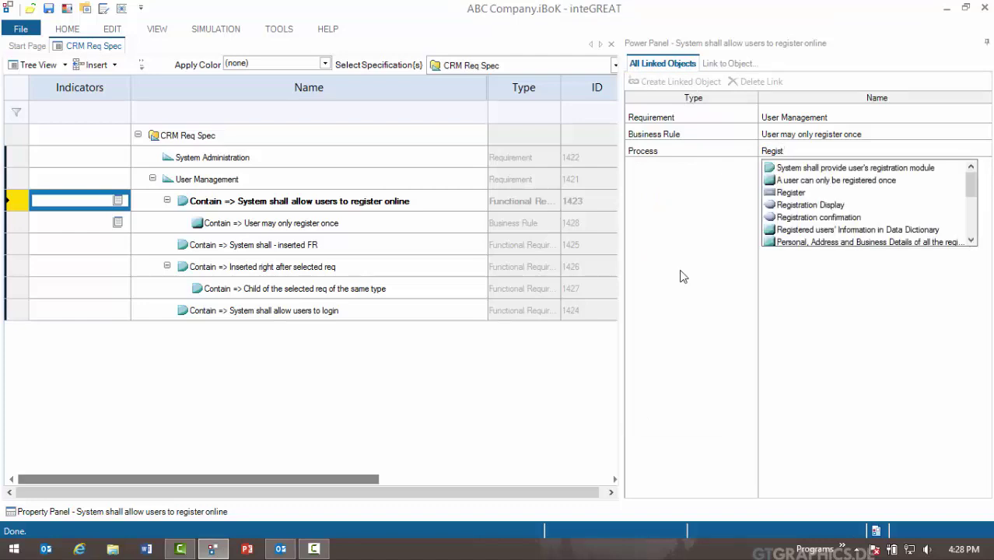
{"action": "left_click", "coordinate": [786, 193]}
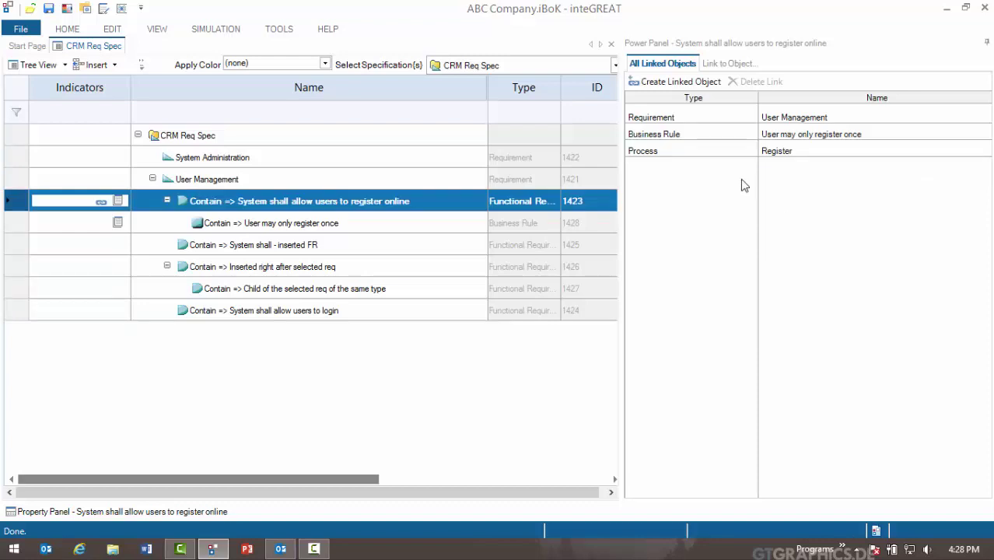
Create a new process named "Test Process" as a linked object of the register online requirement
{"action": "left_click", "coordinate": [688, 82]}
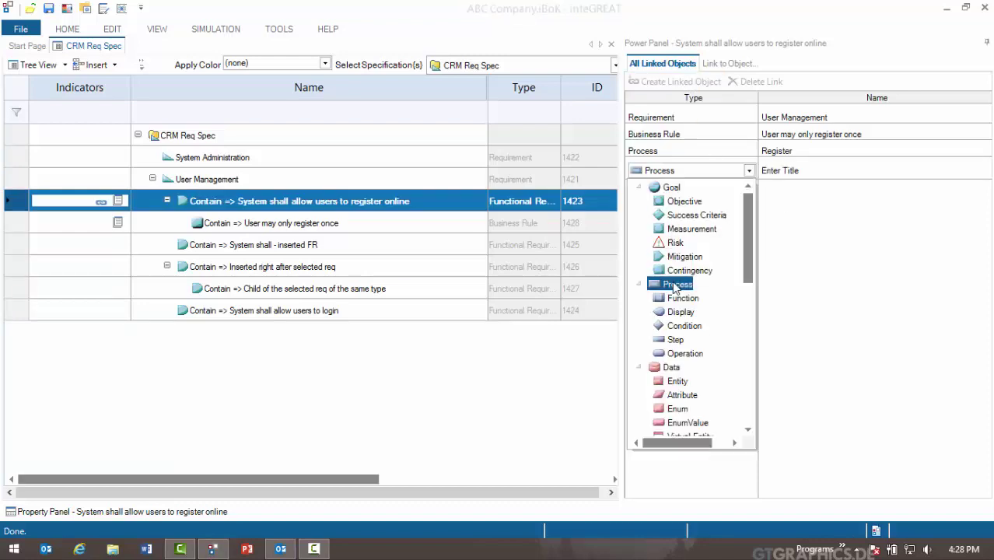
{"action": "left_click", "coordinate": [674, 285]}
{"action": "type", "text": "Test Pr"}
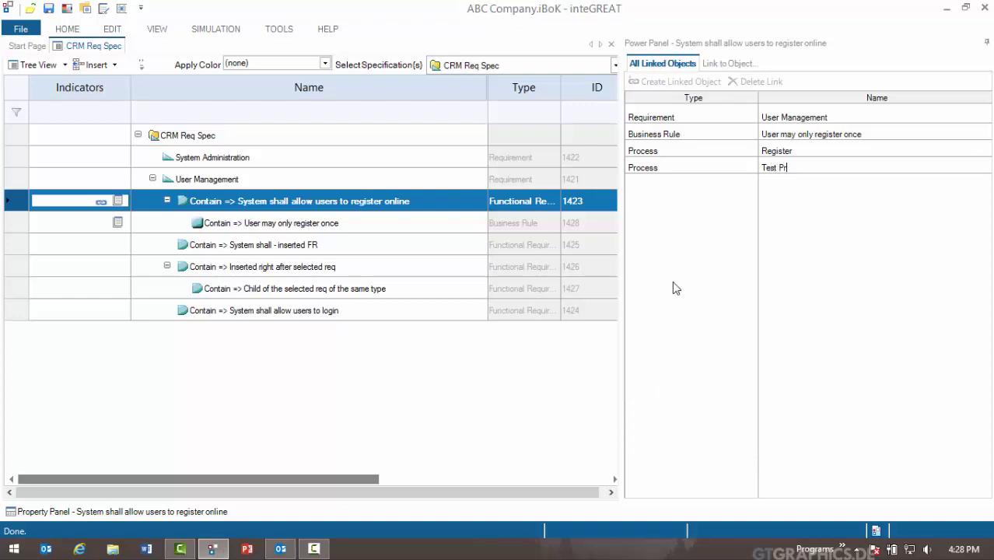
{"action": "type", "text": "ocess"}
{"action": "key", "text": "Return"}
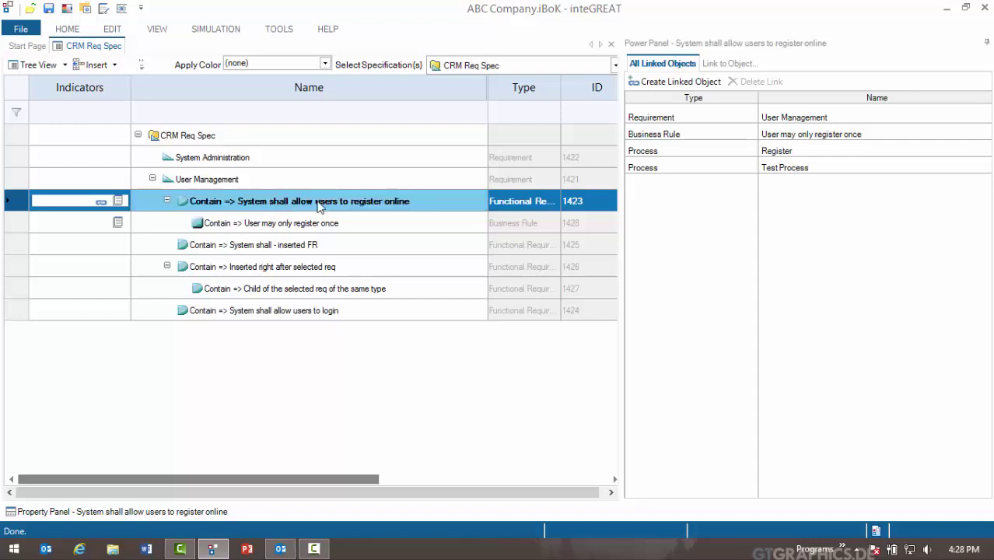
Link the User Details Report artifact from the User Details Report Requirements specification to the register online requirement and check it among the linked objects
{"action": "left_click", "coordinate": [729, 66]}
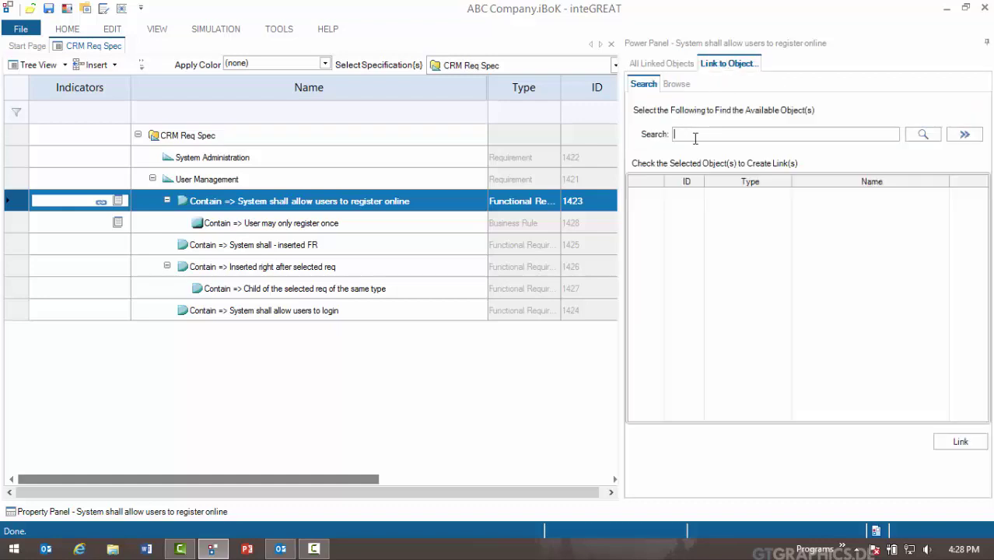
{"action": "left_click", "coordinate": [676, 84]}
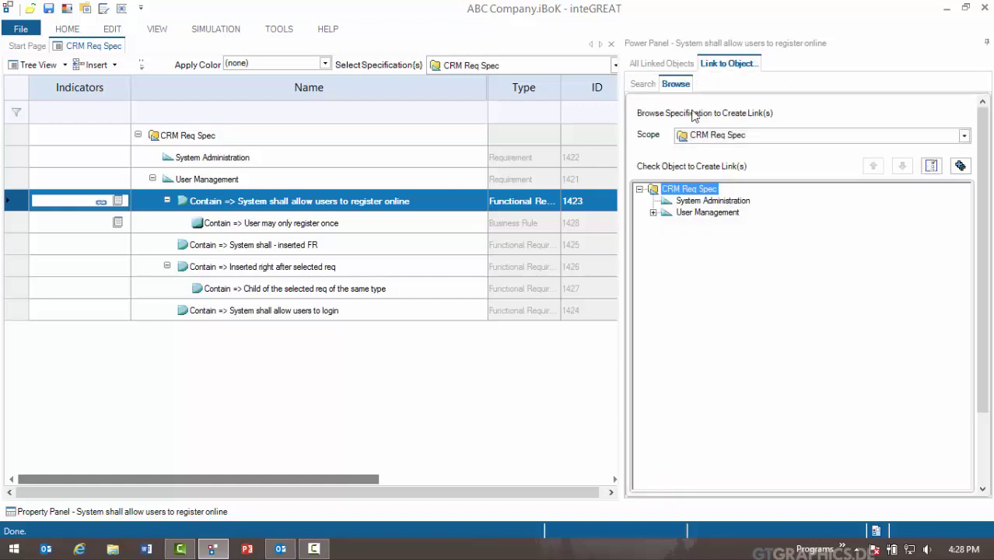
{"action": "left_click", "coordinate": [705, 138]}
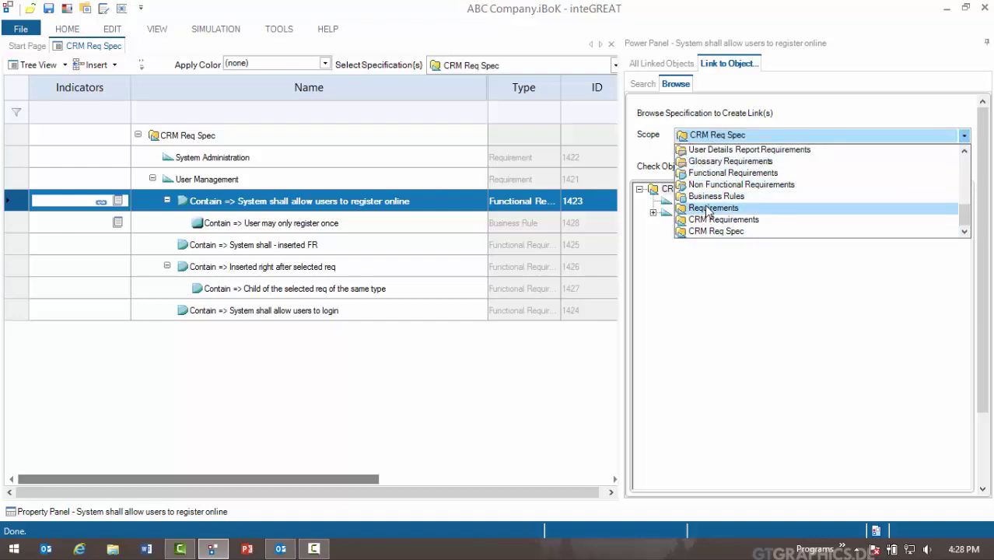
{"action": "left_click", "coordinate": [728, 149]}
{"action": "left_click", "coordinate": [688, 202]}
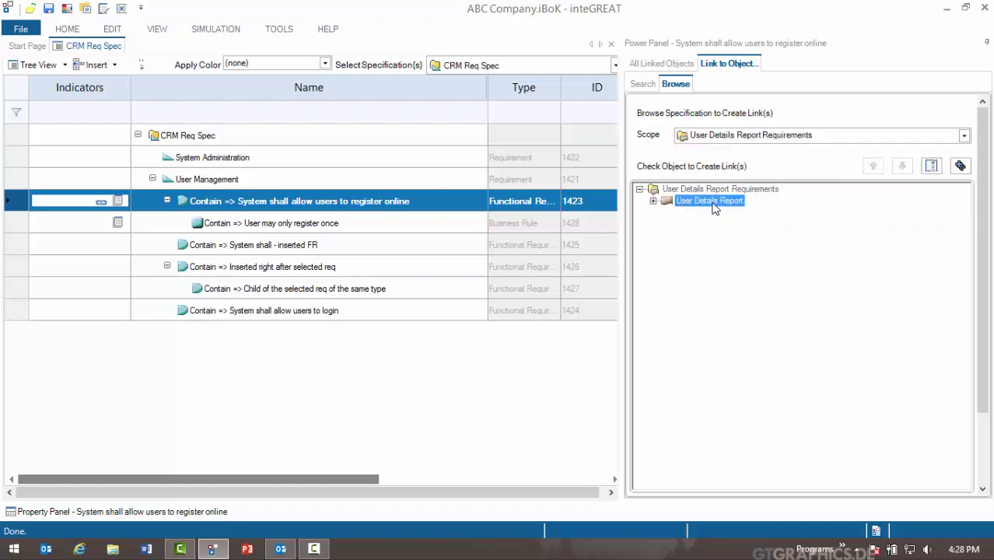
{"action": "left_click", "coordinate": [983, 434]}
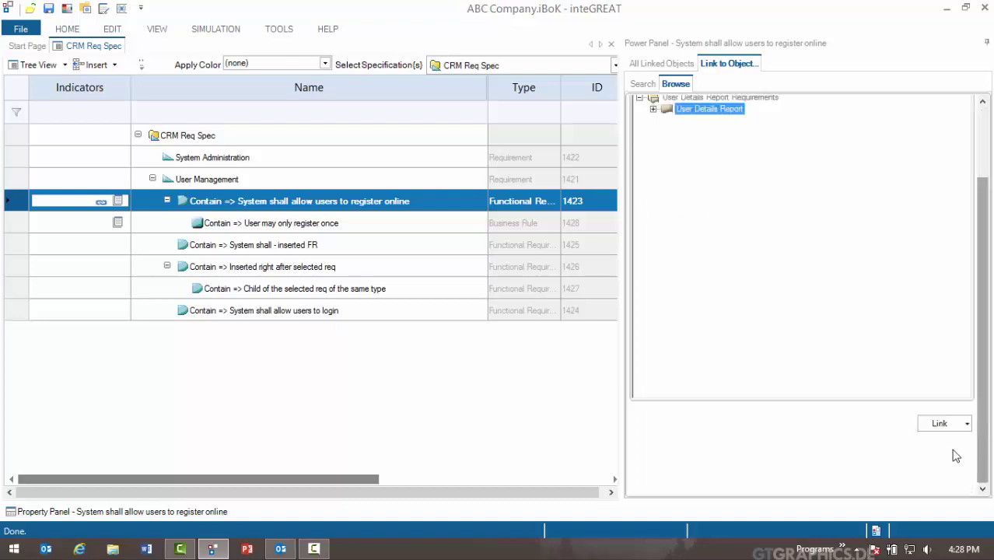
{"action": "left_click", "coordinate": [938, 426]}
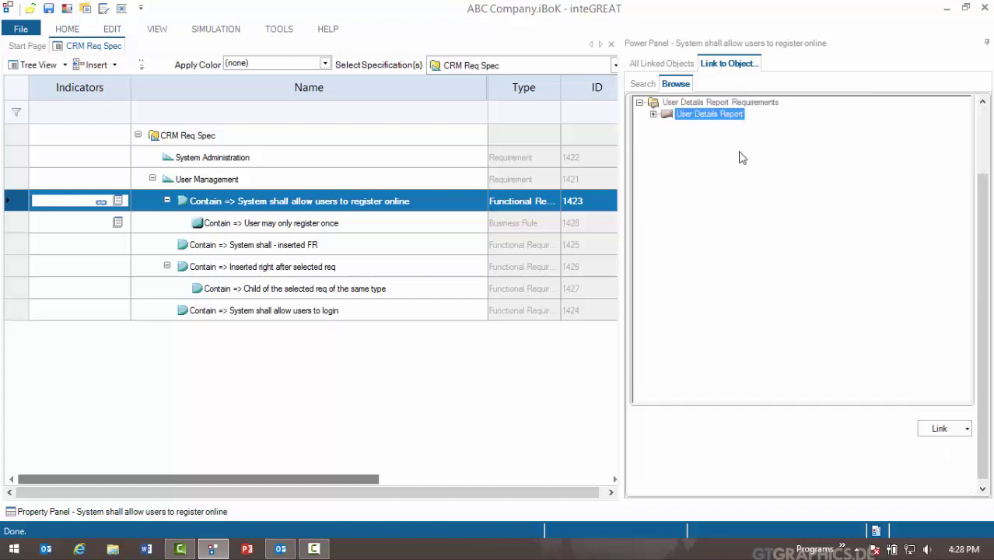
{"action": "left_click", "coordinate": [676, 66]}
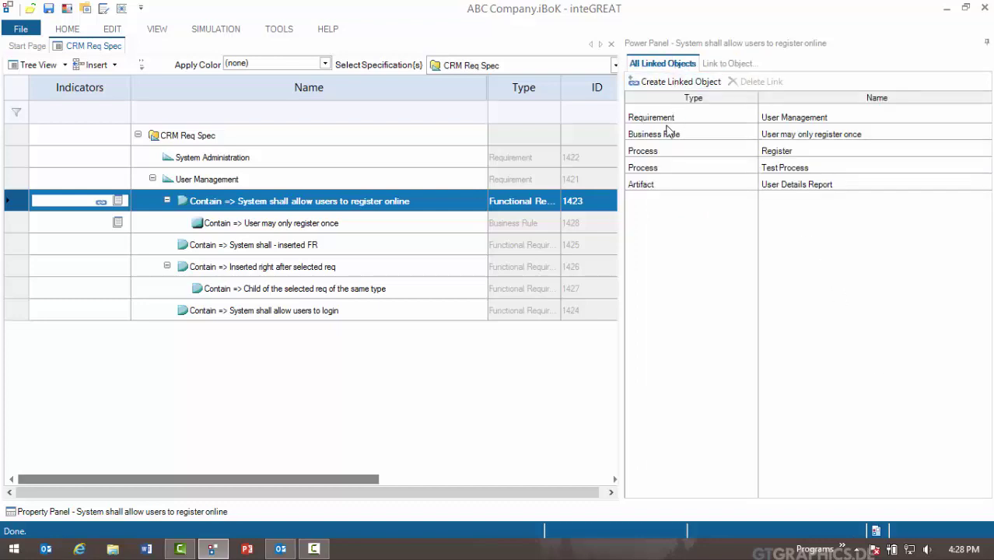
{"action": "left_click", "coordinate": [642, 187]}
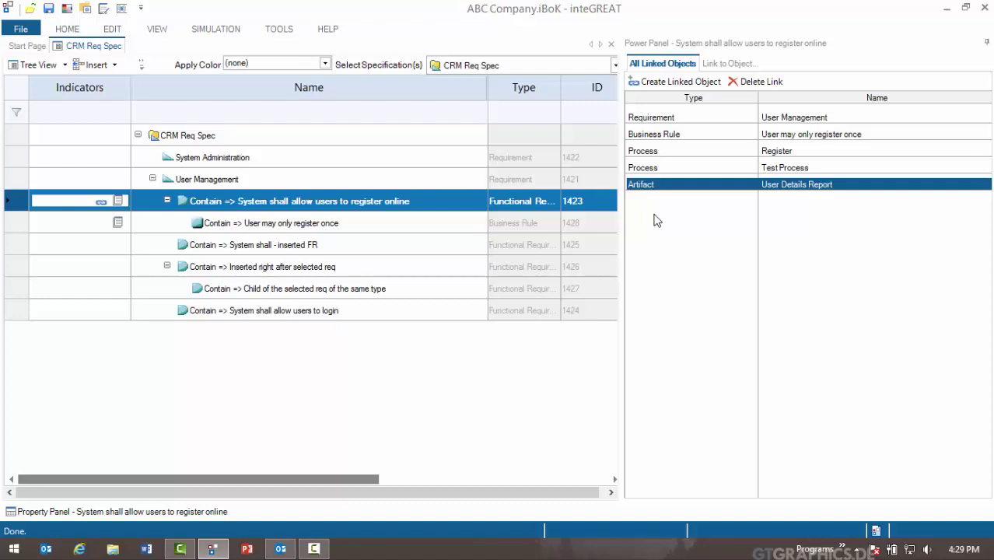
Collapse the linked objects pane to auto-hide, drill down into the linked Test Process, and view its diagram and linked objects
{"action": "left_click", "coordinate": [986, 44]}
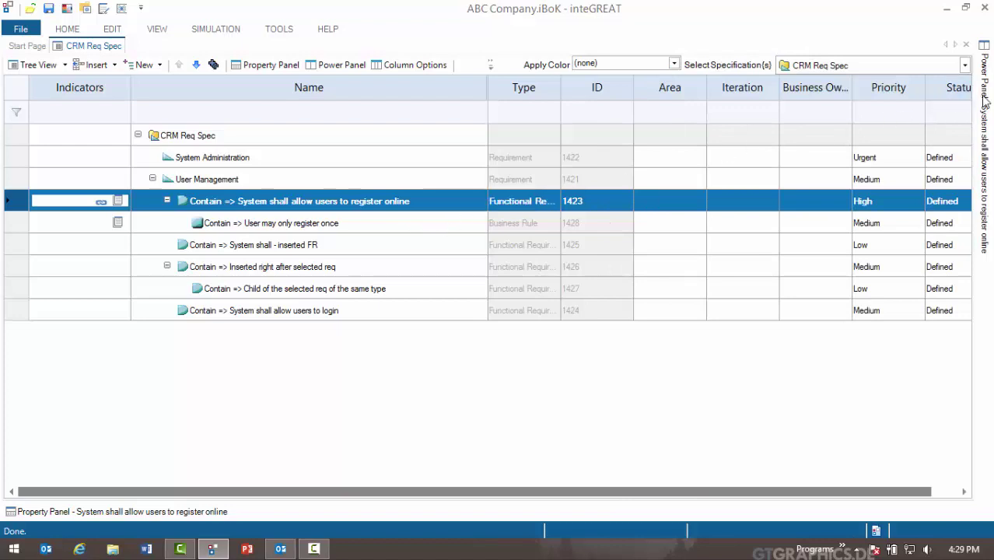
{"action": "mouse_move", "coordinate": [988, 101]}
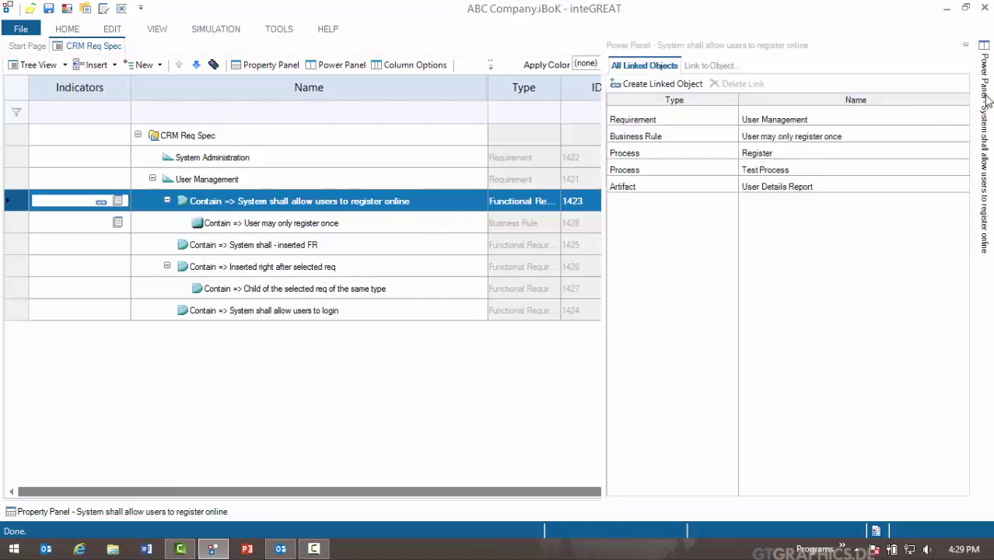
{"action": "left_click", "coordinate": [731, 171]}
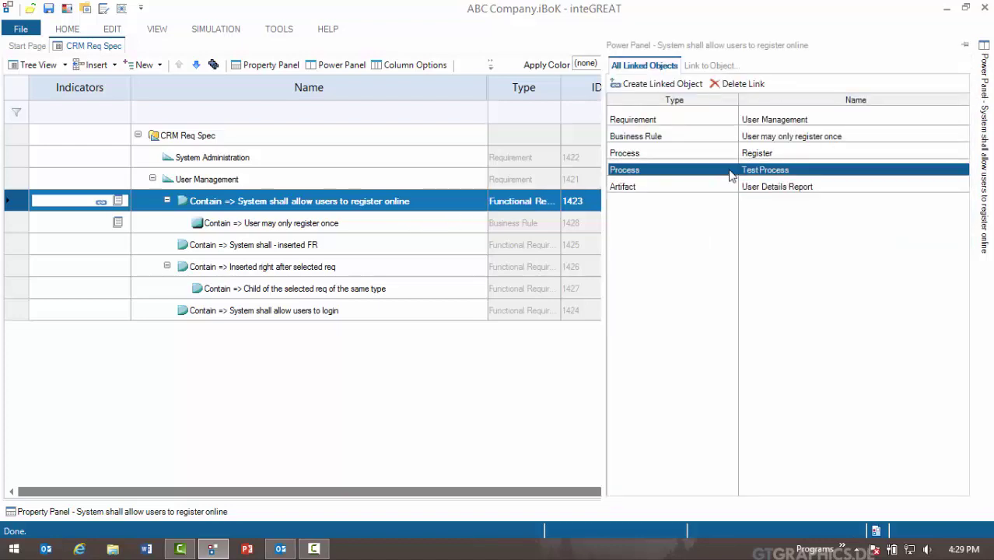
{"action": "right_click", "coordinate": [730, 176]}
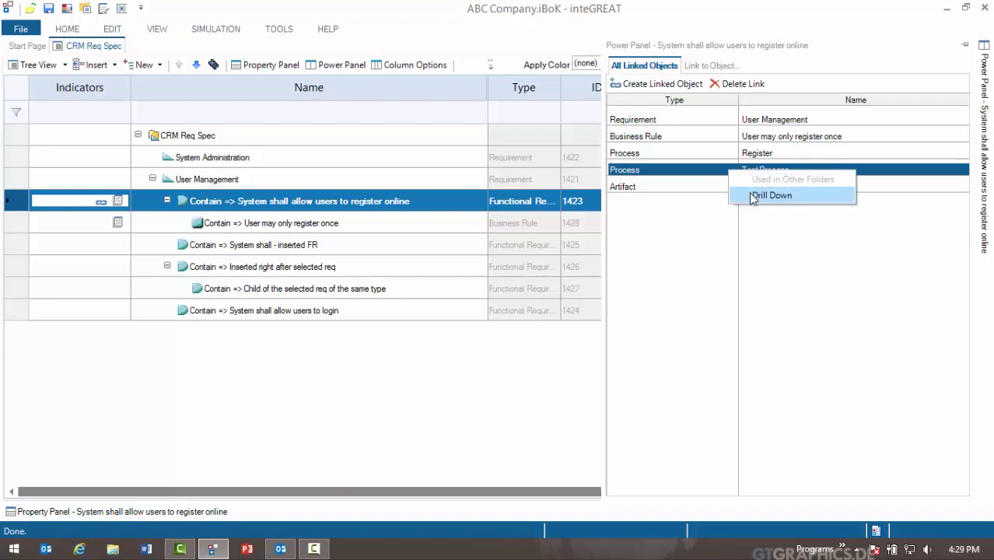
{"action": "left_click", "coordinate": [753, 197]}
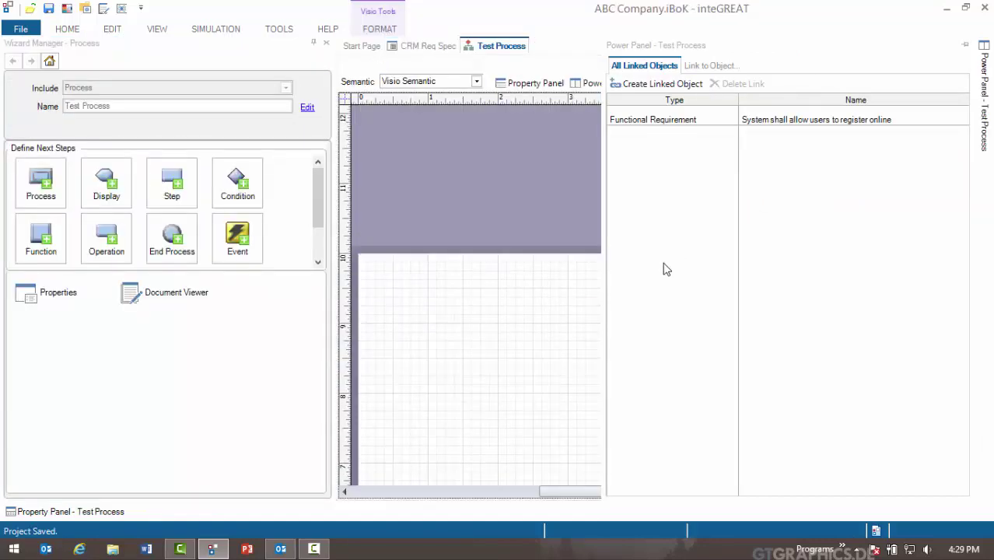
{"action": "scroll", "coordinate": [545, 310], "scroll_direction": "down", "scroll_amount": 2}
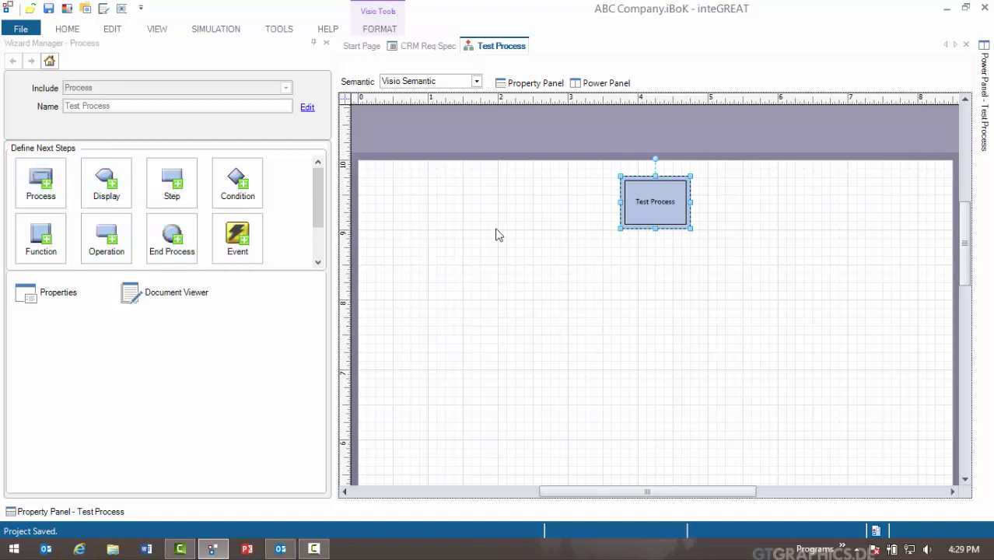
{"action": "left_click", "coordinate": [986, 105]}
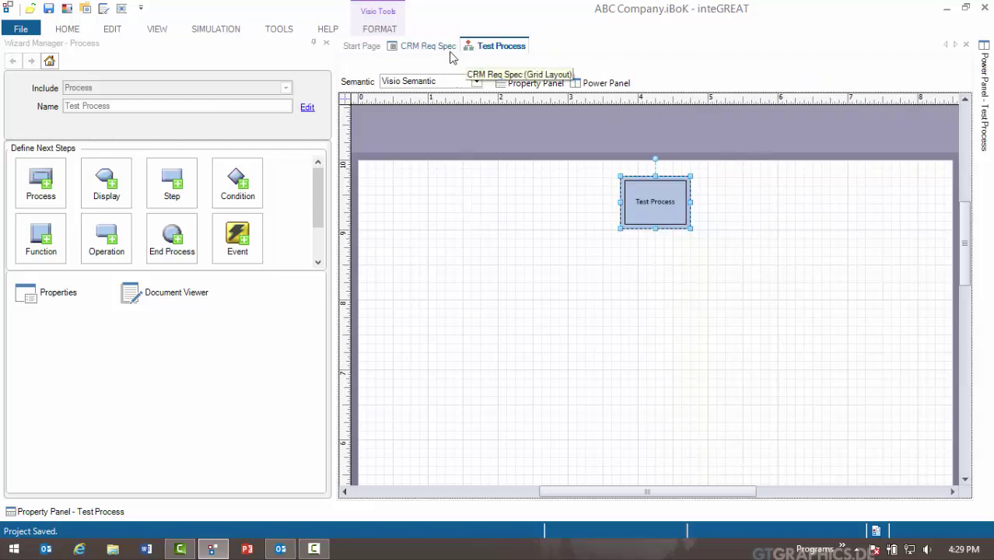
Load the "Operation - Access Security" specification from the library into the project
{"action": "left_click", "coordinate": [378, 46]}
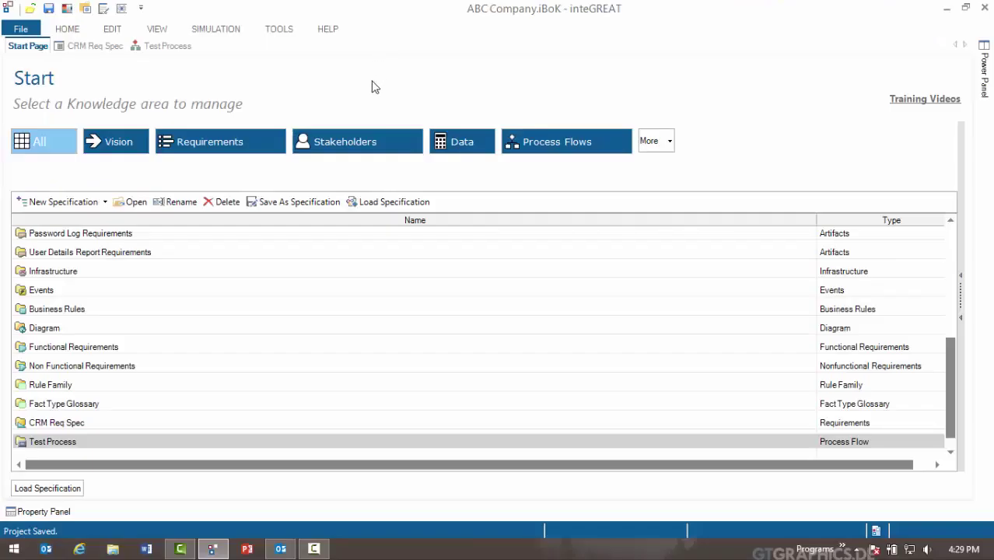
{"action": "left_click", "coordinate": [389, 204]}
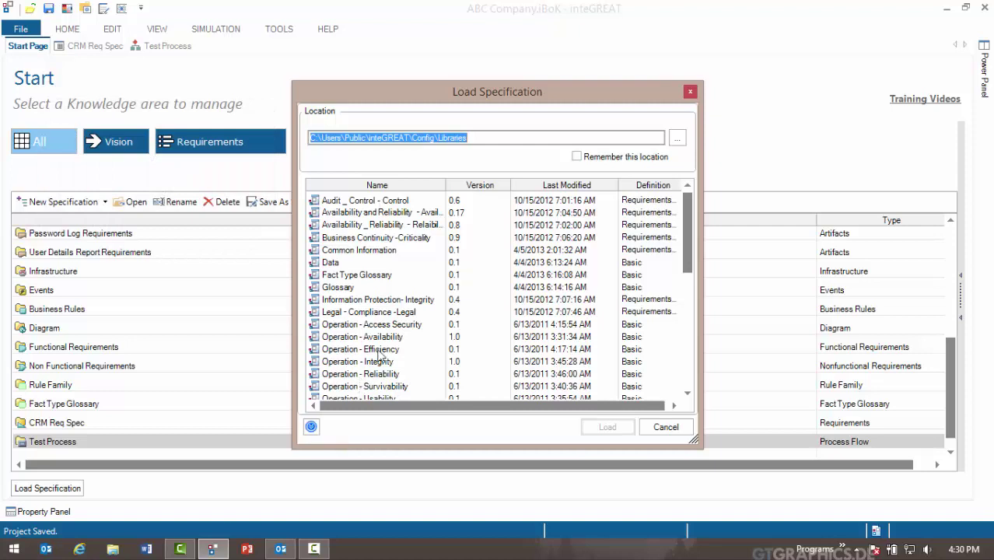
{"action": "left_click", "coordinate": [392, 325]}
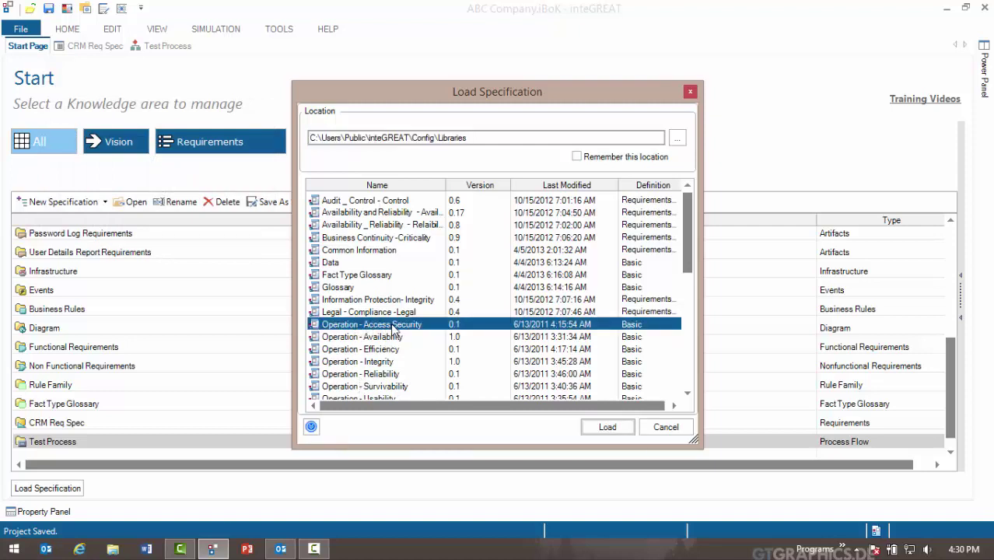
{"action": "left_click", "coordinate": [606, 429]}
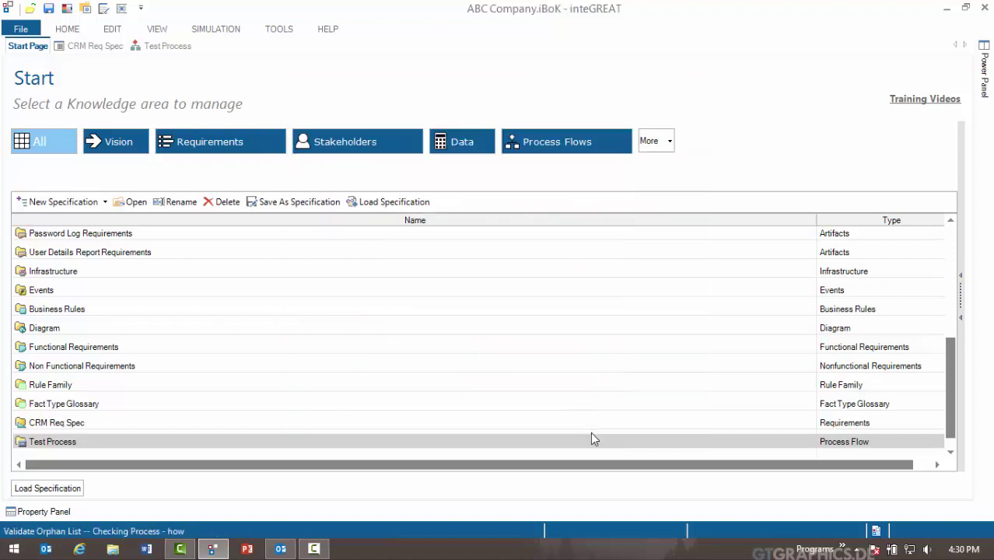
Open the Operation - Access Security specification and expand its "Data - what" questions
{"action": "left_click", "coordinate": [949, 452]}
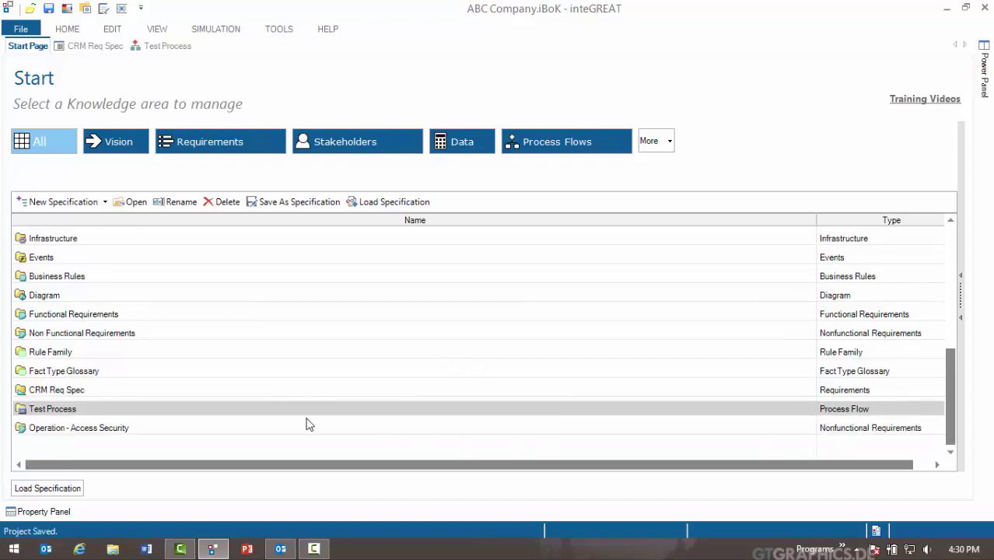
{"action": "left_click", "coordinate": [122, 432]}
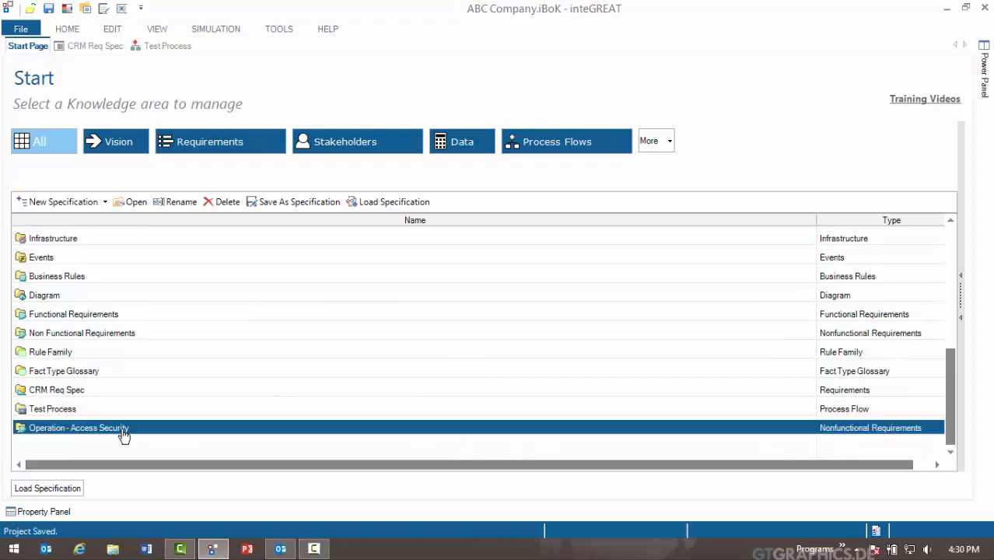
{"action": "left_click", "coordinate": [130, 204]}
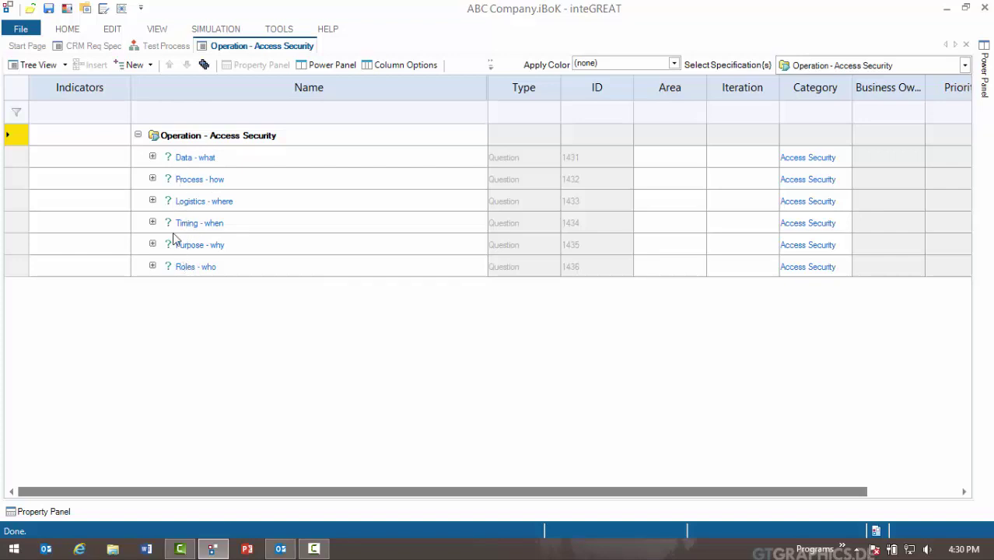
{"action": "left_click", "coordinate": [152, 157]}
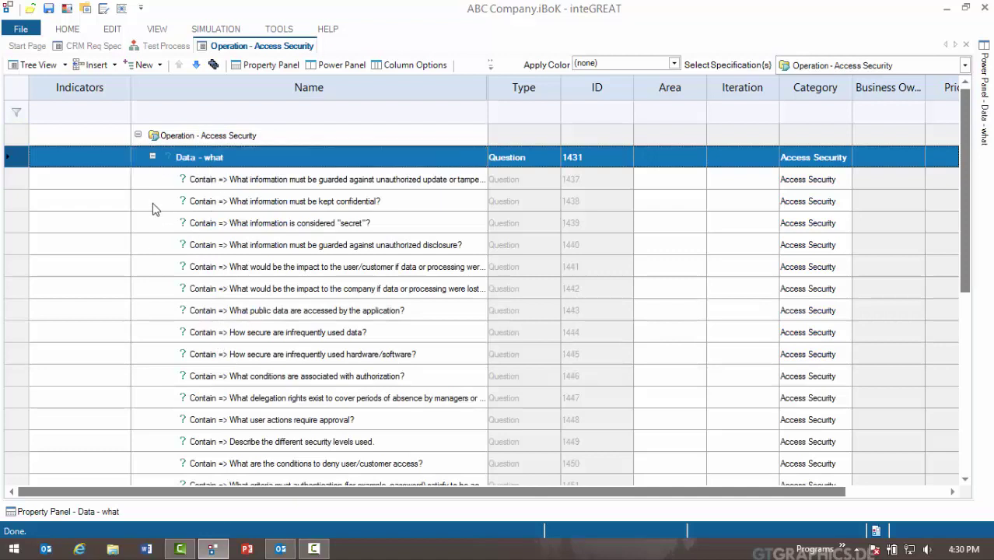
Add a new non functional requirement as the answer to the questions on information kept confidential and information guarded against unauthorized disclosure
{"action": "left_click", "coordinate": [64, 200]}
{"action": "left_click", "coordinate": [67, 218]}
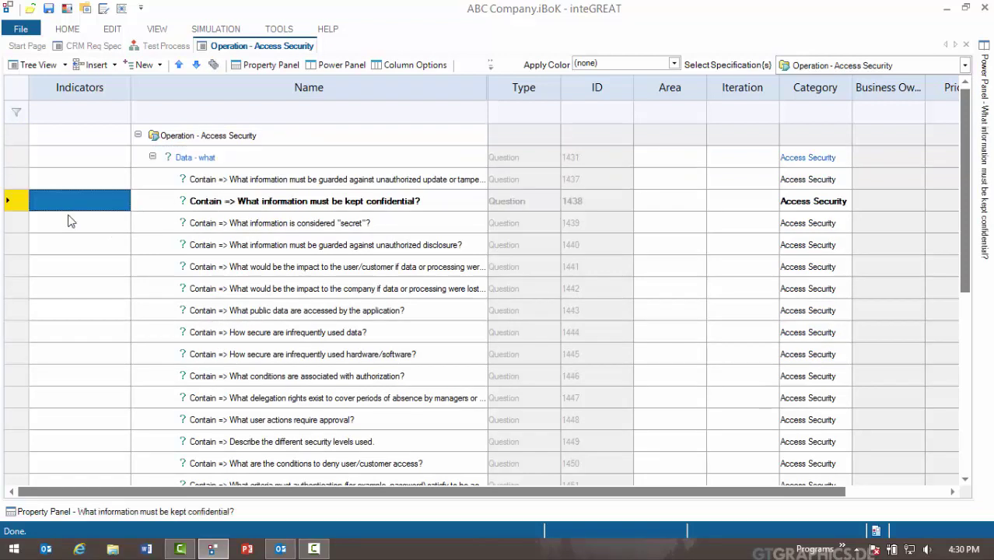
{"action": "left_click", "coordinate": [68, 222]}
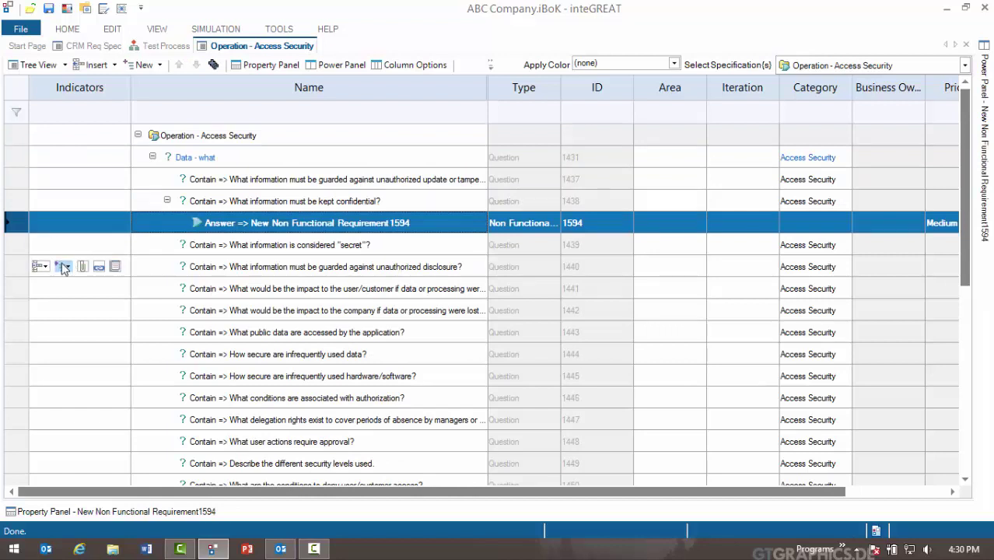
{"action": "left_click", "coordinate": [65, 267]}
{"action": "left_click", "coordinate": [82, 282]}
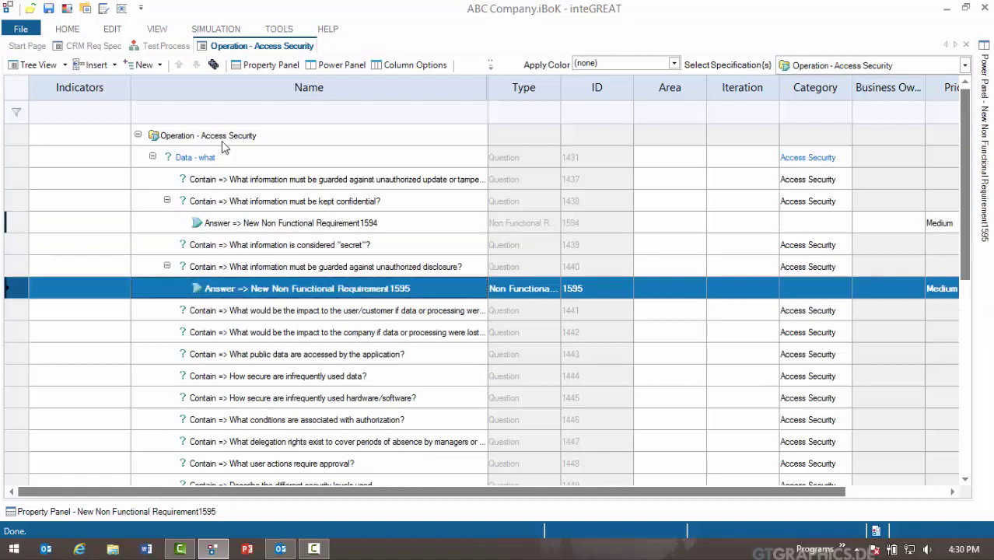
{"action": "left_click", "coordinate": [263, 290]}
Open the Login Use Case process flow and look over its diagram
{"action": "left_click", "coordinate": [45, 49]}
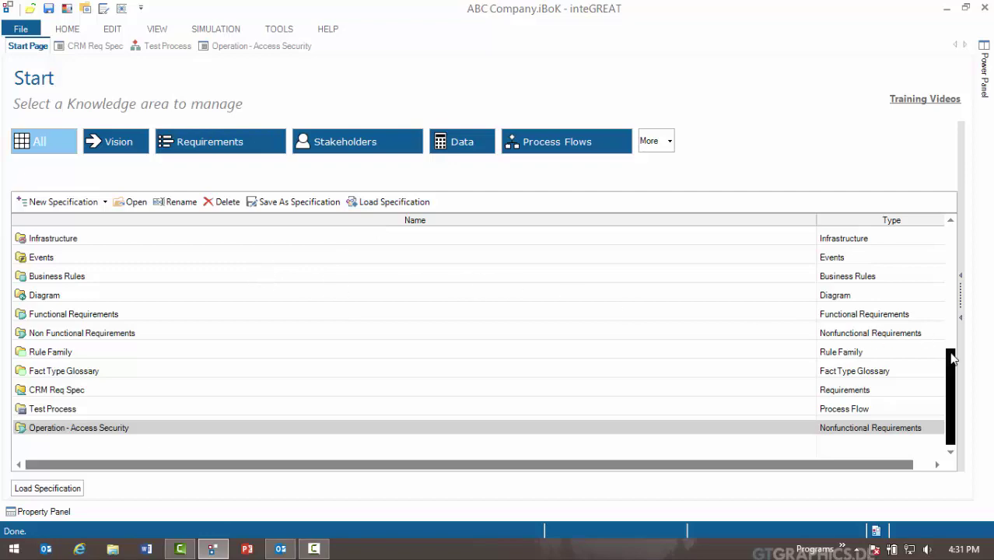
{"action": "left_click_drag", "start_coordinate": [951, 397], "coordinate": [951, 264]}
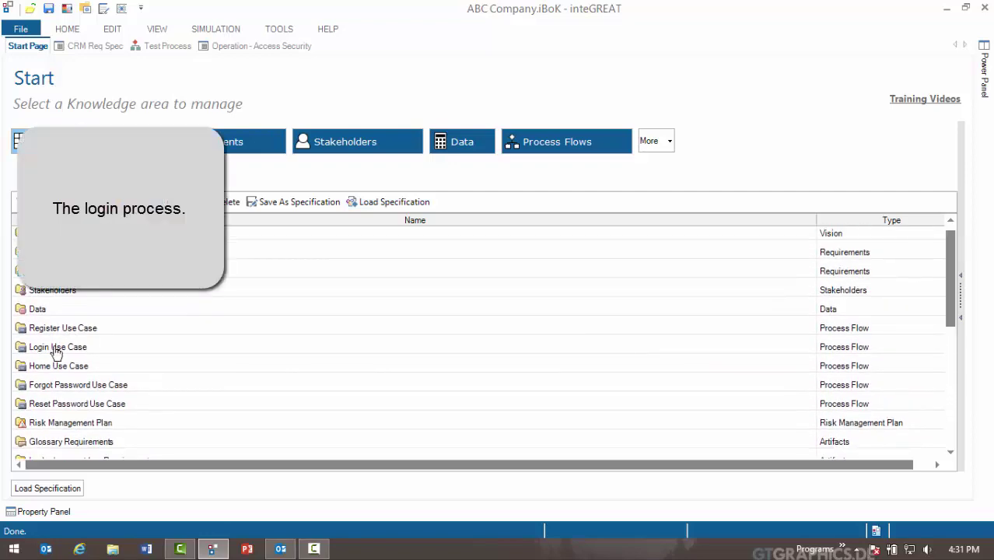
{"action": "left_click", "coordinate": [56, 351]}
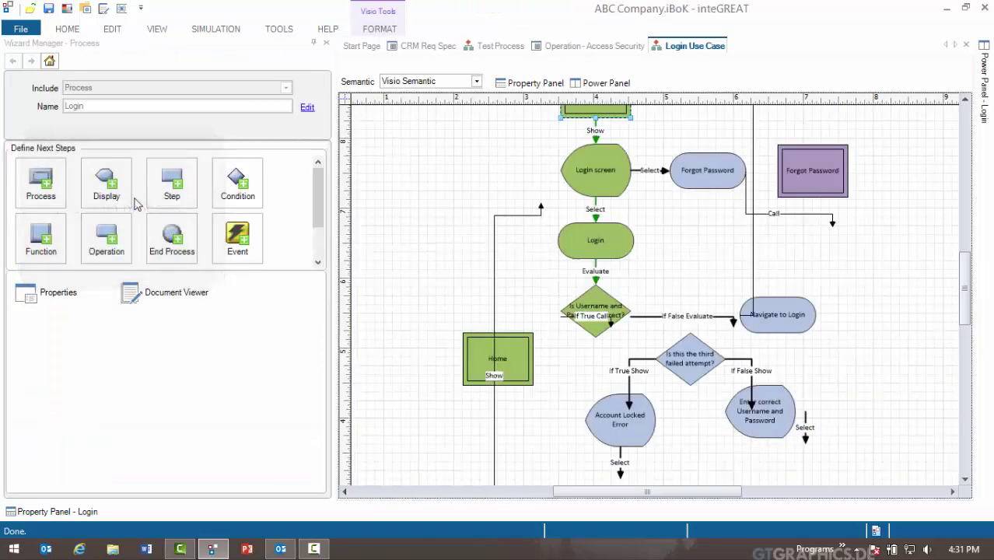
{"action": "scroll", "coordinate": [526, 288], "scroll_direction": "down", "scroll_amount": 3}
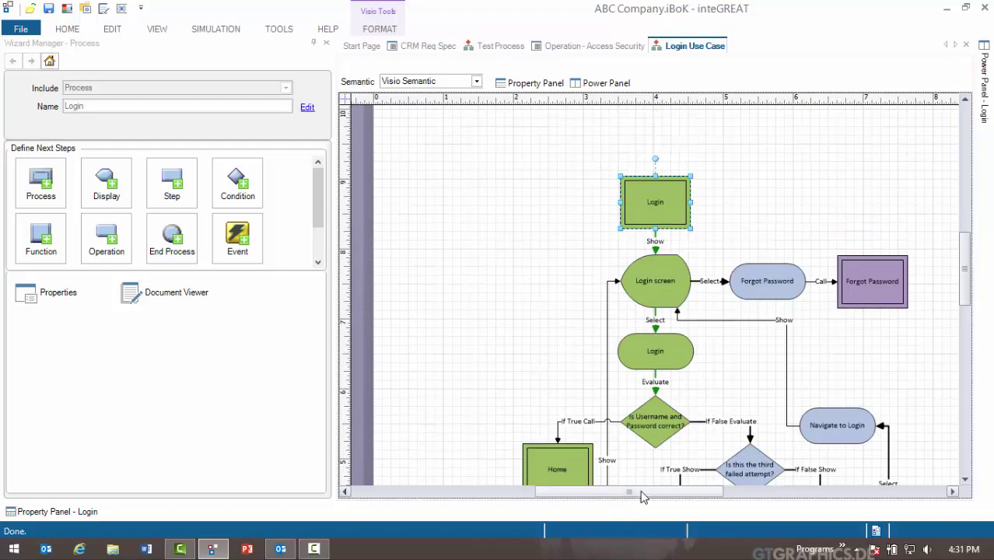
{"action": "left_click_drag", "start_coordinate": [642, 492], "coordinate": [657, 492]}
{"action": "scroll", "coordinate": [620, 381], "scroll_direction": "down", "scroll_amount": 3}
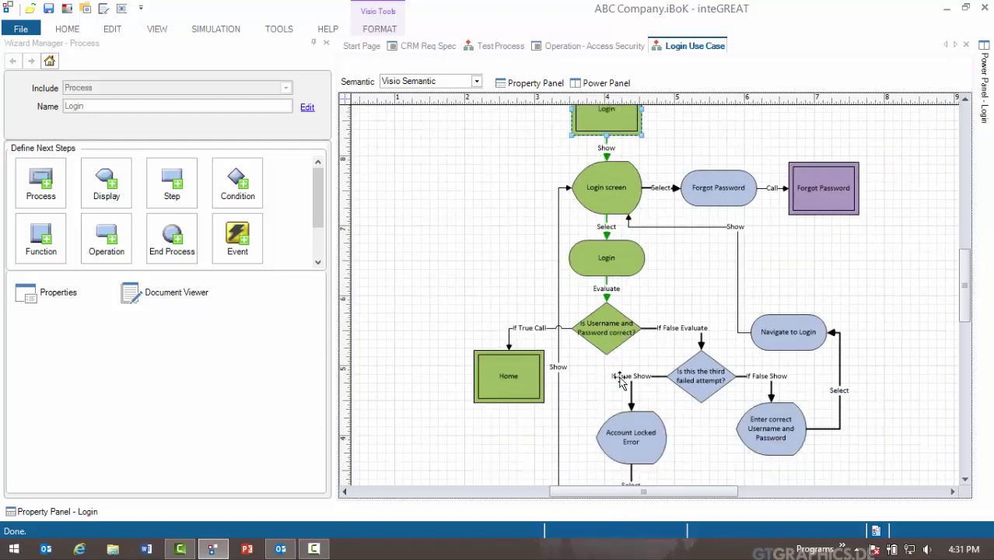
{"action": "scroll", "coordinate": [620, 381], "scroll_direction": "up", "scroll_amount": 3}
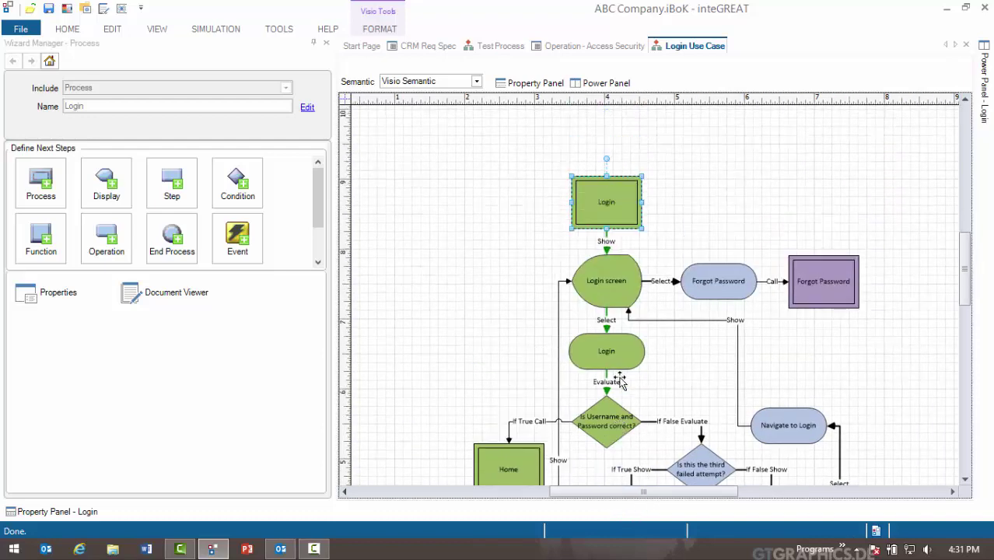
View the linked objects of the Login screen display and select the Login process shape
{"action": "left_click", "coordinate": [599, 280]}
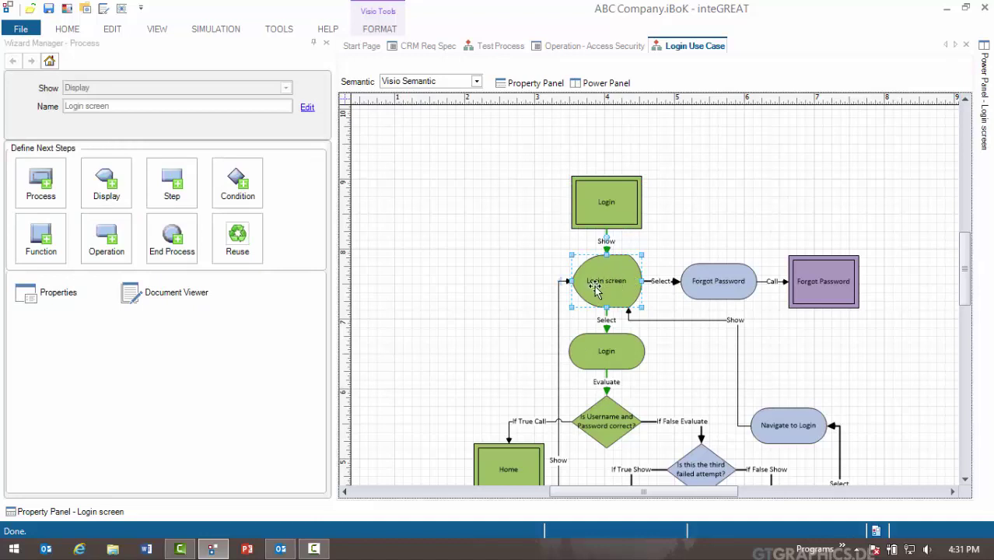
{"action": "left_click", "coordinate": [984, 131]}
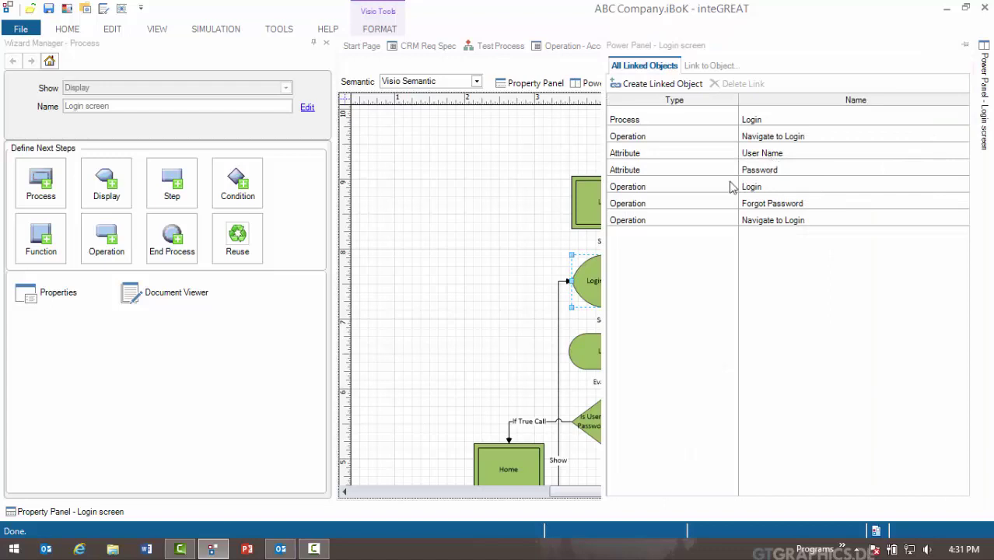
{"action": "left_click", "coordinate": [577, 195]}
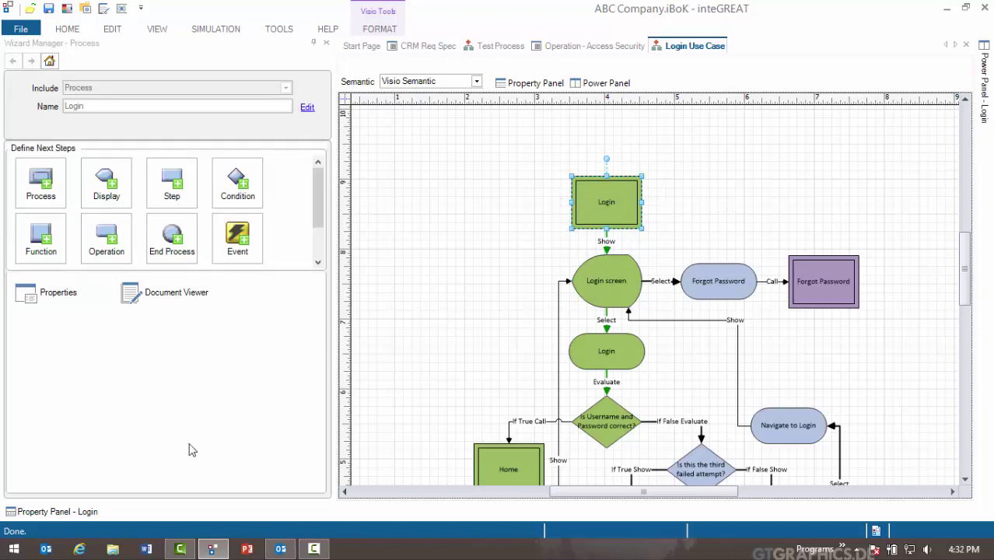
Review the Login process's properties, pre condition, post condition and description
{"action": "left_click", "coordinate": [74, 512]}
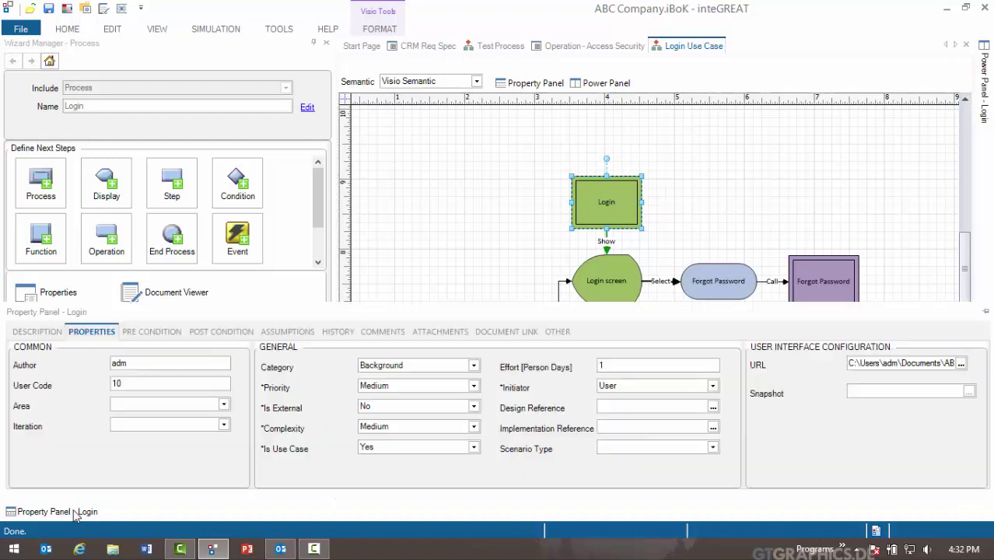
{"action": "left_click", "coordinate": [177, 333]}
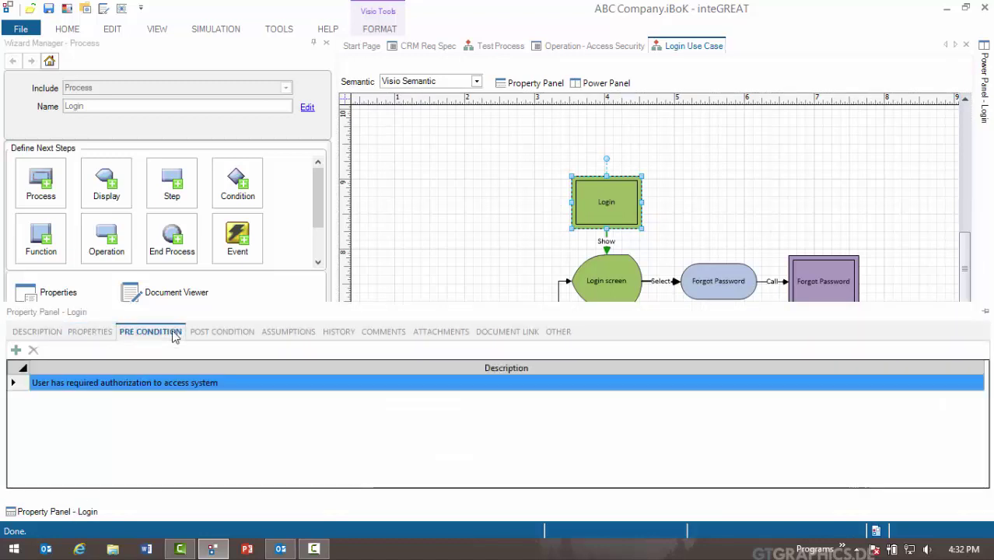
{"action": "left_click", "coordinate": [208, 333]}
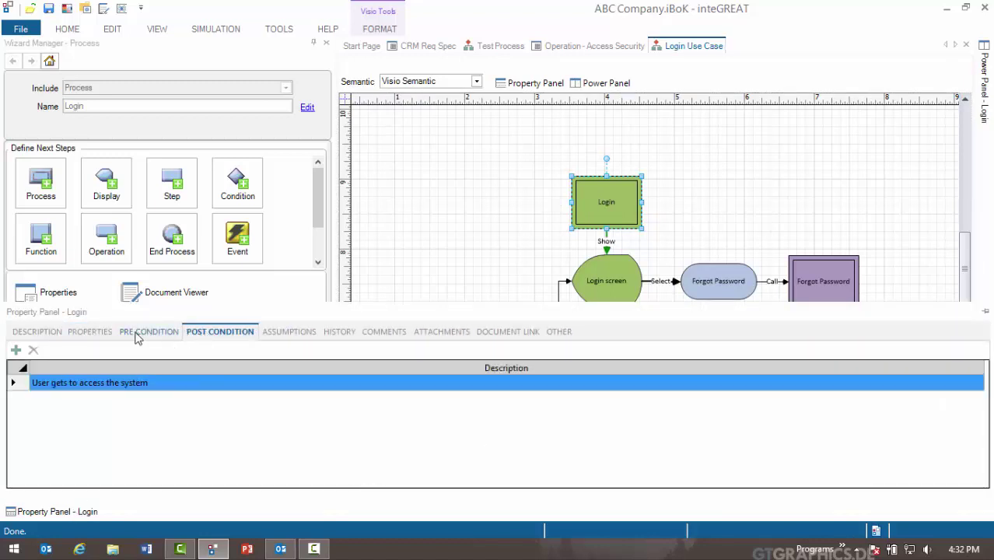
{"action": "left_click", "coordinate": [34, 333]}
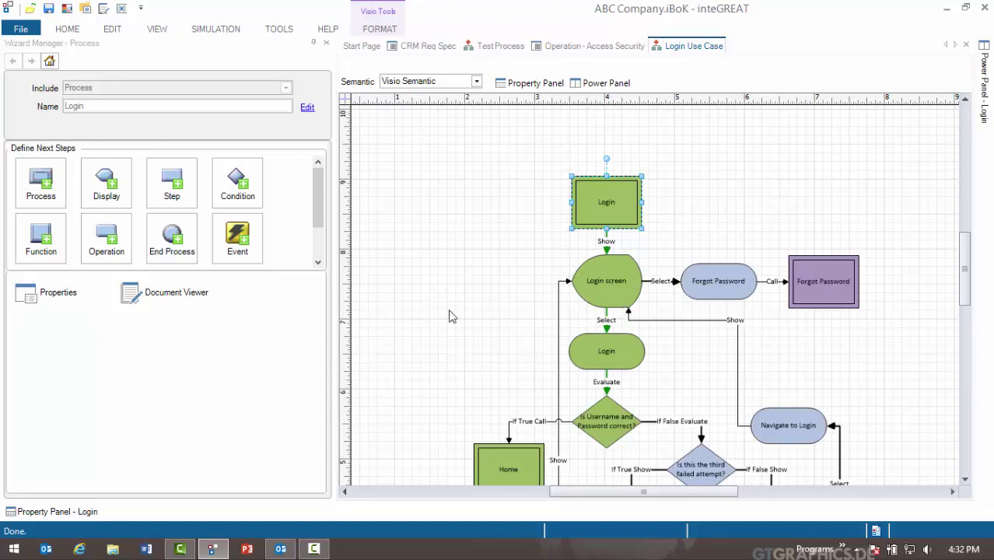
Open the DU- Login Use Case Login detailed use case document in the Document Viewer and maximize the viewer
{"action": "left_click", "coordinate": [200, 308]}
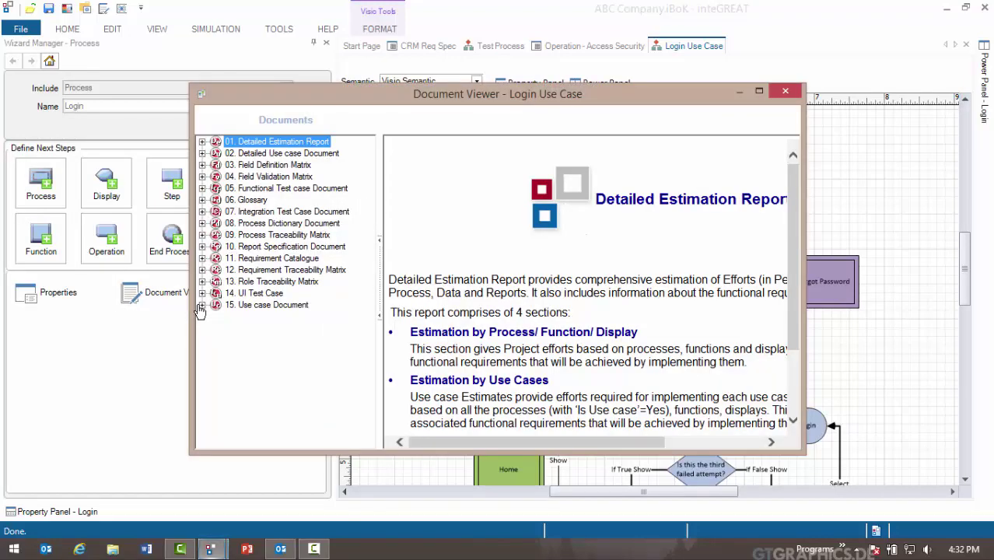
{"action": "left_click", "coordinate": [202, 154]}
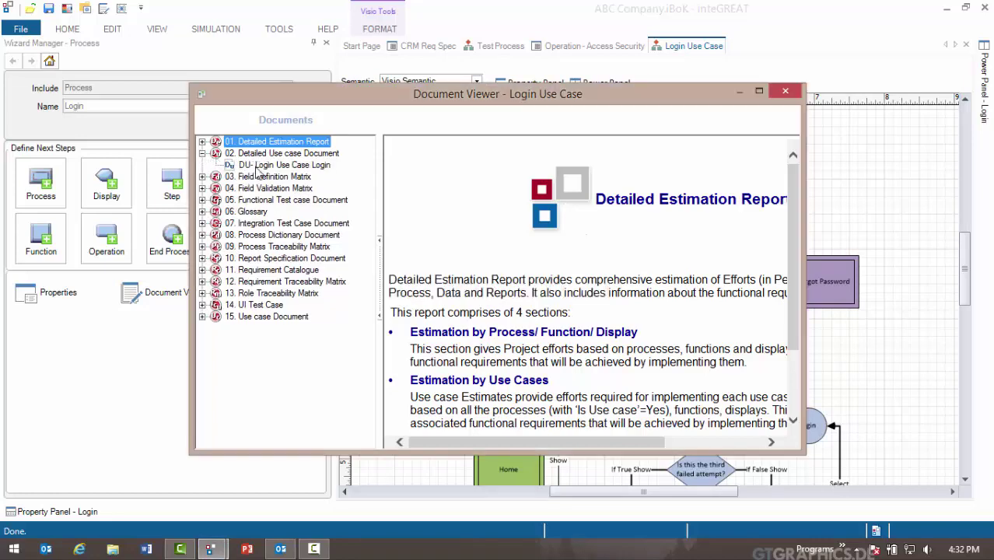
{"action": "left_click", "coordinate": [259, 167]}
{"action": "double_click", "coordinate": [345, 98]}
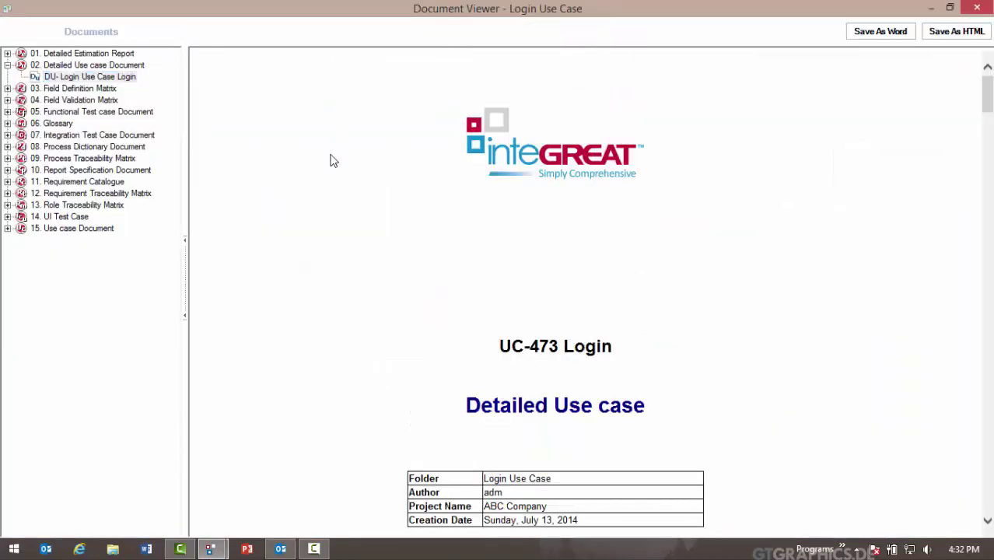
Read the detailed use case's description, actors, pre and post conditions, extended use cases, functional requirements and business rules
{"action": "scroll", "coordinate": [305, 219], "scroll_direction": "down", "scroll_amount": 10}
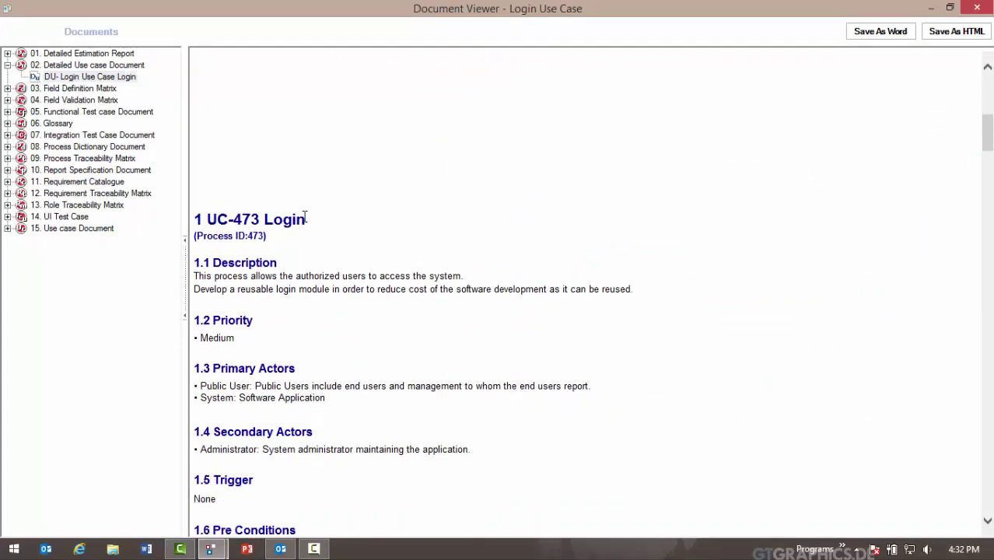
{"action": "scroll", "coordinate": [305, 219], "scroll_direction": "down", "scroll_amount": 4}
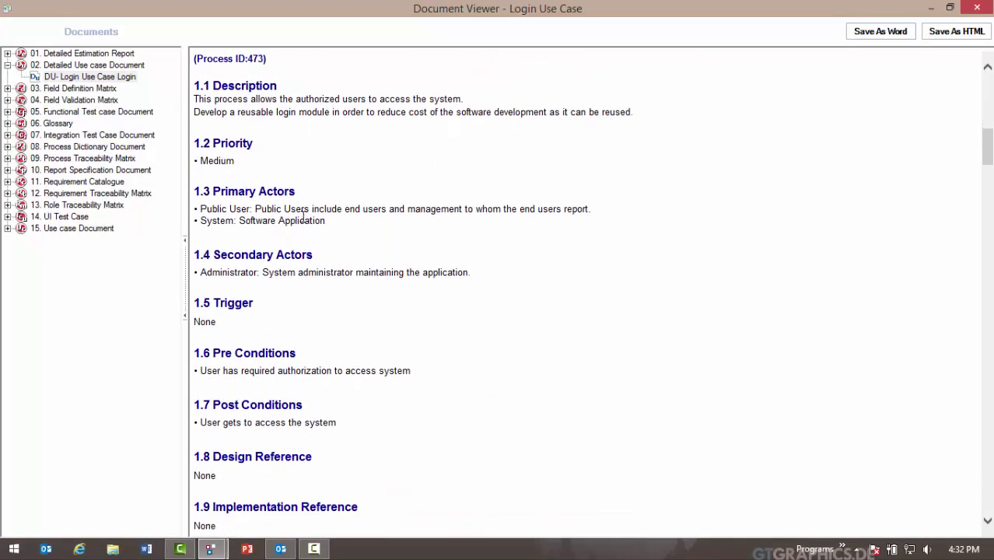
{"action": "scroll", "coordinate": [281, 225], "scroll_direction": "down", "scroll_amount": 5}
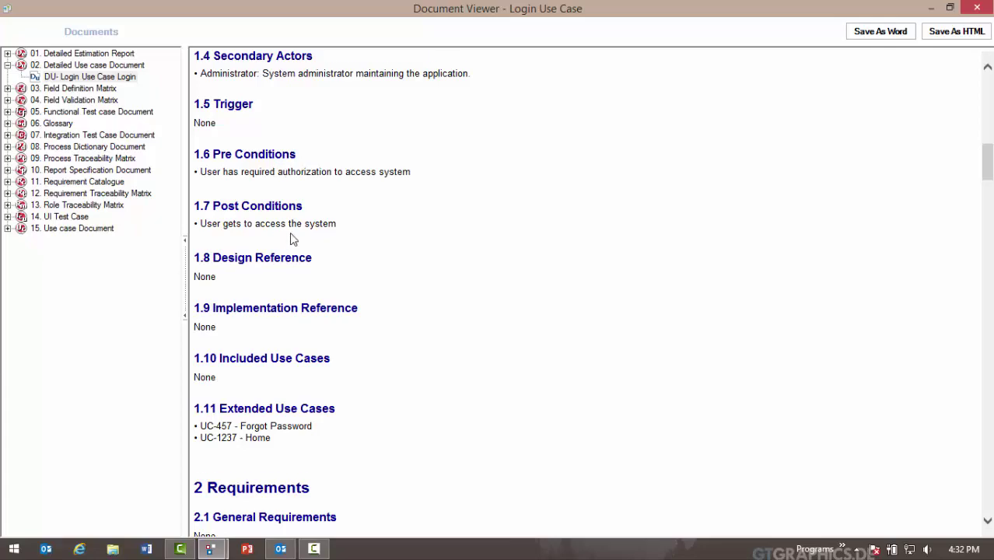
{"action": "scroll", "coordinate": [286, 238], "scroll_direction": "down", "scroll_amount": 5}
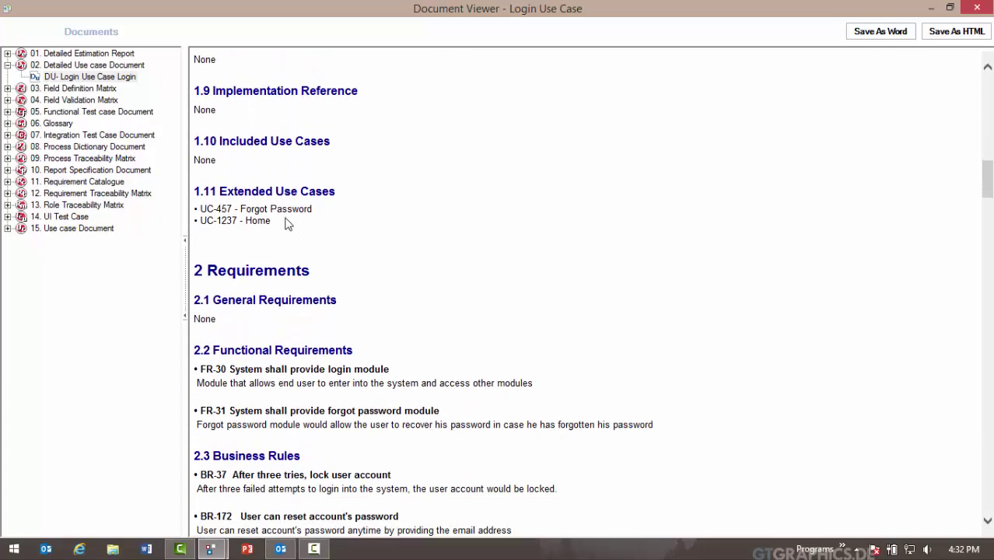
{"action": "scroll", "coordinate": [286, 224], "scroll_direction": "down", "scroll_amount": 5}
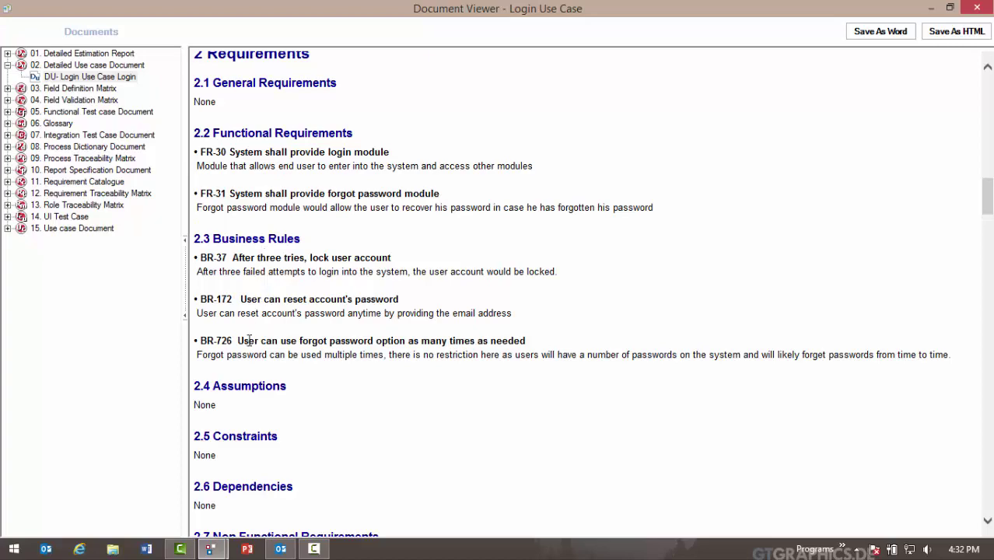
Examine the non functional requirements, basic and alternative flows, process flow diagram and additional information of the Login use case document
{"action": "scroll", "coordinate": [249, 342], "scroll_direction": "down", "scroll_amount": 10}
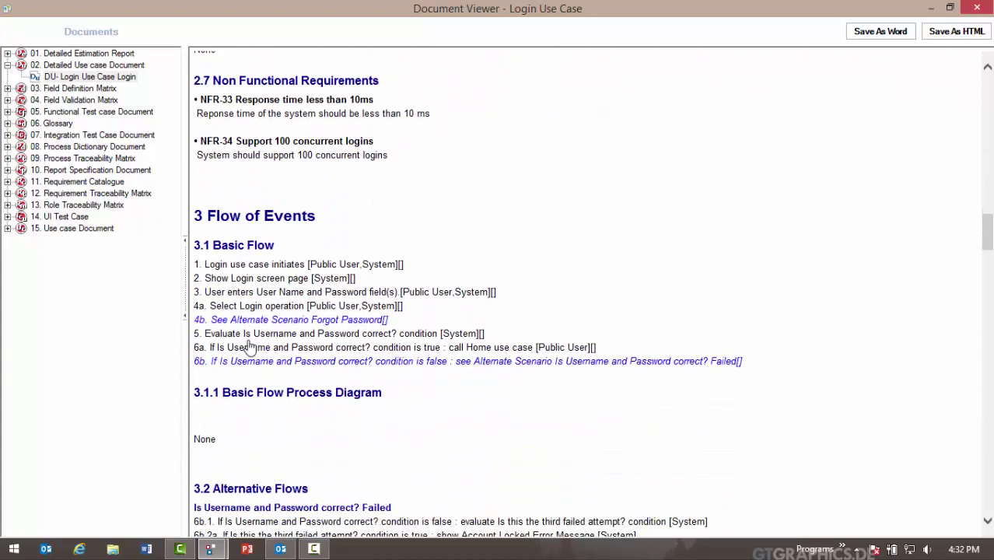
{"action": "scroll", "coordinate": [257, 350], "scroll_direction": "down", "scroll_amount": 1}
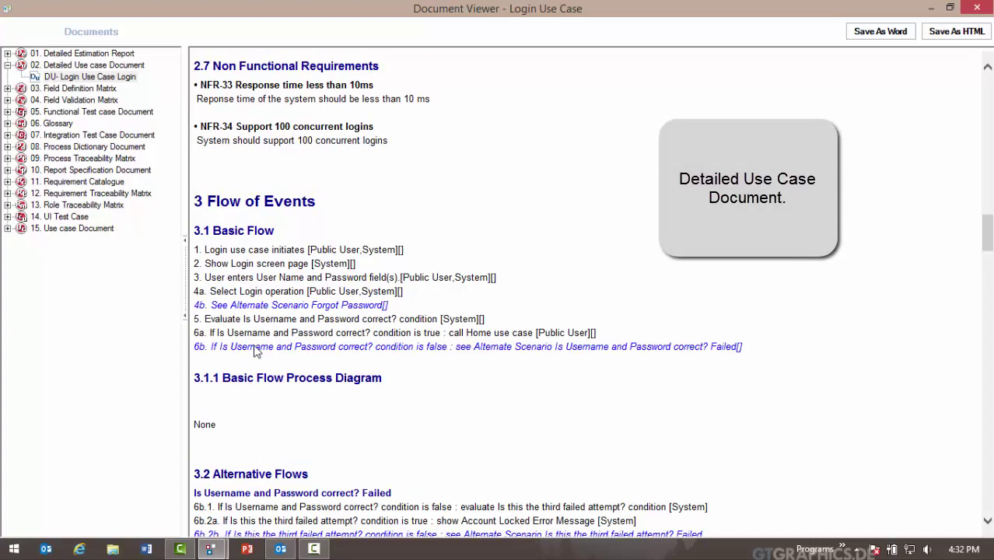
{"action": "scroll", "coordinate": [256, 352], "scroll_direction": "down", "scroll_amount": 6}
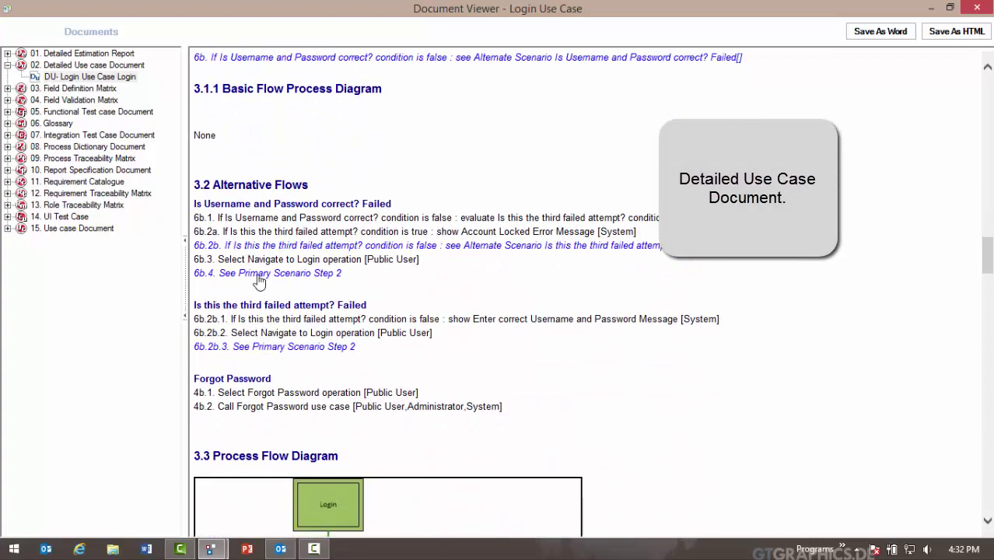
{"action": "scroll", "coordinate": [251, 375], "scroll_direction": "down", "scroll_amount": 6}
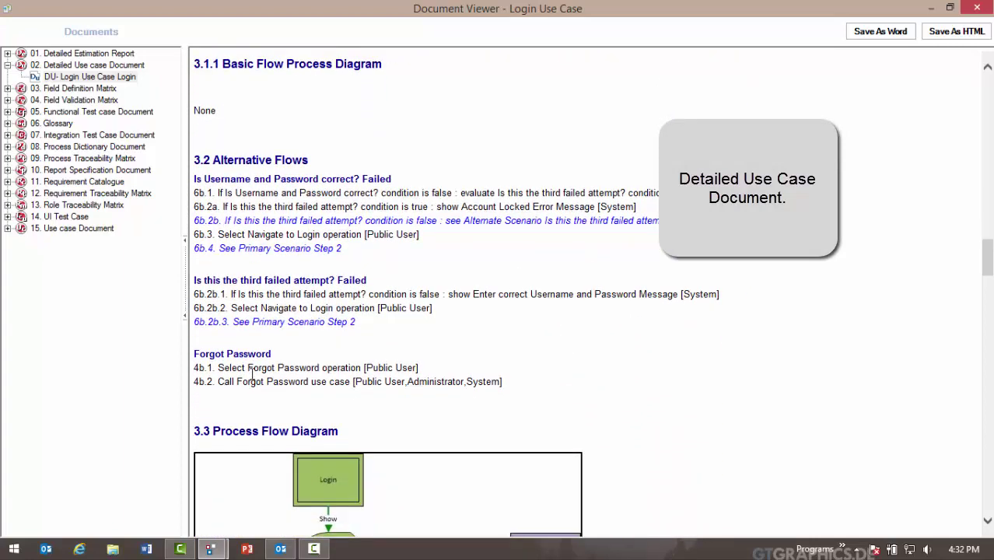
{"action": "scroll", "coordinate": [251, 380], "scroll_direction": "down", "scroll_amount": 3}
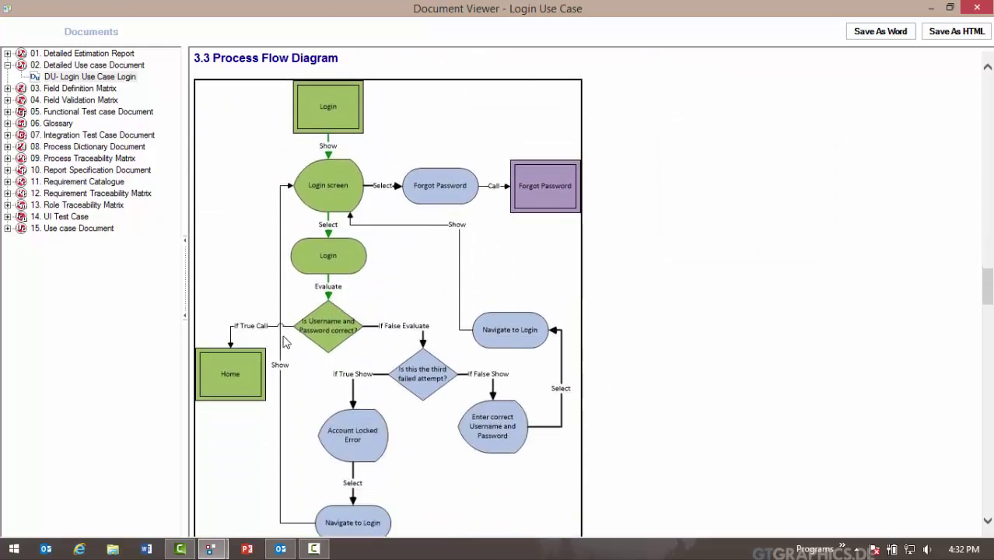
{"action": "scroll", "coordinate": [284, 343], "scroll_direction": "down", "scroll_amount": 2}
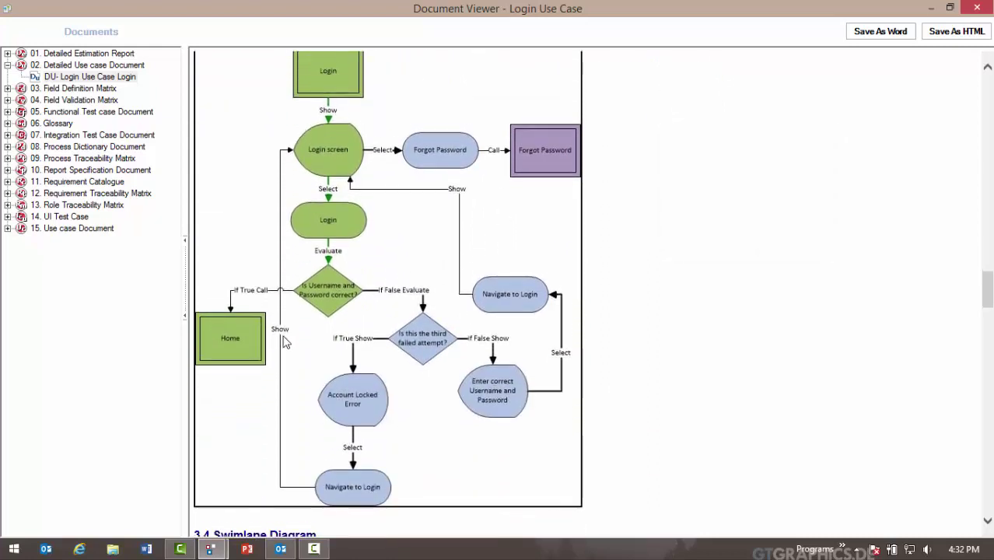
{"action": "scroll", "coordinate": [284, 342], "scroll_direction": "down", "scroll_amount": 15}
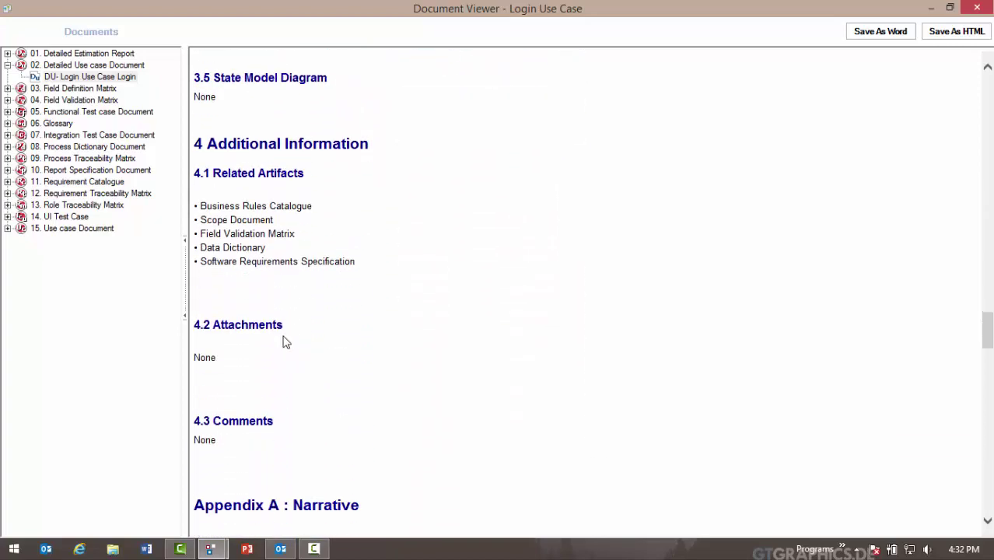
Examine the document's narrative appendix, the UI information with screen mockups and associated data elements, and the legends
{"action": "scroll", "coordinate": [284, 336], "scroll_direction": "down", "scroll_amount": 5}
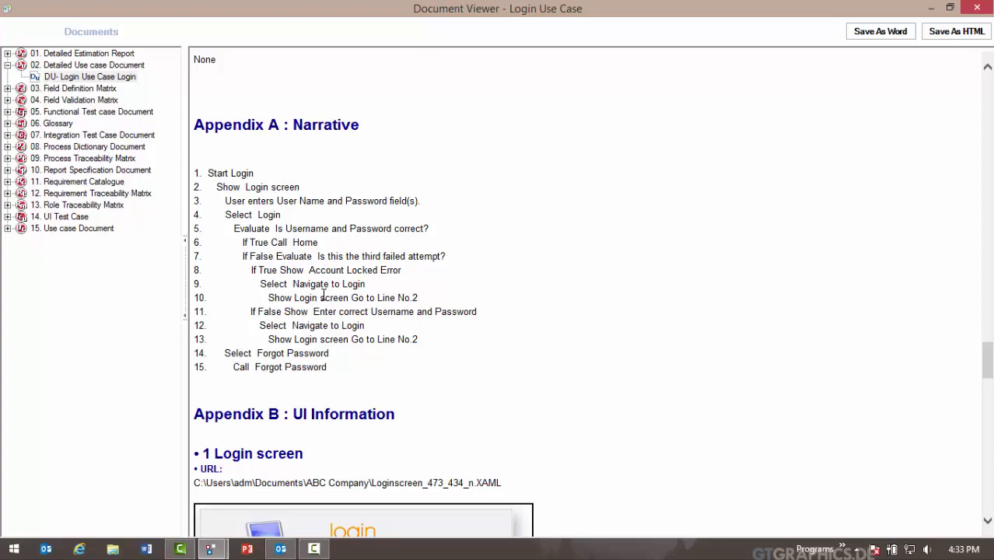
{"action": "scroll", "coordinate": [323, 295], "scroll_direction": "down", "scroll_amount": 5}
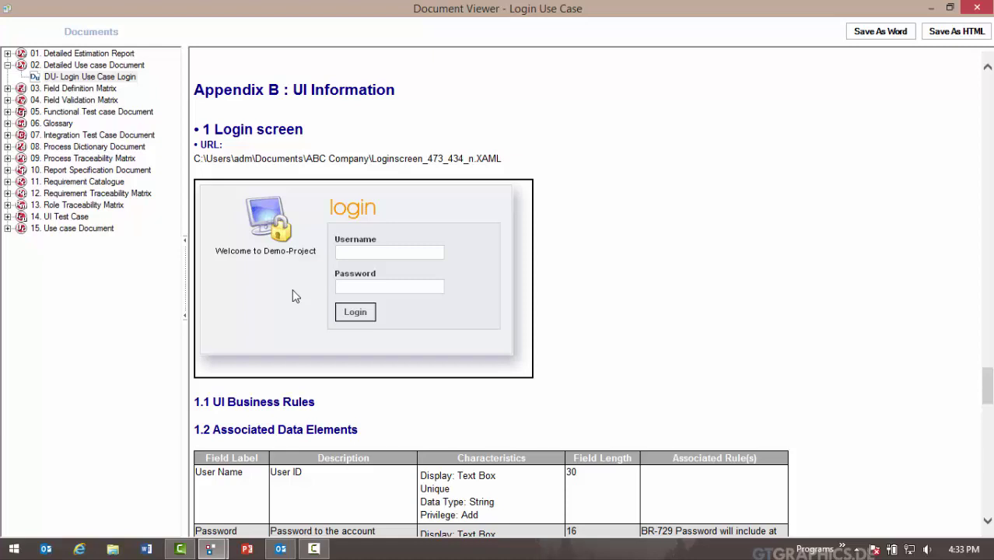
{"action": "scroll", "coordinate": [294, 295], "scroll_direction": "down", "scroll_amount": 3}
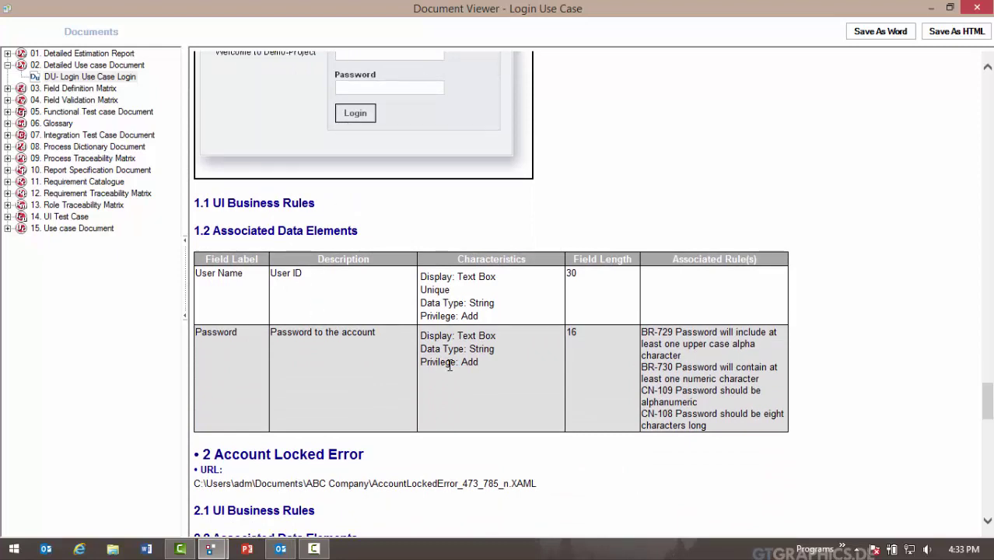
{"action": "scroll", "coordinate": [643, 414], "scroll_direction": "down", "scroll_amount": 9}
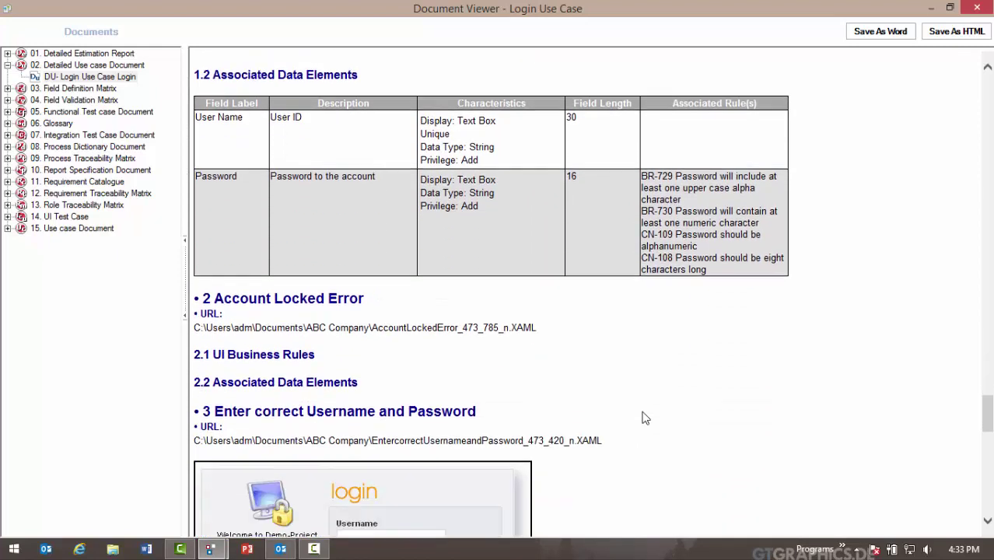
{"action": "scroll", "coordinate": [642, 419], "scroll_direction": "down", "scroll_amount": 3}
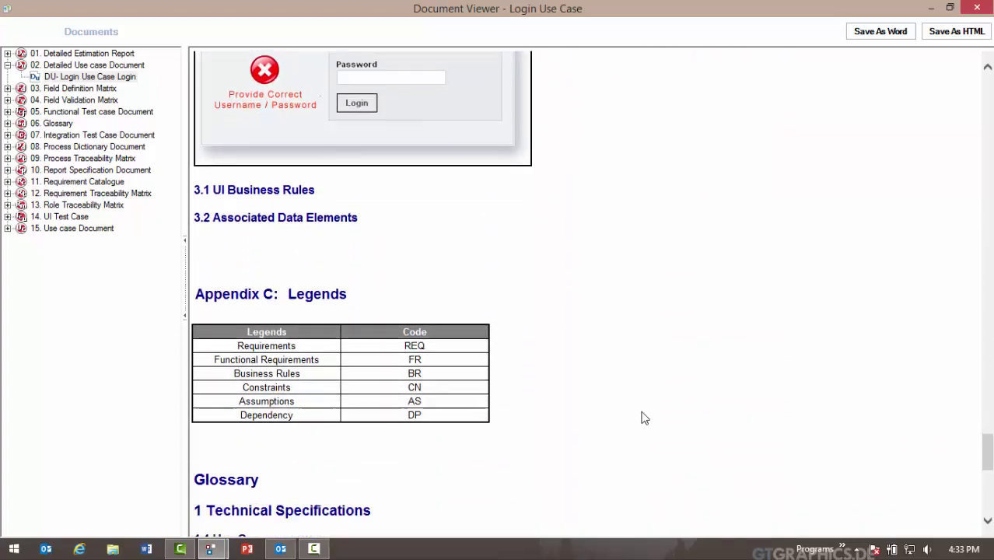
Return to the Process Flow Diagram section of the detailed use case document
{"action": "scroll", "coordinate": [643, 419], "scroll_direction": "up", "scroll_amount": 10}
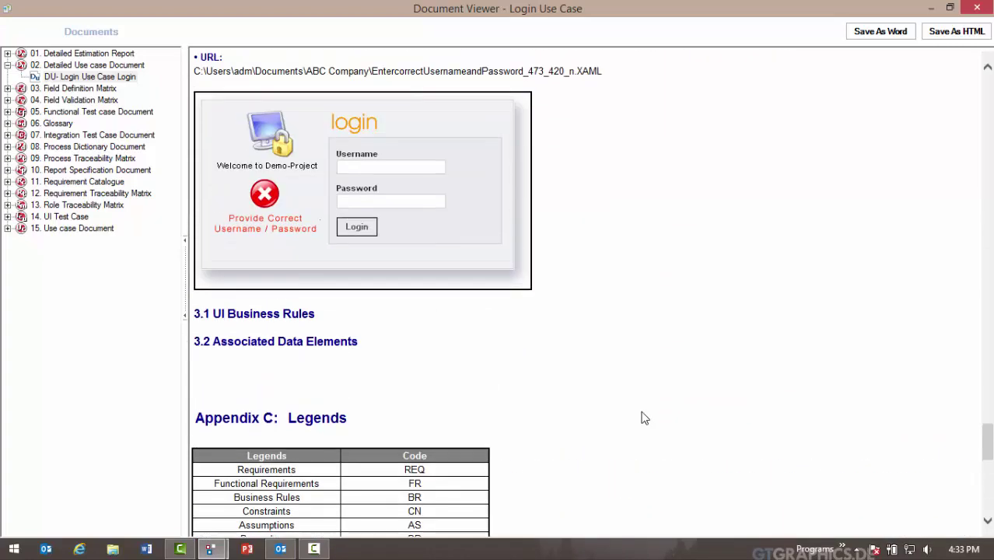
{"action": "scroll", "coordinate": [643, 418], "scroll_direction": "up", "scroll_amount": 10}
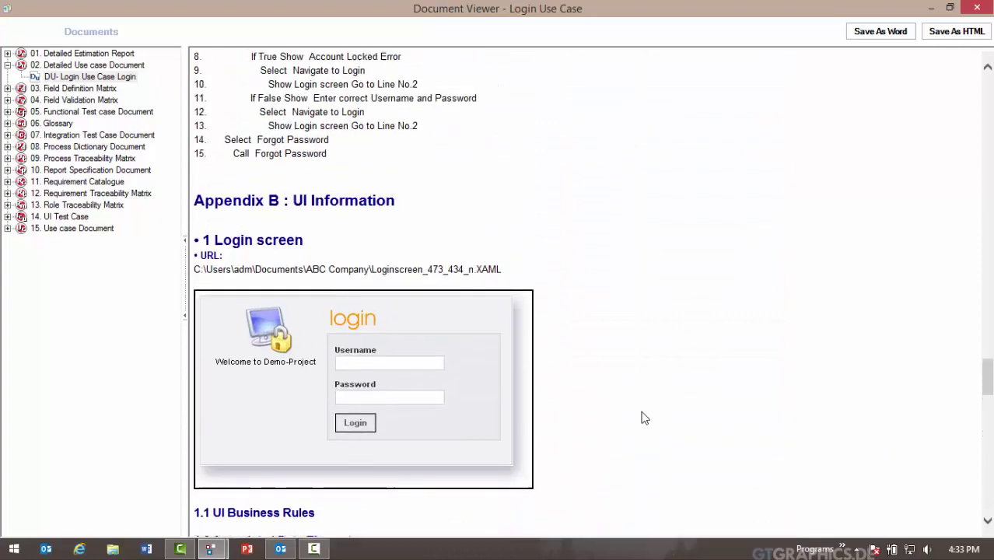
{"action": "scroll", "coordinate": [643, 419], "scroll_direction": "up", "scroll_amount": 10}
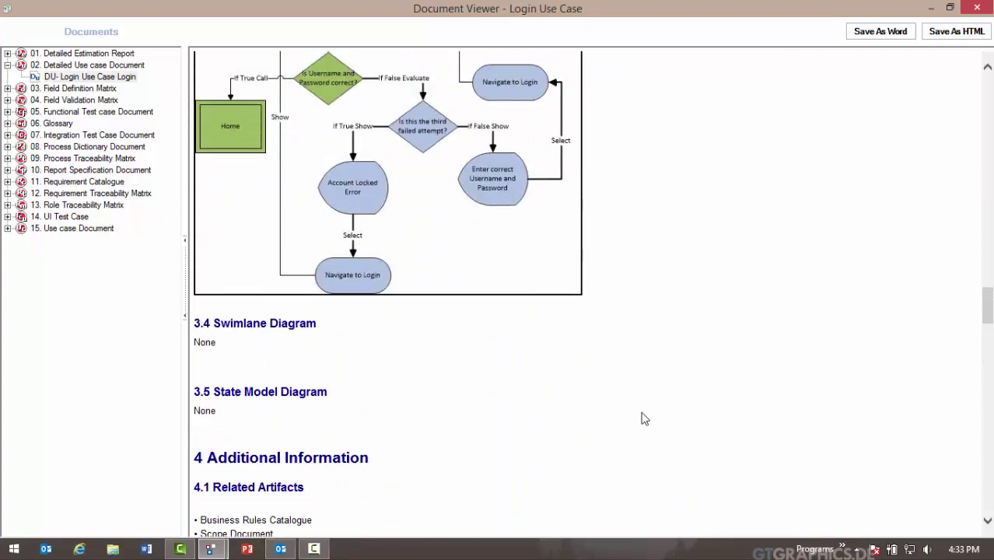
{"action": "scroll", "coordinate": [643, 419], "scroll_direction": "up", "scroll_amount": 1}
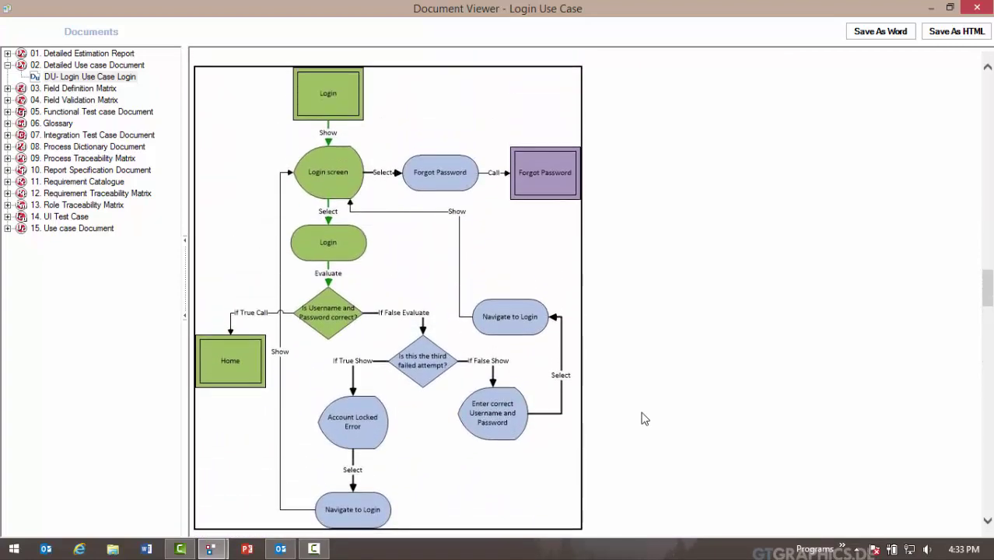
{"action": "scroll", "coordinate": [643, 418], "scroll_direction": "down", "scroll_amount": 1}
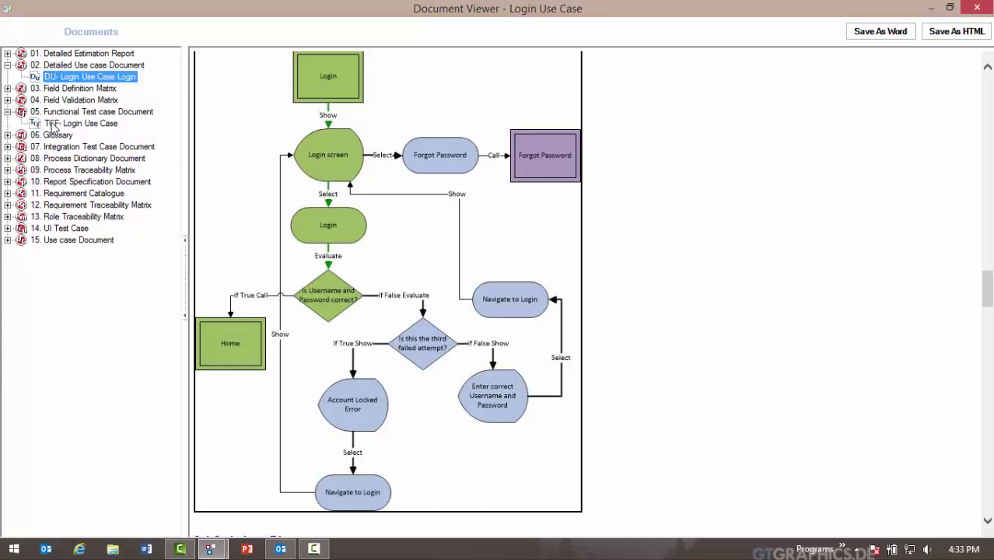
Open the TCF- Login Use Case functional test case document and examine its test scenarios, test case steps and associated rules
{"action": "left_click", "coordinate": [56, 124]}
{"action": "scroll", "coordinate": [358, 216], "scroll_direction": "down", "scroll_amount": 10}
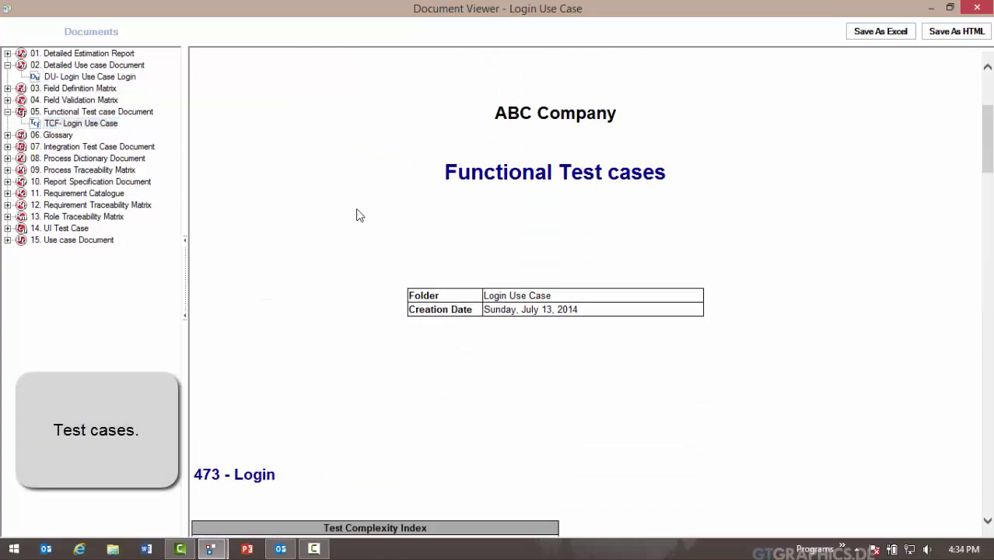
{"action": "scroll", "coordinate": [359, 215], "scroll_direction": "down", "scroll_amount": 5}
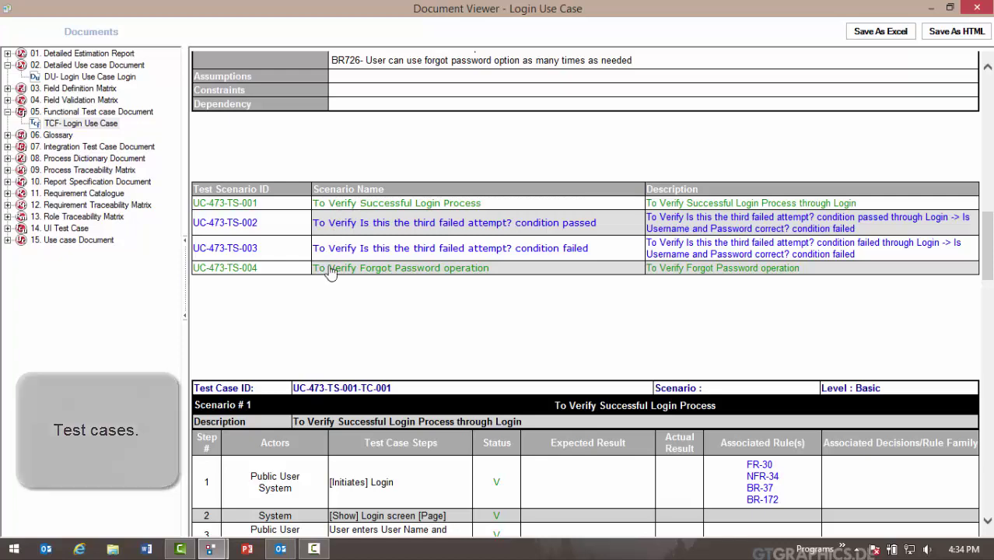
{"action": "scroll", "coordinate": [330, 269], "scroll_direction": "down", "scroll_amount": 3}
{"action": "scroll", "coordinate": [330, 269], "scroll_direction": "down", "scroll_amount": 1}
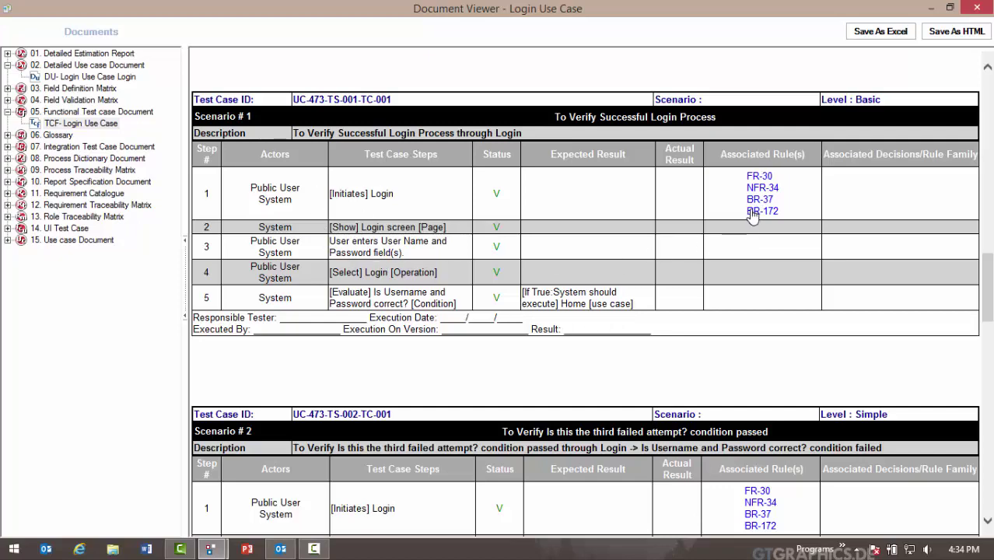
{"action": "scroll", "coordinate": [705, 251], "scroll_direction": "down", "scroll_amount": 4}
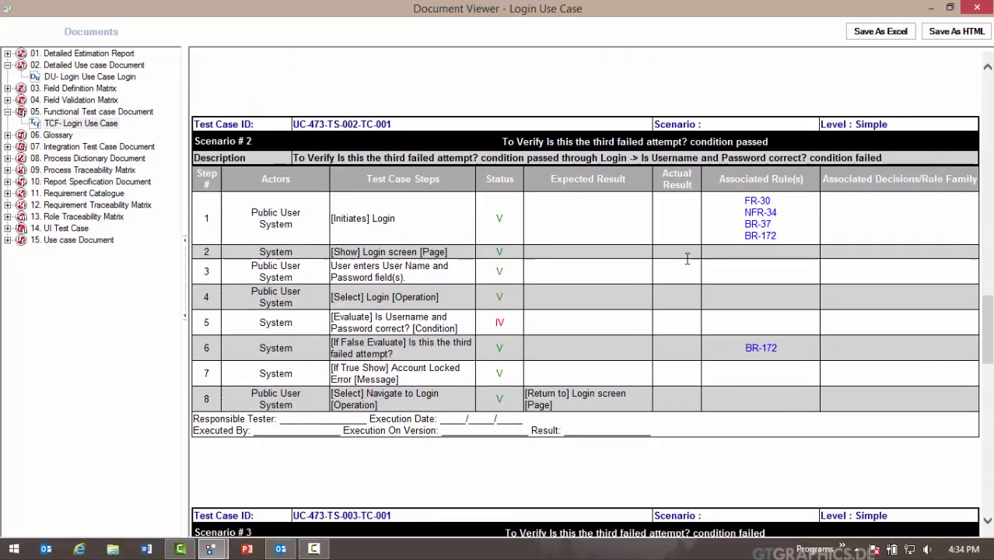
{"action": "scroll", "coordinate": [686, 264], "scroll_direction": "down", "scroll_amount": 5}
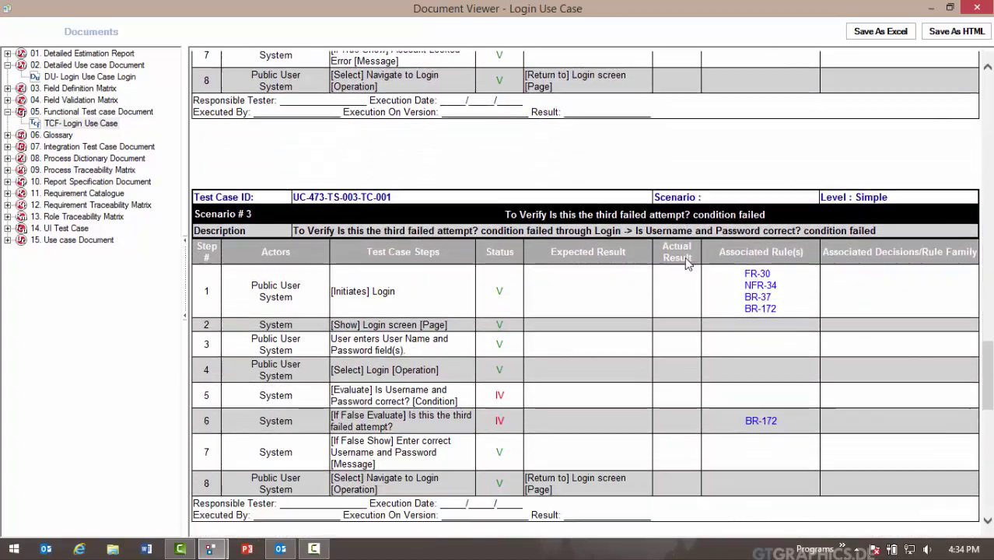
{"action": "scroll", "coordinate": [686, 265], "scroll_direction": "down", "scroll_amount": 5}
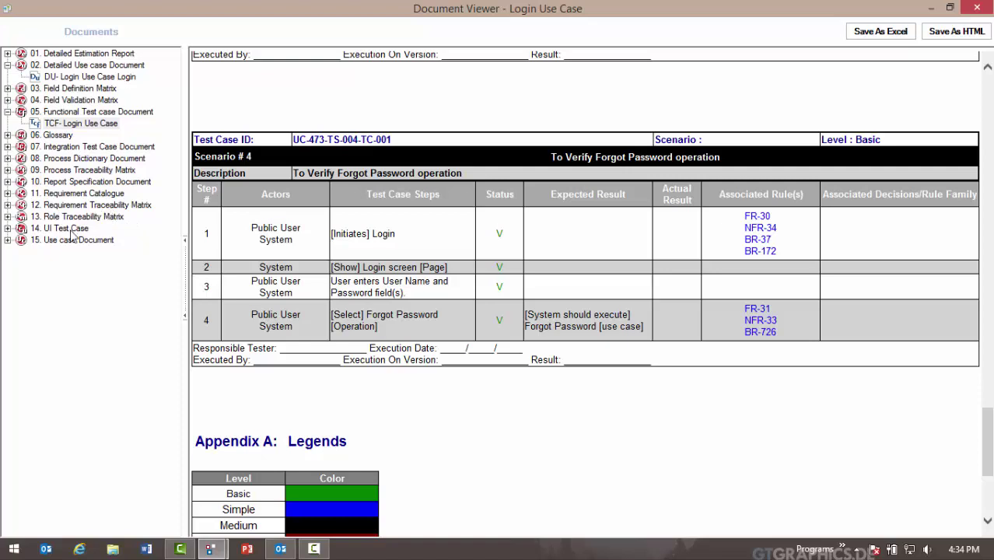
Open the FV- Login Use Case field validation matrix, examine its field rules, valid and invalid classes and error messages, and close the document viewer
{"action": "left_click", "coordinate": [8, 101]}
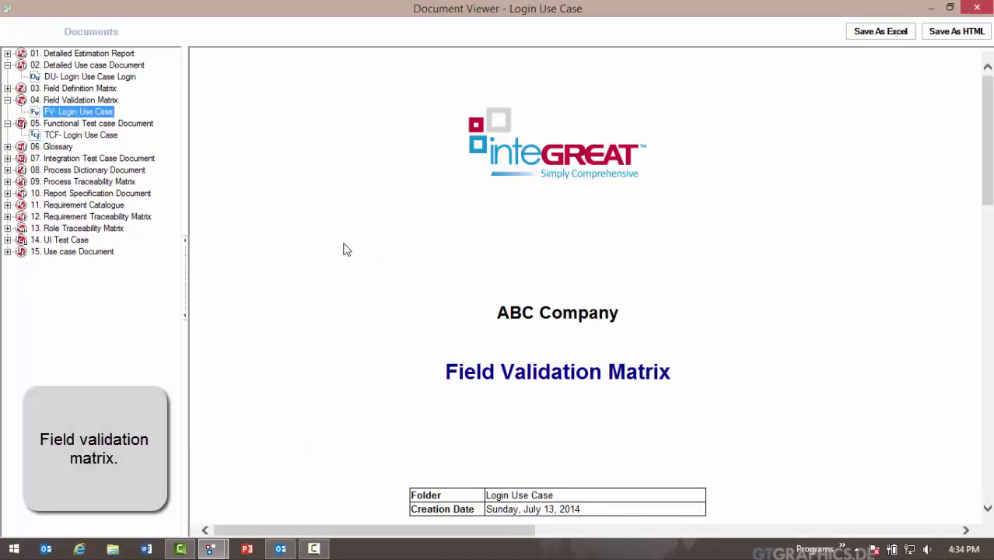
{"action": "scroll", "coordinate": [364, 319], "scroll_direction": "down", "scroll_amount": 10}
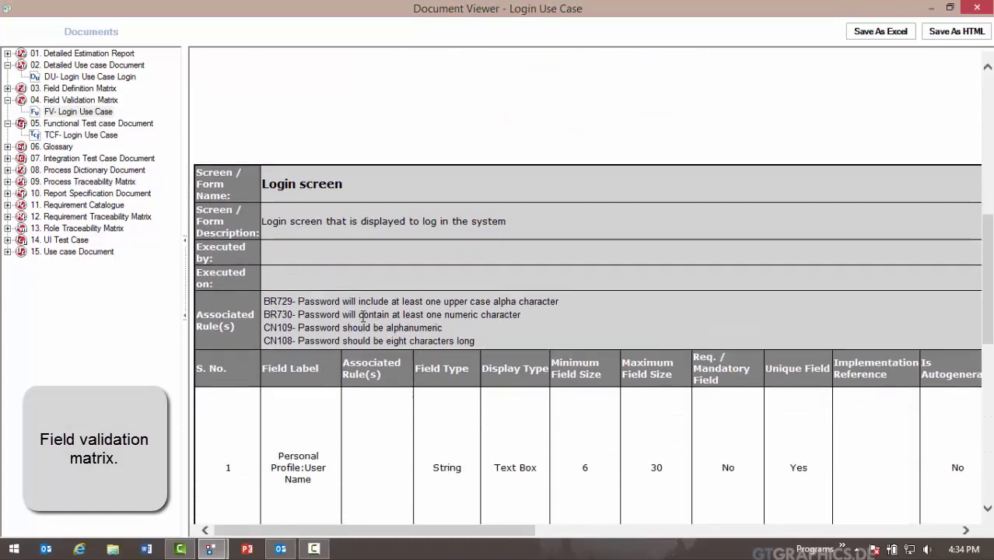
{"action": "scroll", "coordinate": [363, 317], "scroll_direction": "down", "scroll_amount": 3}
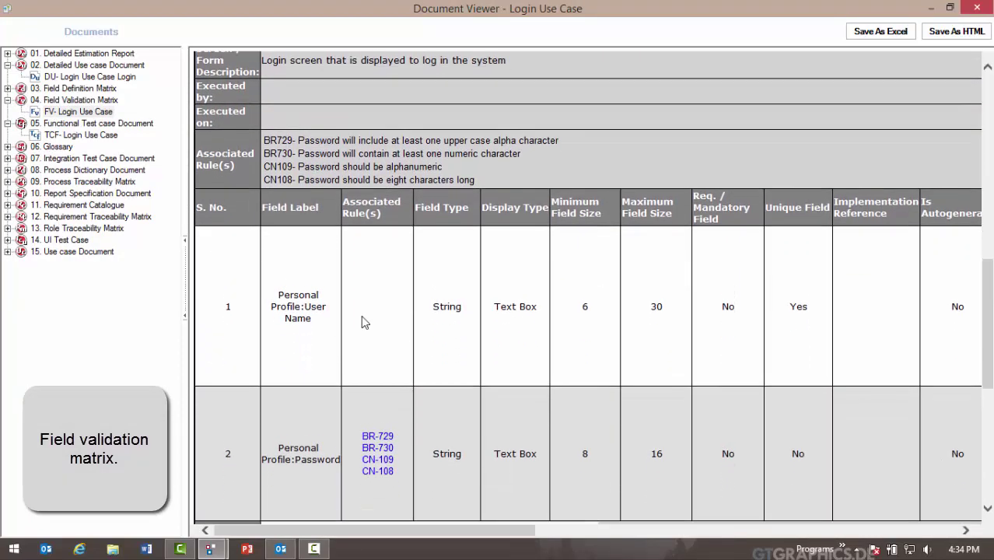
{"action": "scroll", "coordinate": [363, 319], "scroll_direction": "down", "scroll_amount": 1}
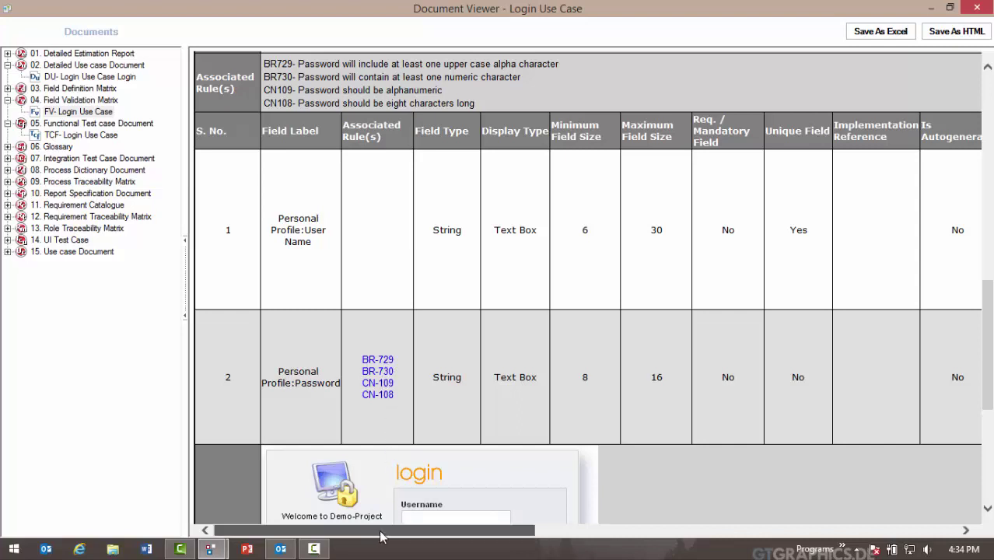
{"action": "left_click_drag", "start_coordinate": [380, 535], "coordinate": [841, 549]}
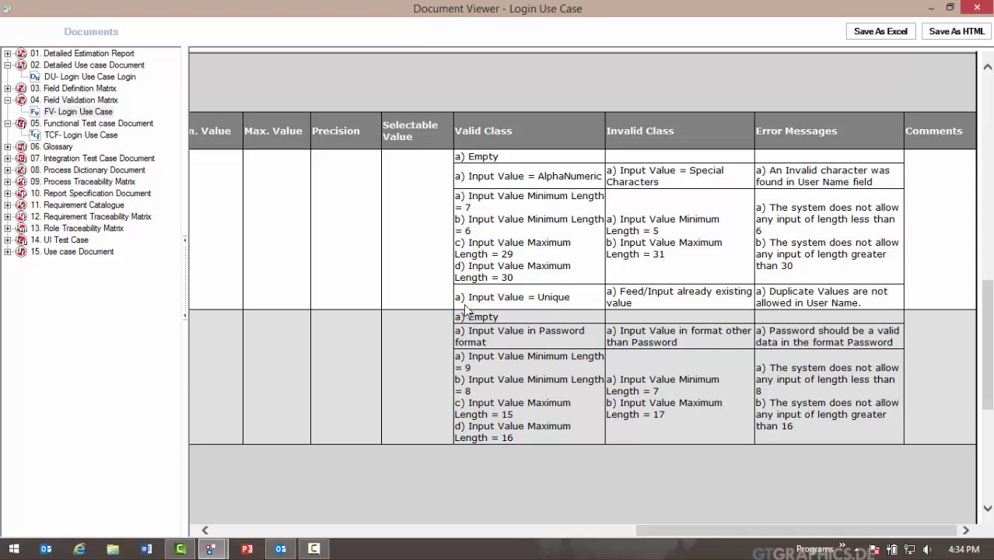
{"action": "left_click", "coordinate": [974, 7]}
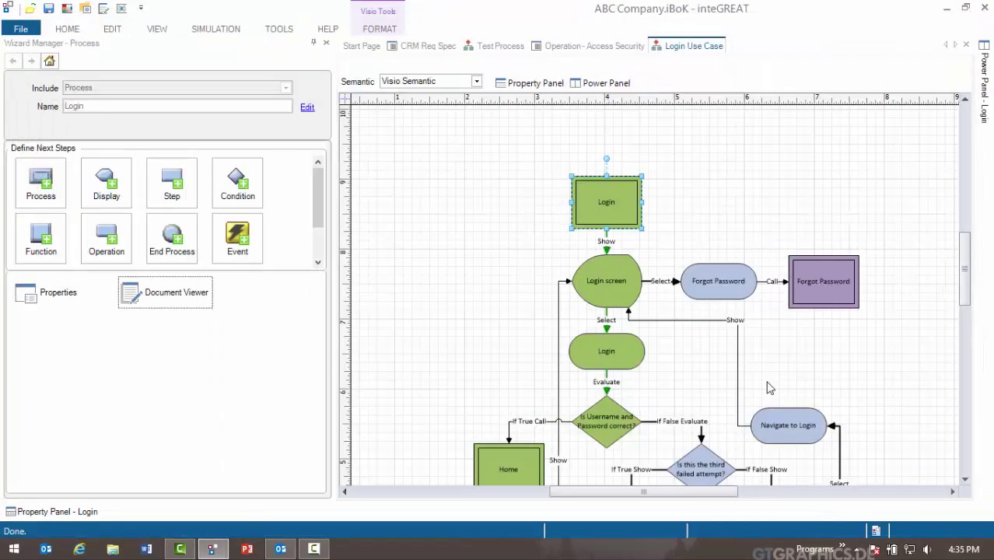
Open the Simulation Wizard for the Login screen display, generate its simulation preview and enlarge the preview area
{"action": "left_click", "coordinate": [594, 278]}
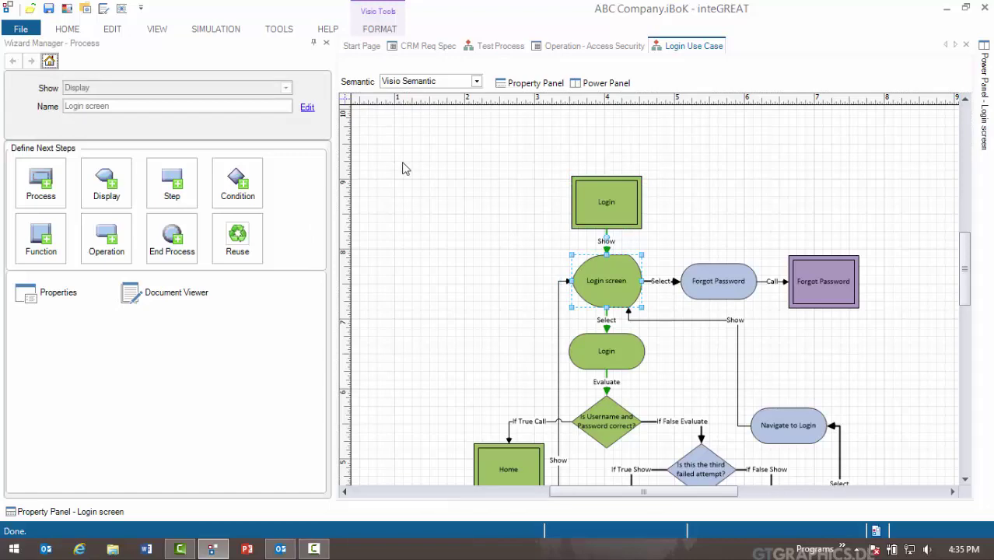
{"action": "left_click", "coordinate": [230, 33]}
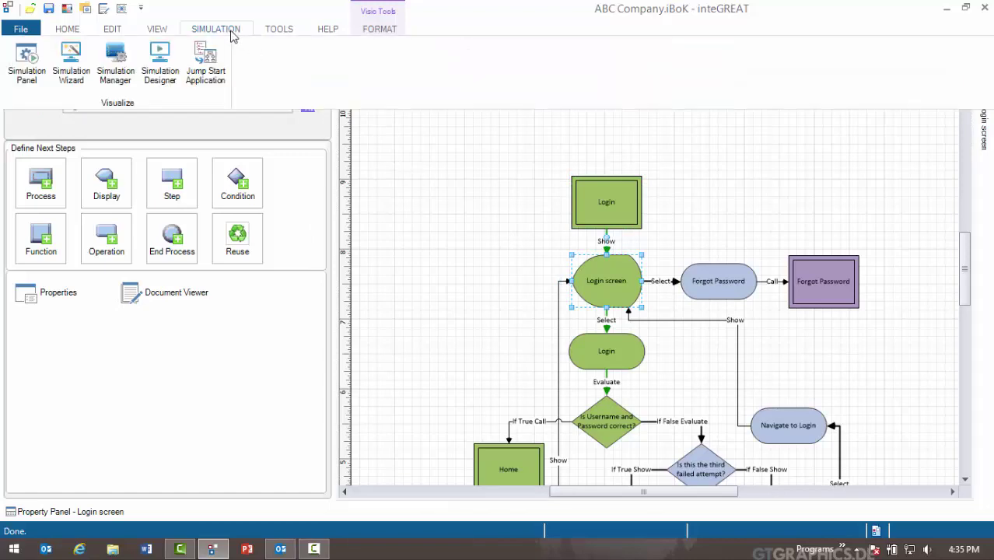
{"action": "left_click", "coordinate": [87, 70]}
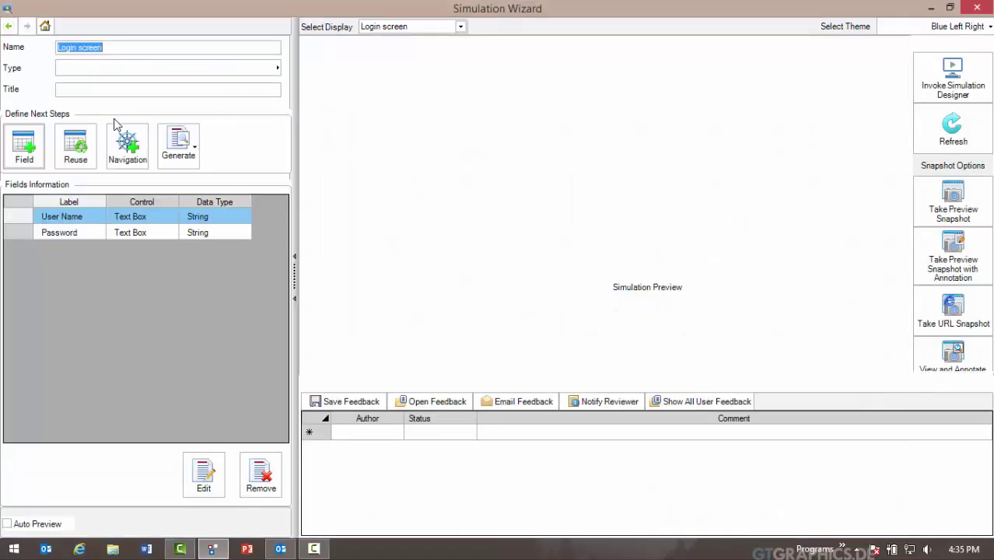
{"action": "left_click", "coordinate": [195, 146]}
{"action": "left_click", "coordinate": [207, 185]}
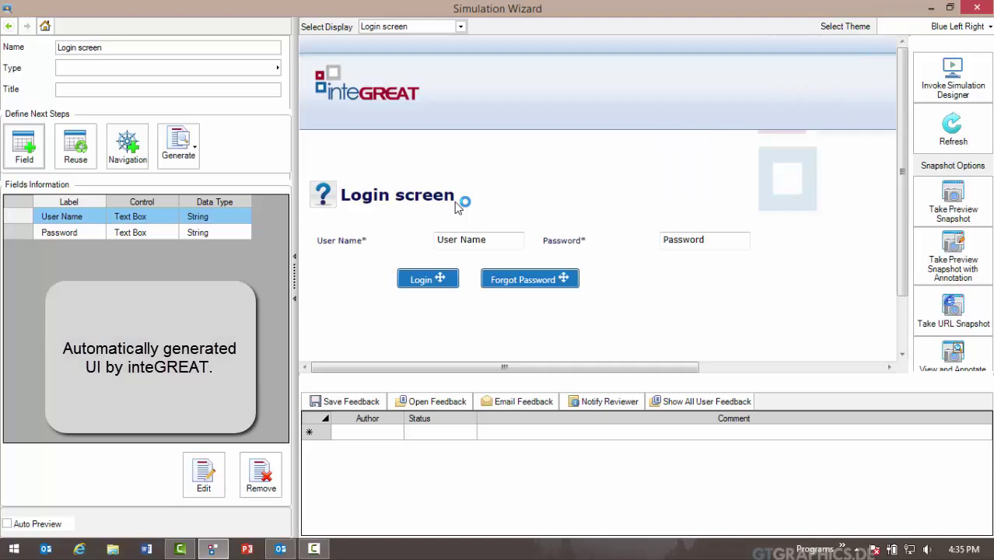
{"action": "left_click_drag", "start_coordinate": [626, 374], "coordinate": [615, 527]}
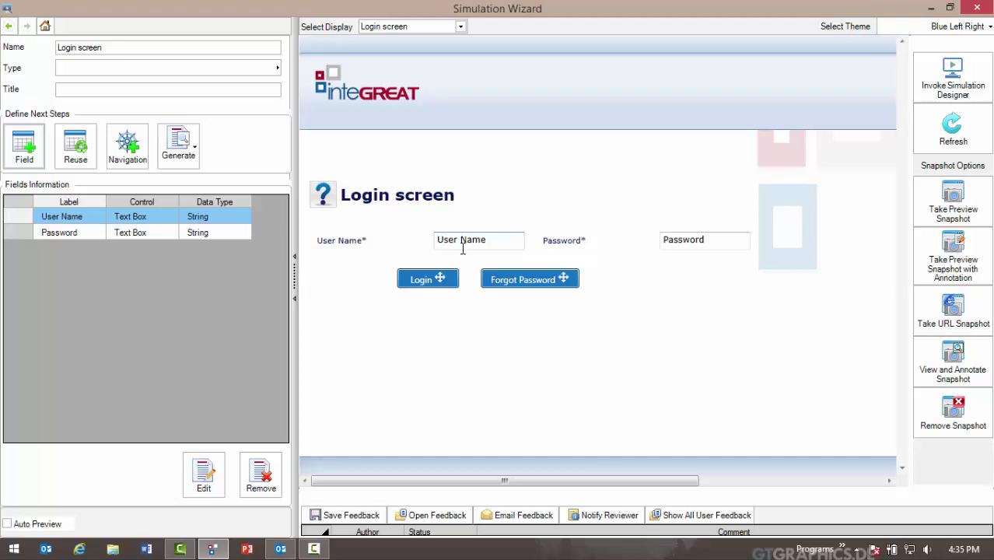
Fill in the user name and password on the simulated Login screen and submit the login
{"action": "left_click_drag", "start_coordinate": [502, 237], "coordinate": [434, 241]}
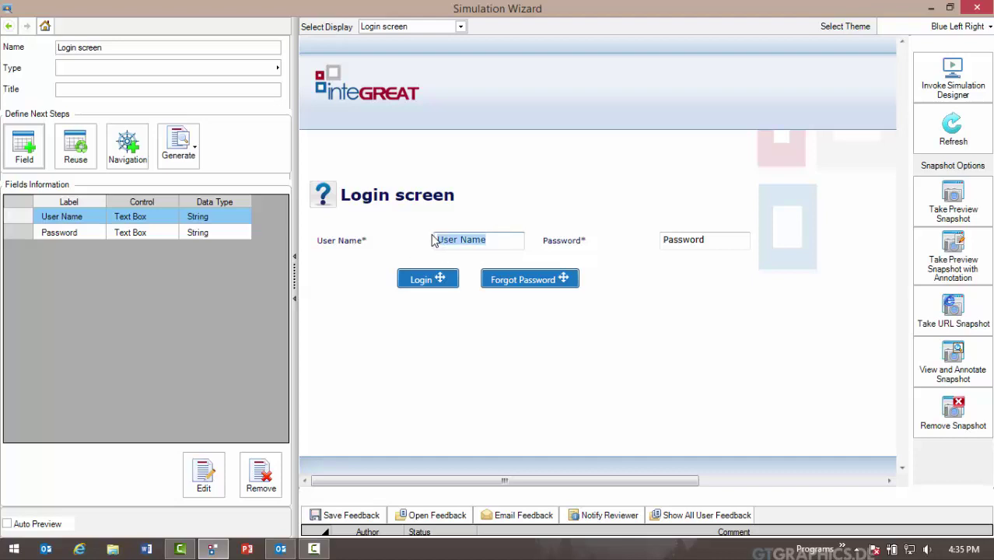
{"action": "type", "text": "Asif"}
{"action": "left_click", "coordinate": [698, 240]}
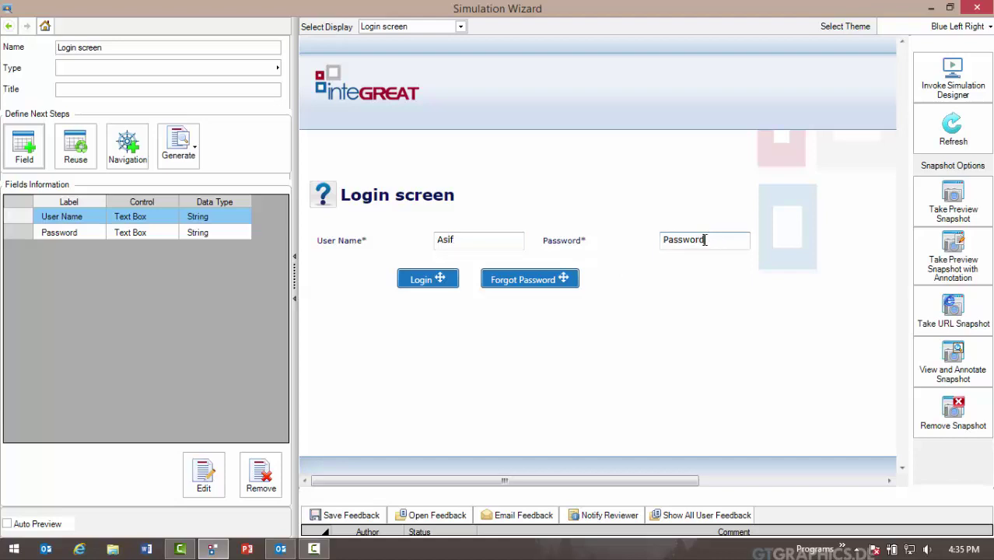
{"action": "left_click_drag", "start_coordinate": [705, 240], "coordinate": [545, 221]}
{"action": "type", "text": "p"}
{"action": "left_click", "coordinate": [416, 283]}
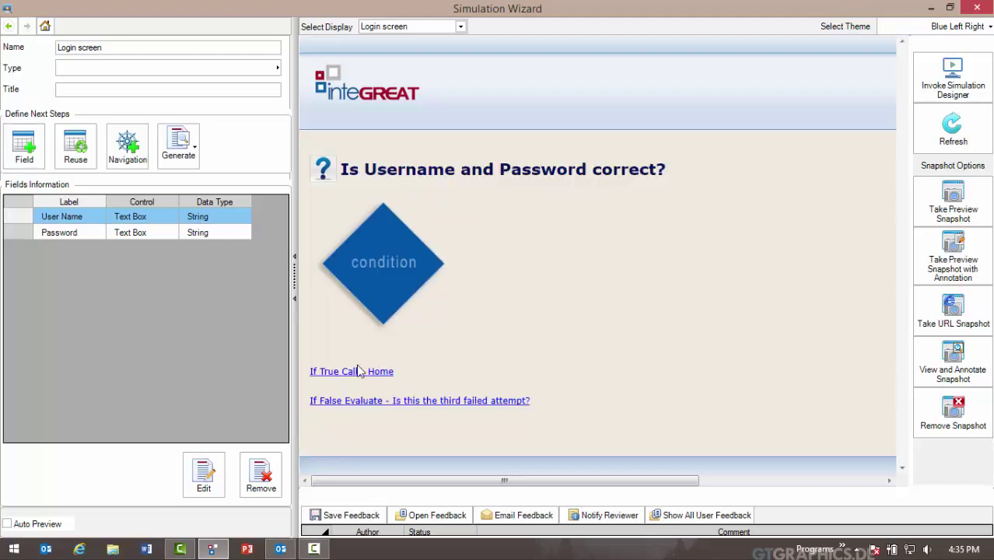
Follow the false branches of both login conditions to the Enter correct Username and Password message and navigate back to the Login screen
{"action": "left_click", "coordinate": [375, 402]}
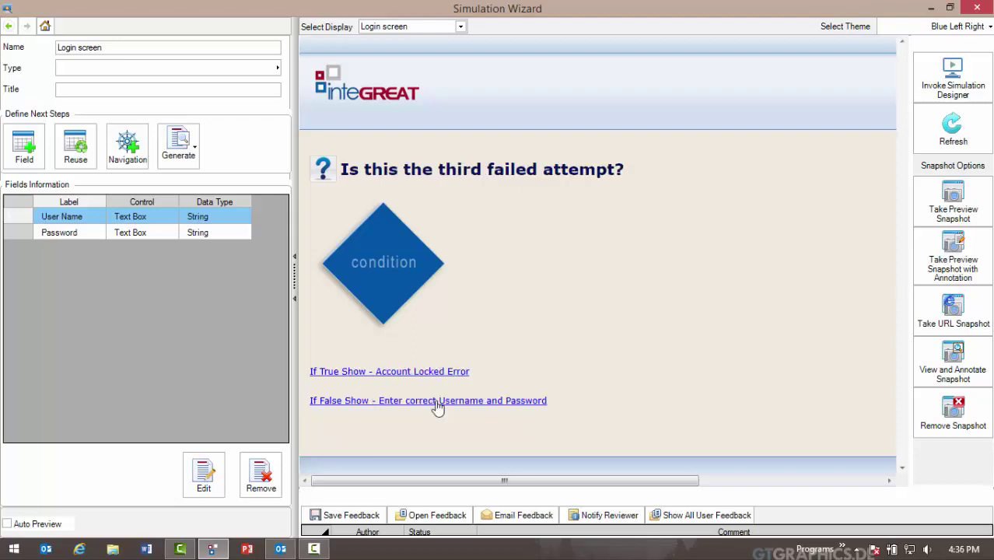
{"action": "left_click", "coordinate": [433, 402]}
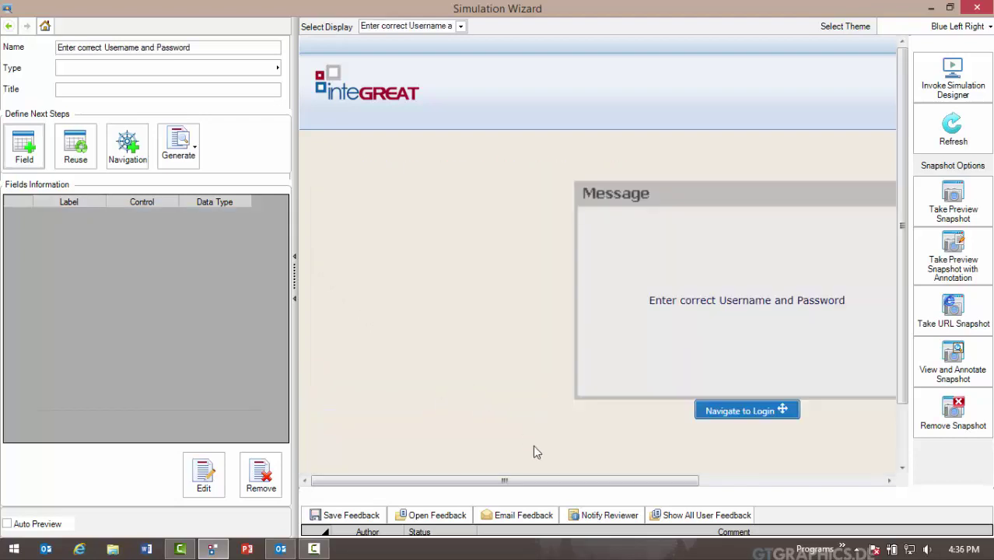
{"action": "left_click_drag", "start_coordinate": [541, 481], "coordinate": [637, 481]}
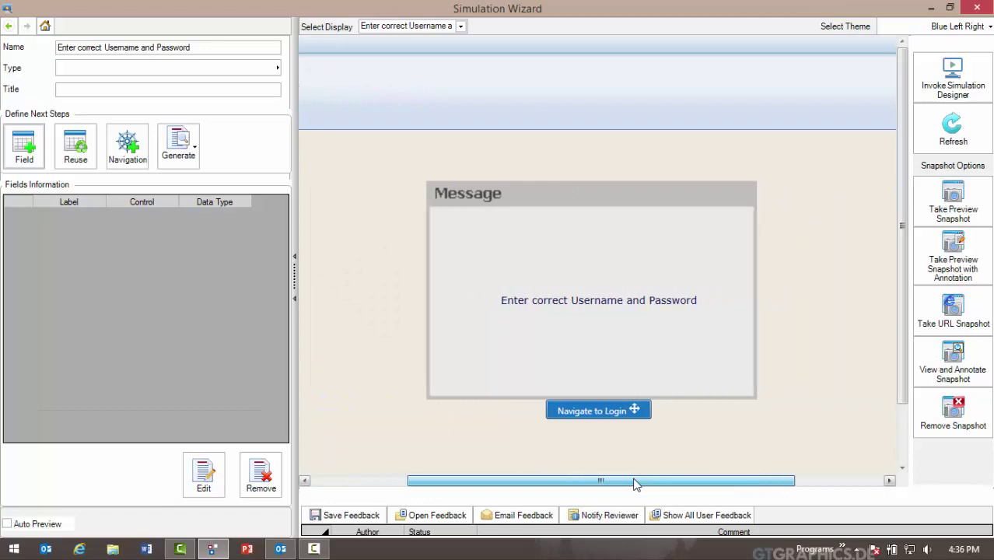
{"action": "left_click", "coordinate": [606, 412]}
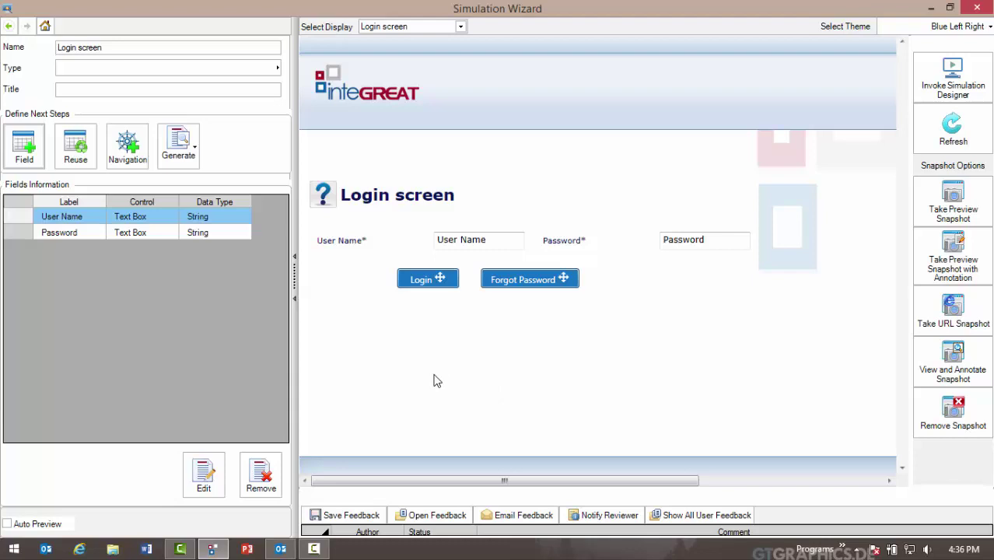
Add a new navigation operation named Register to the Login screen
{"action": "left_click", "coordinate": [141, 157]}
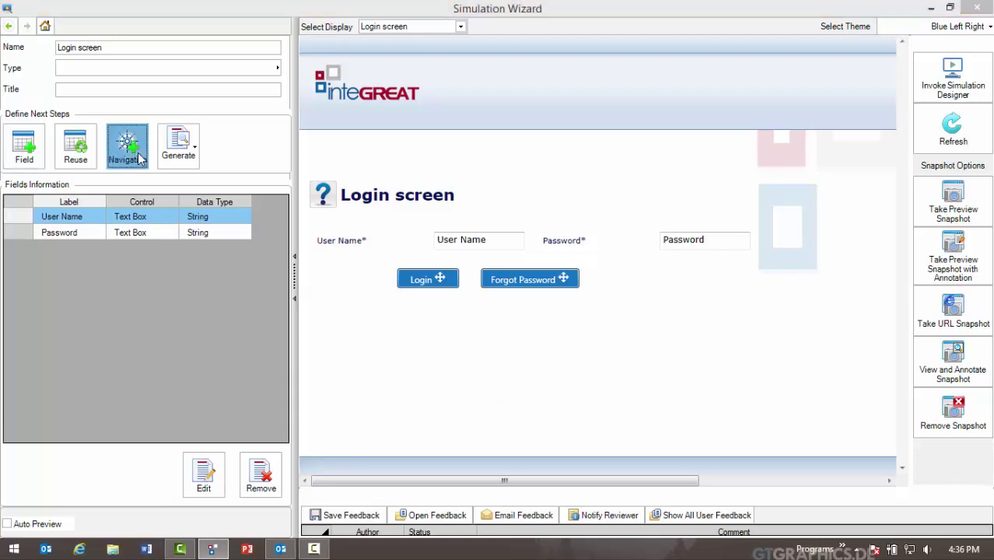
{"action": "left_click", "coordinate": [484, 376]}
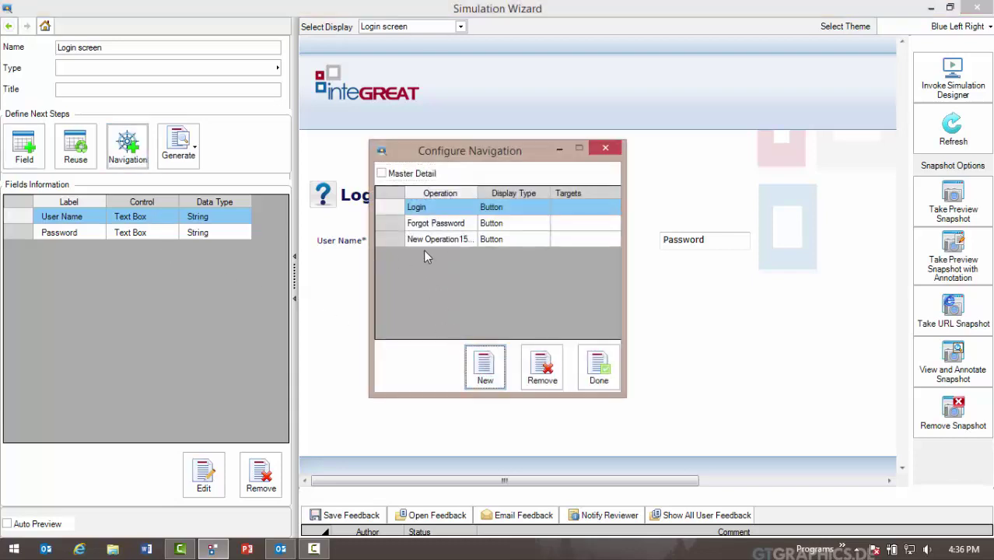
{"action": "left_click", "coordinate": [425, 240]}
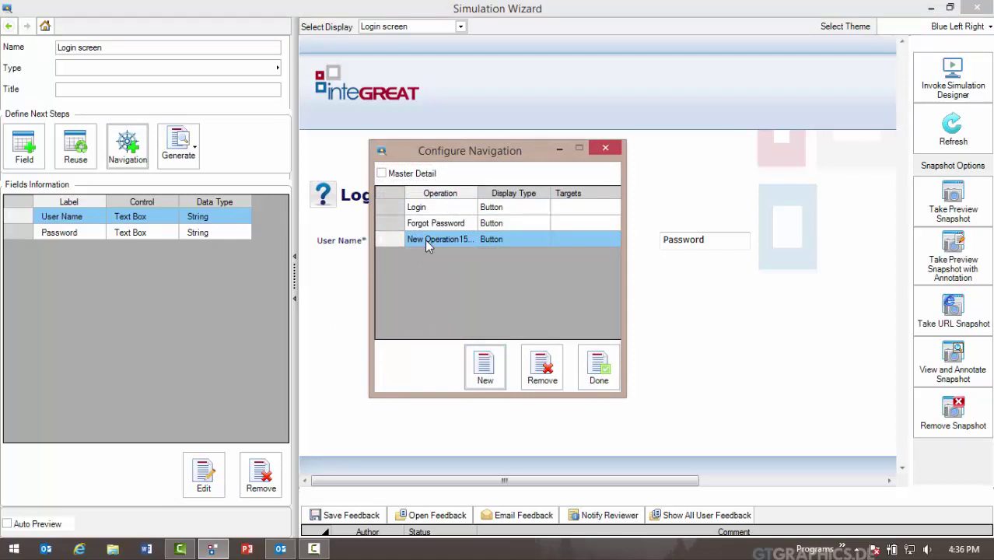
{"action": "left_click", "coordinate": [425, 240]}
{"action": "type", "text": "Register"}
Set the Register operation's target to a new display named Register screen and finish the navigation configuration
{"action": "left_click", "coordinate": [576, 239]}
{"action": "left_click", "coordinate": [578, 242]}
{"action": "left_click", "coordinate": [582, 241]}
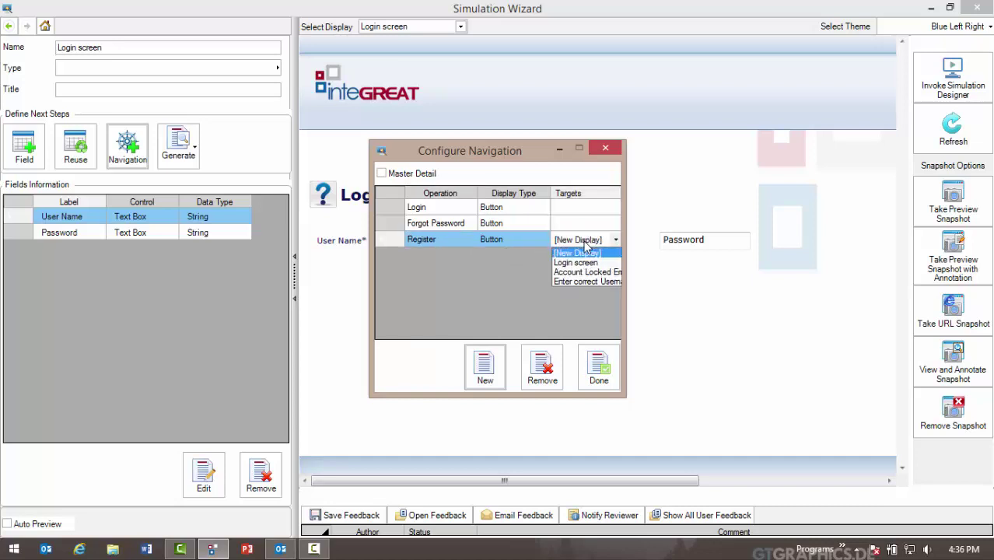
{"action": "left_click", "coordinate": [585, 255]}
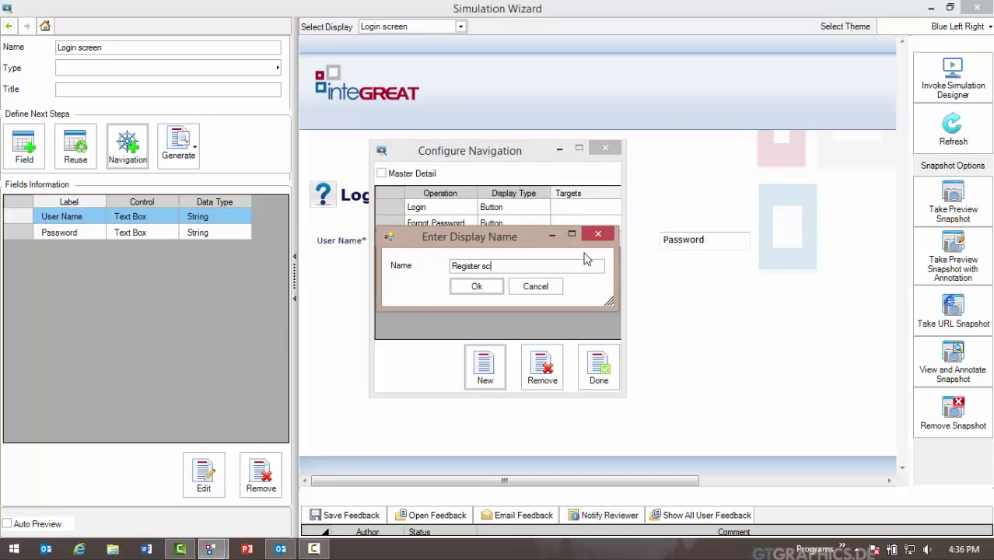
{"action": "type", "text": "Register screen"}
{"action": "key", "text": "Return"}
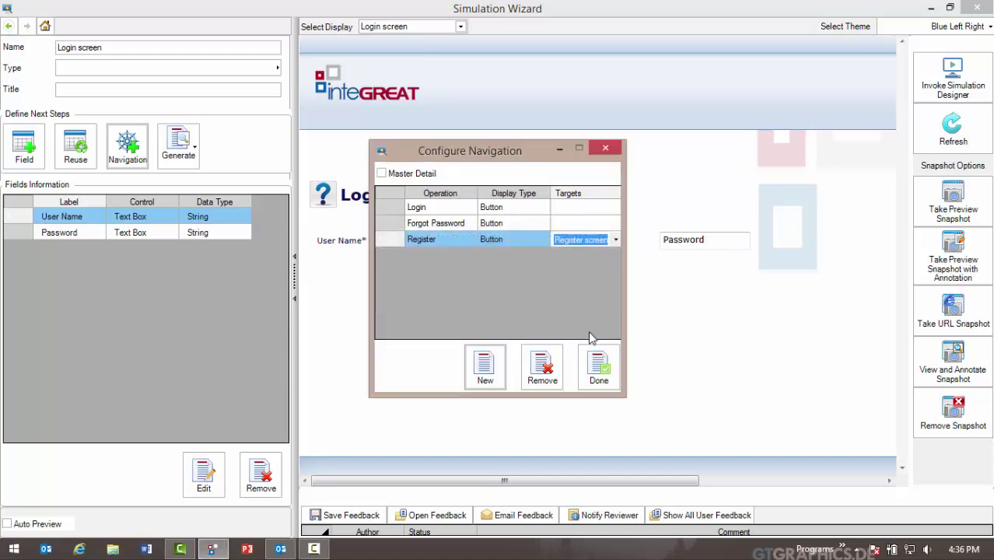
{"action": "left_click", "coordinate": [588, 364]}
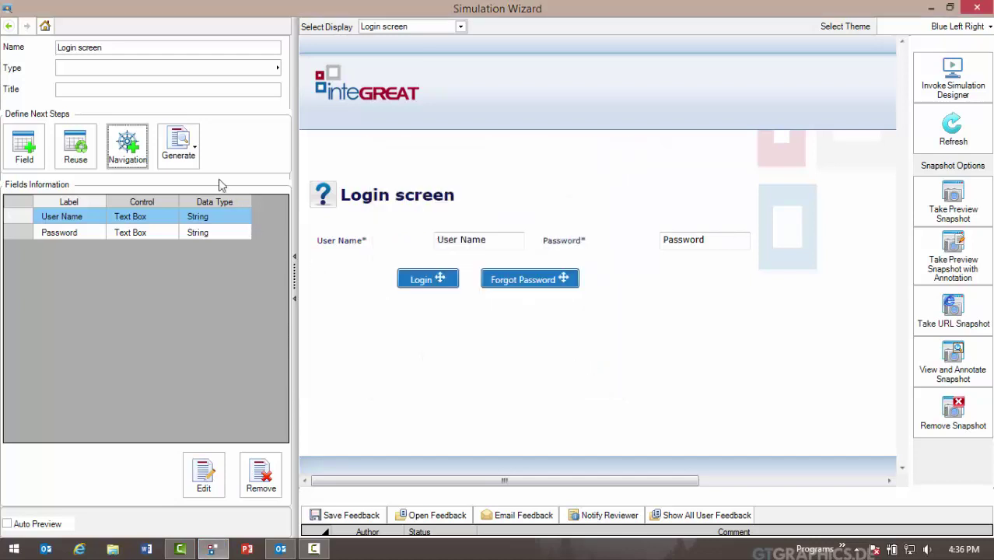
Regenerate the Login screen simulation and follow its Register operation to the Register screen
{"action": "left_click", "coordinate": [200, 158]}
{"action": "left_click", "coordinate": [198, 184]}
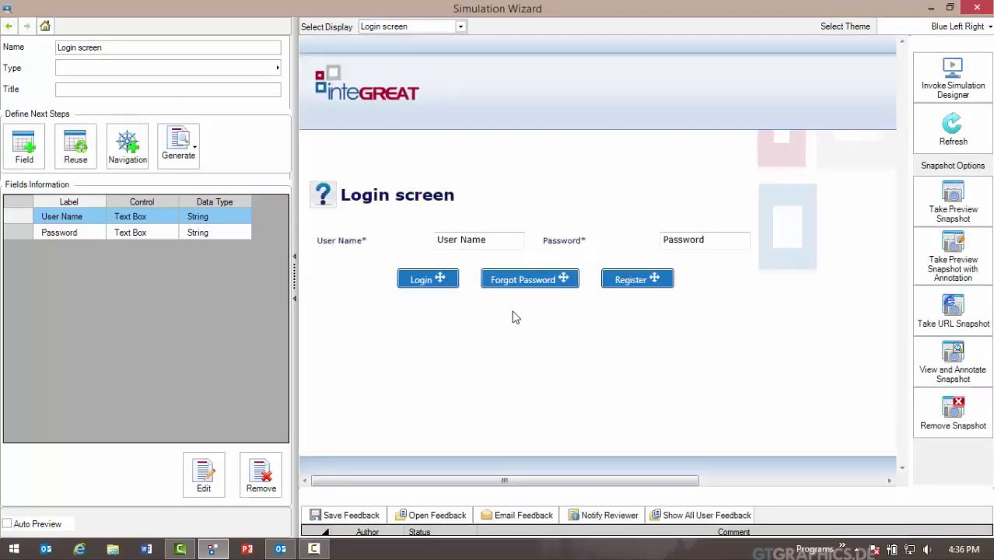
{"action": "left_click", "coordinate": [635, 281]}
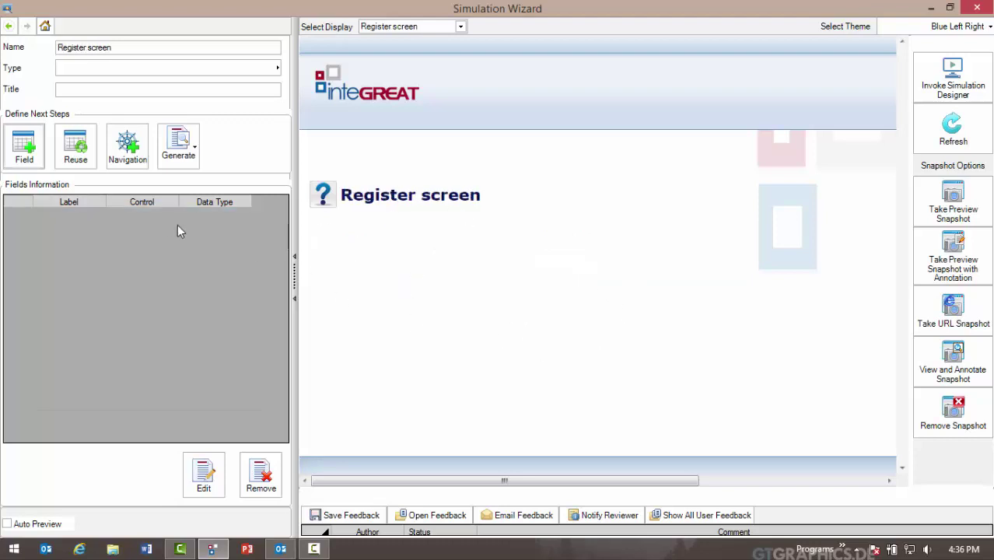
Reuse the Personal Profile attributes on the Register screen, excluding Requested new password DateTime, New Password and New Password Confirmation
{"action": "left_click", "coordinate": [31, 155]}
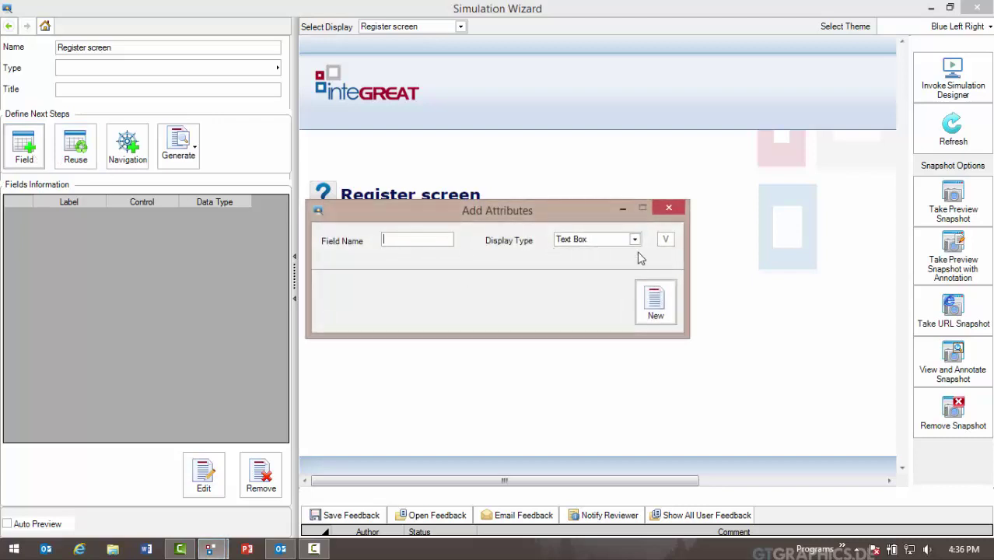
{"action": "left_click", "coordinate": [669, 209]}
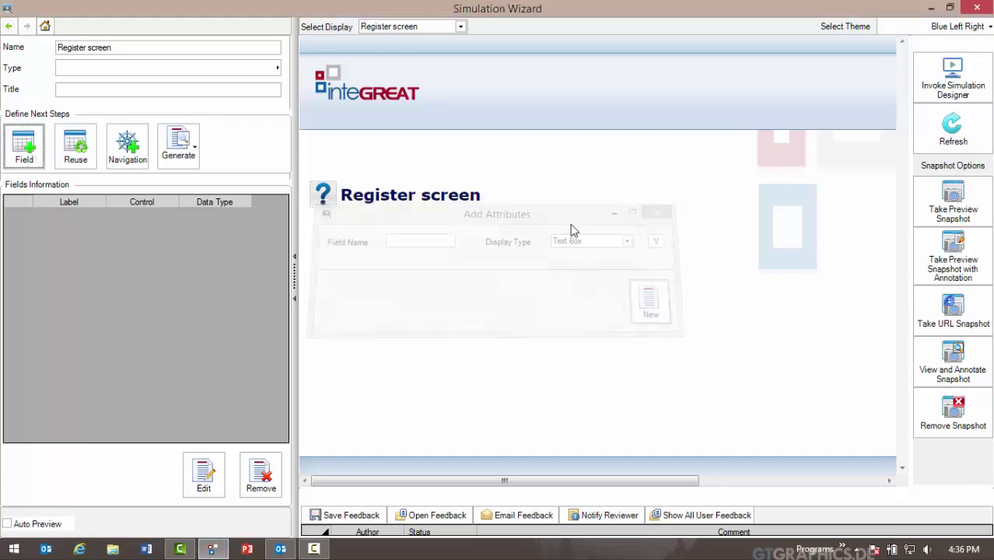
{"action": "left_click", "coordinate": [76, 160]}
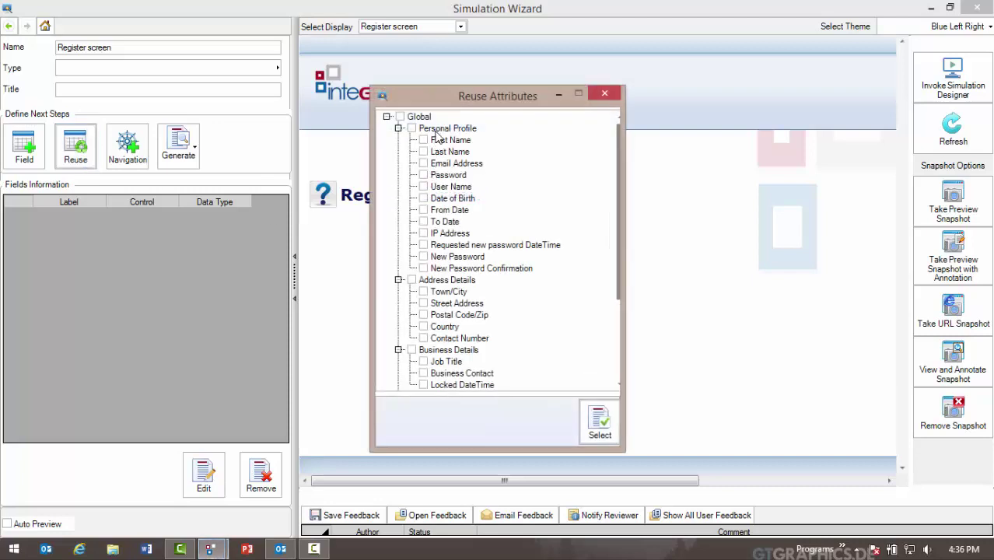
{"action": "left_click", "coordinate": [411, 128]}
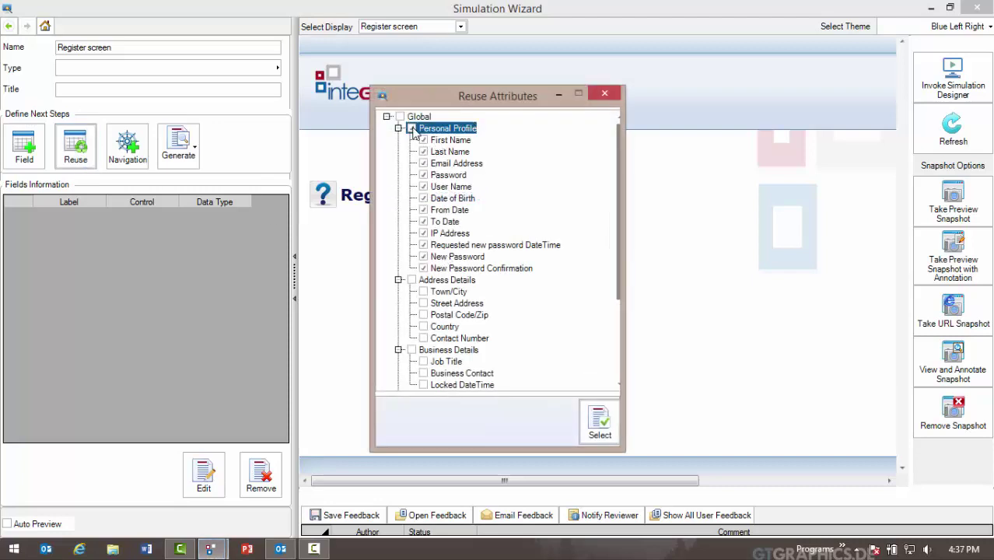
{"action": "left_click", "coordinate": [423, 245]}
{"action": "left_click", "coordinate": [423, 257]}
{"action": "left_click", "coordinate": [423, 269]}
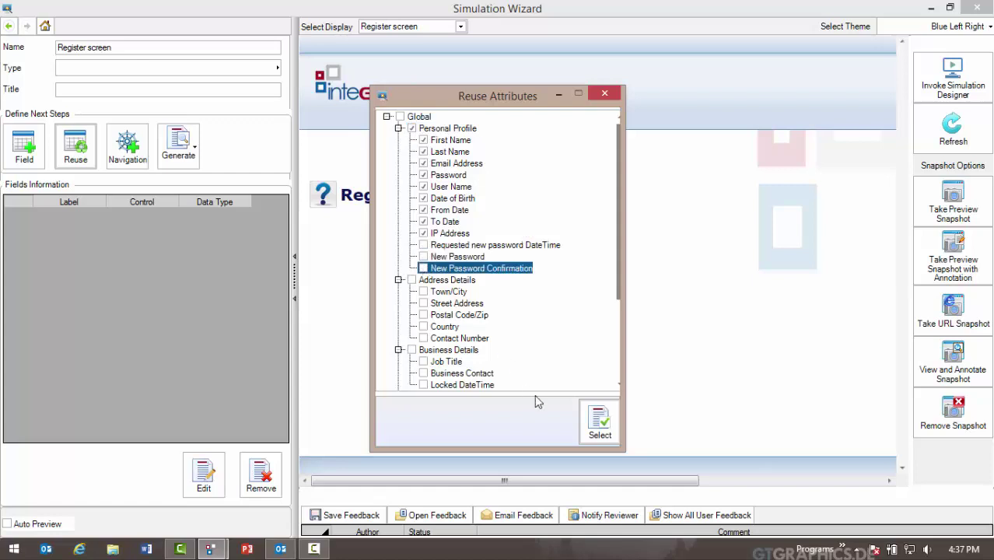
{"action": "left_click", "coordinate": [595, 419]}
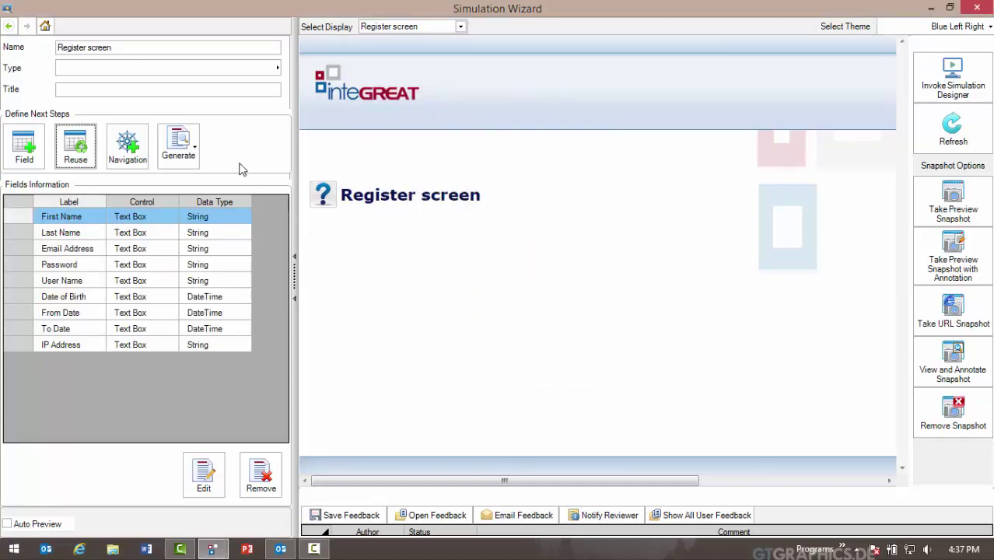
Add a new navigation operation named Submit to the Register screen
{"action": "left_click", "coordinate": [119, 143]}
{"action": "left_click", "coordinate": [480, 372]}
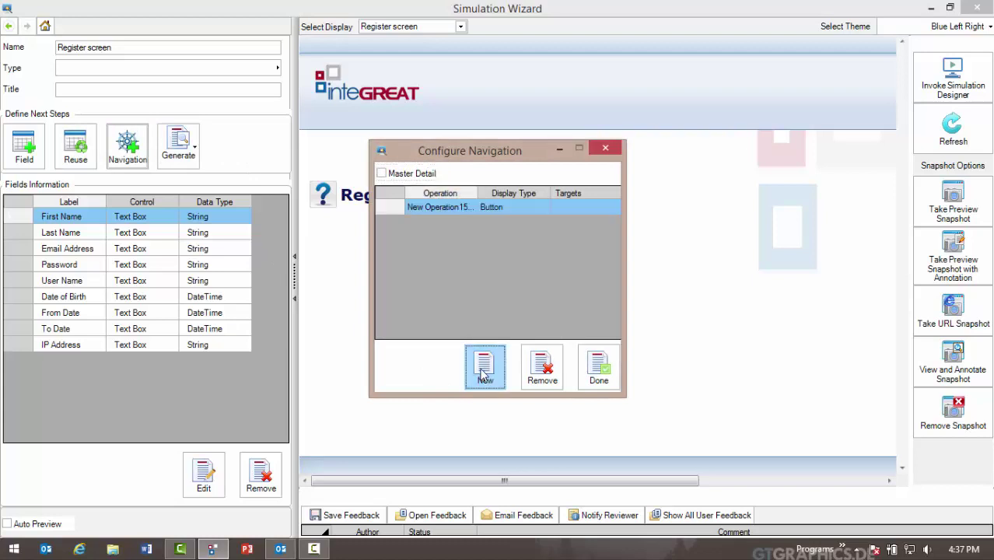
{"action": "left_click", "coordinate": [437, 208]}
{"action": "type", "text": "Submit"}
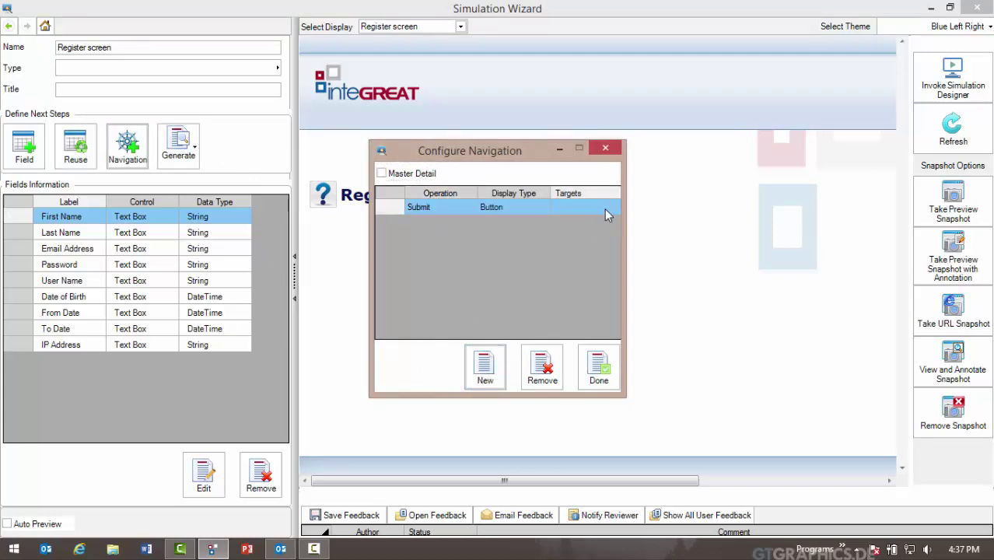
Set the Submit operation's target to Login screen and finish the navigation configuration
{"action": "left_click", "coordinate": [604, 209]}
{"action": "left_click", "coordinate": [615, 208]}
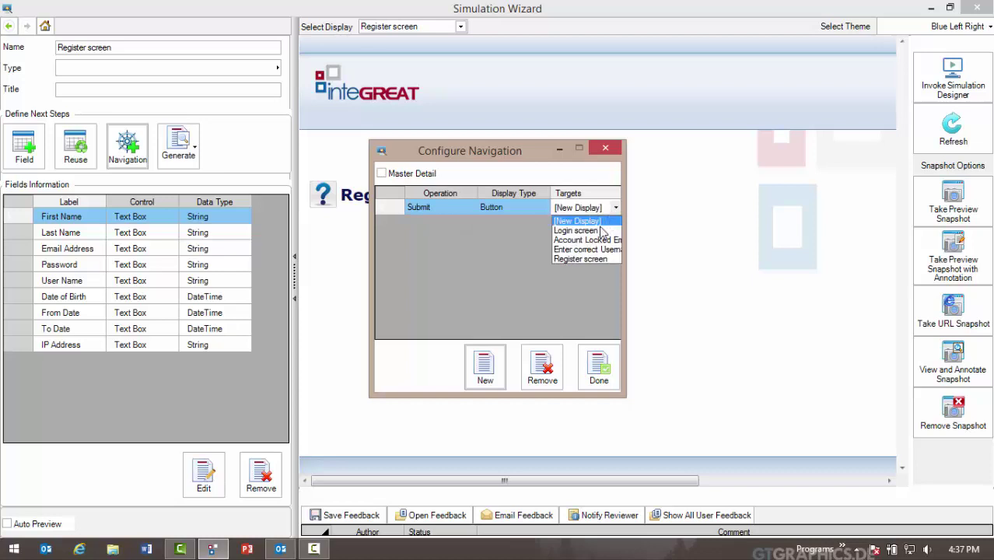
{"action": "left_click", "coordinate": [578, 223]}
{"action": "left_click", "coordinate": [611, 367]}
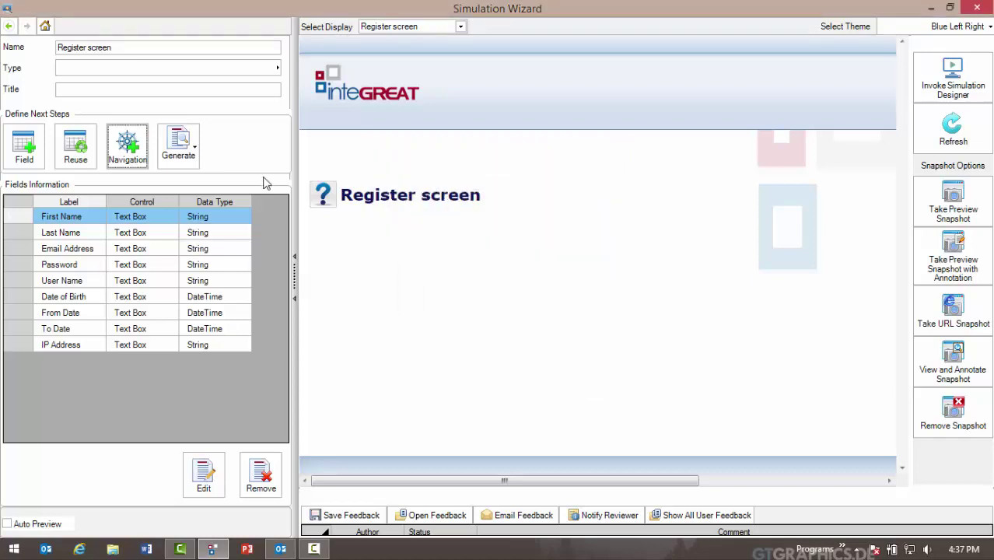
Regenerate the Register screen simulation, follow Submit to the Login screen, and take a preview snapshot of both screens
{"action": "left_click", "coordinate": [189, 150]}
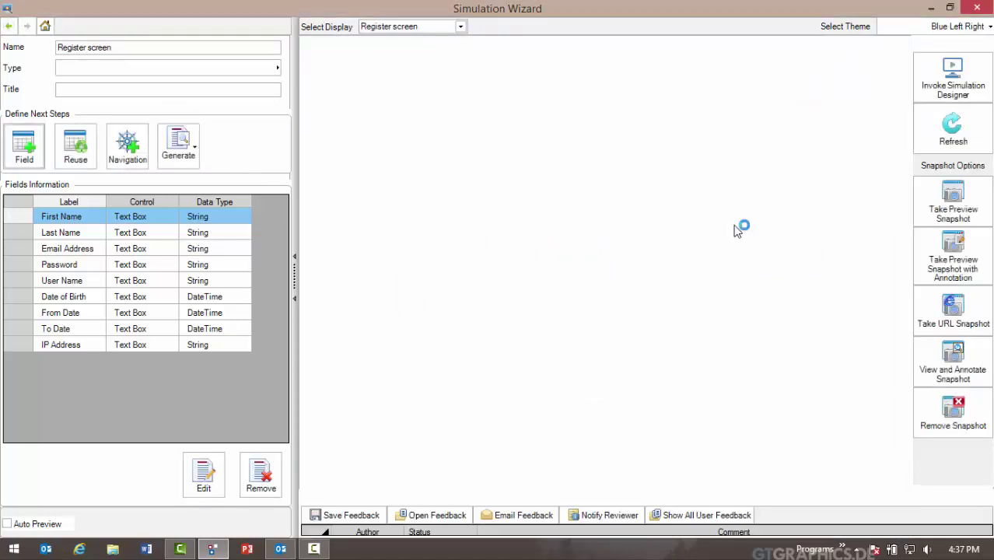
{"action": "left_click", "coordinate": [940, 212]}
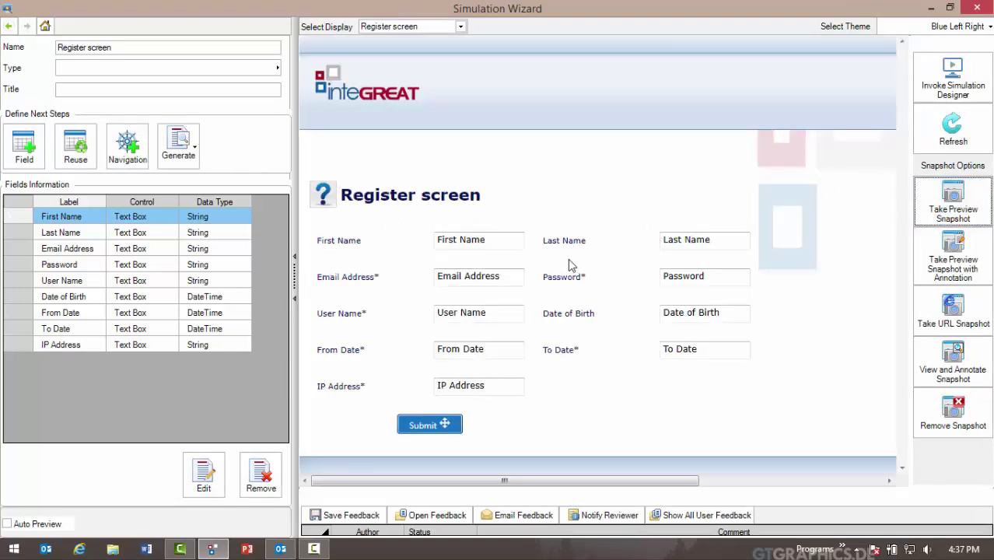
{"action": "left_click", "coordinate": [432, 425]}
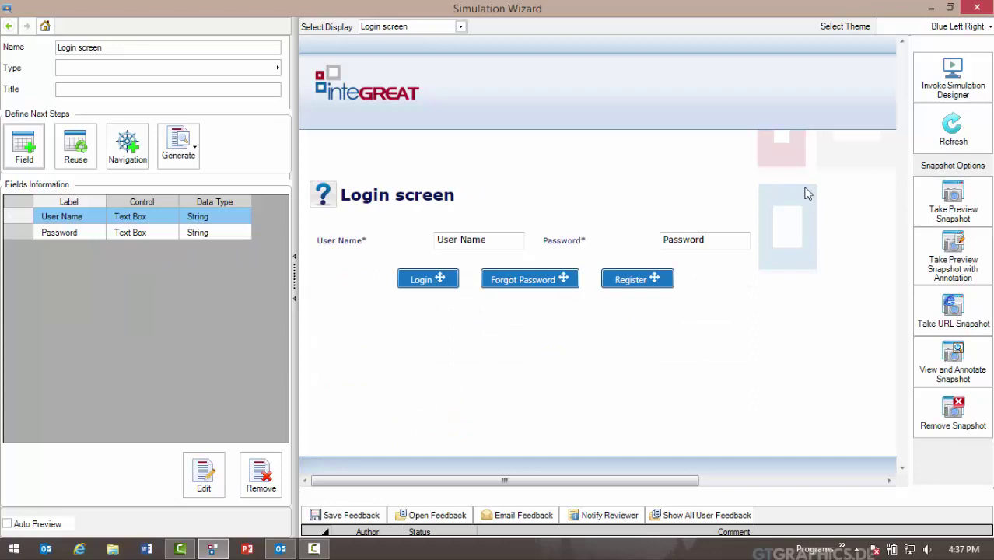
{"action": "left_click", "coordinate": [938, 198]}
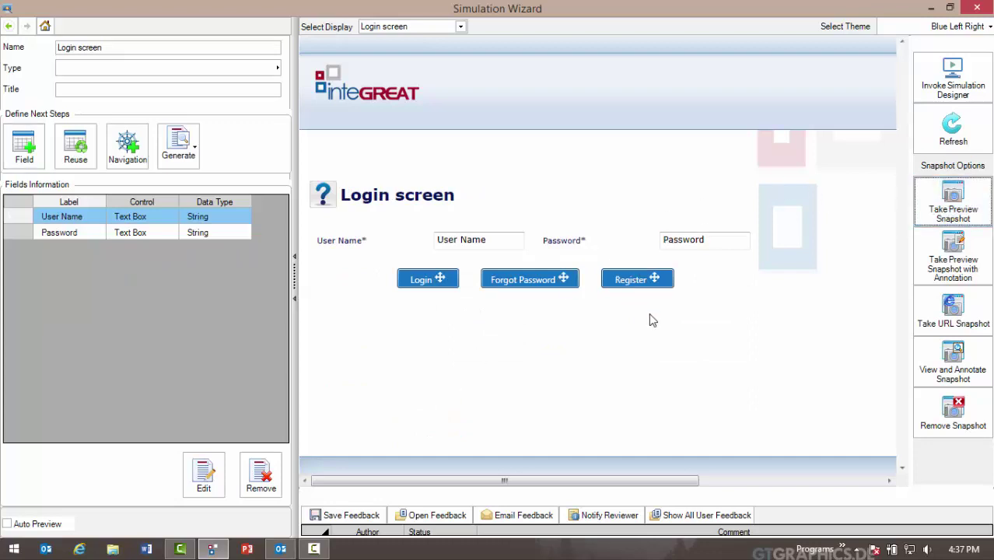
Change the display type of the Login screen's Forgot Password and Register operations to Tab and finish the navigation configuration
{"action": "left_click", "coordinate": [136, 160]}
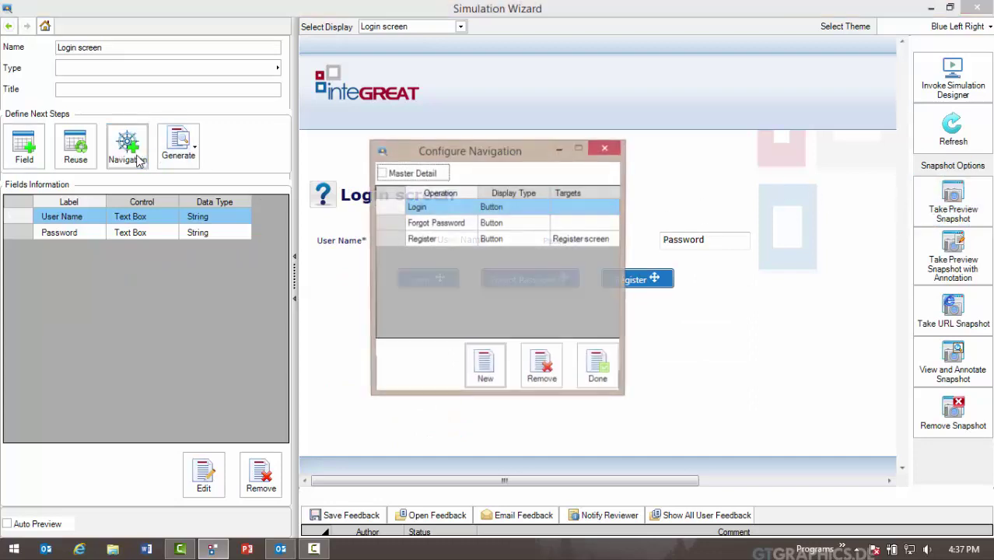
{"action": "left_click", "coordinate": [517, 225]}
{"action": "left_click", "coordinate": [529, 224]}
{"action": "left_click", "coordinate": [542, 223]}
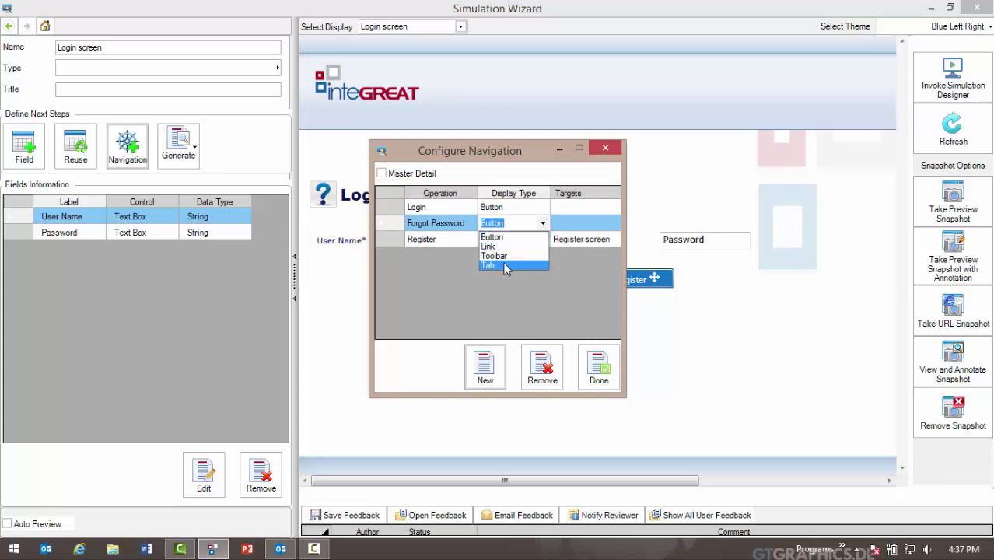
{"action": "left_click", "coordinate": [504, 266]}
{"action": "left_click", "coordinate": [531, 240]}
{"action": "left_click", "coordinate": [539, 241]}
{"action": "left_click", "coordinate": [542, 240]}
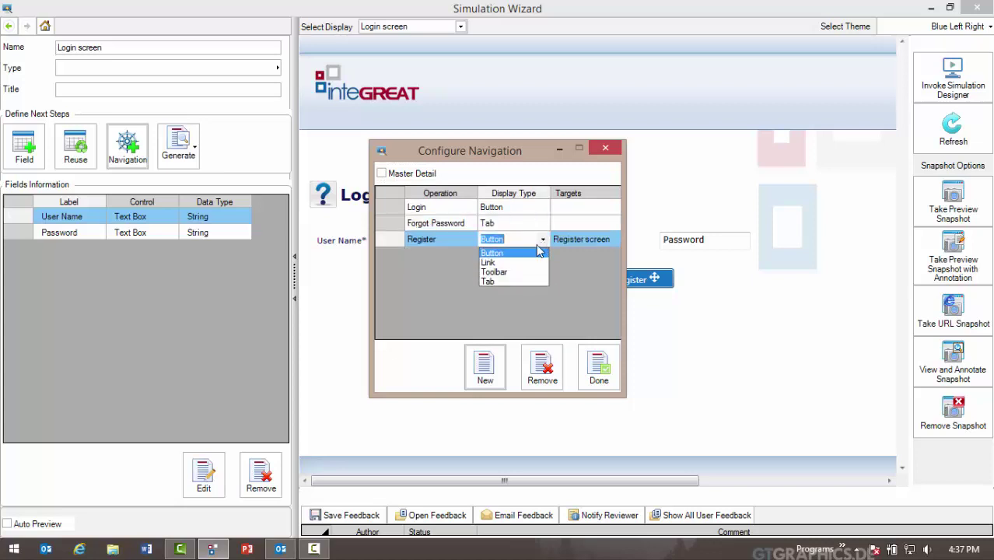
{"action": "left_click", "coordinate": [509, 280]}
{"action": "left_click", "coordinate": [599, 367]}
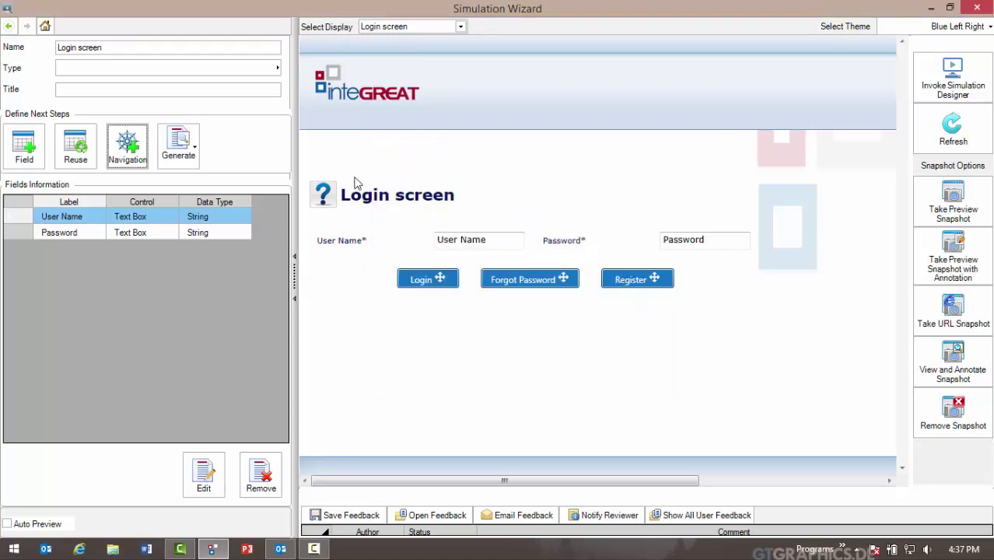
Regenerate the Login screen simulation with the tabbed layout and take a preview snapshot of it
{"action": "left_click", "coordinate": [194, 146]}
{"action": "left_click", "coordinate": [222, 186]}
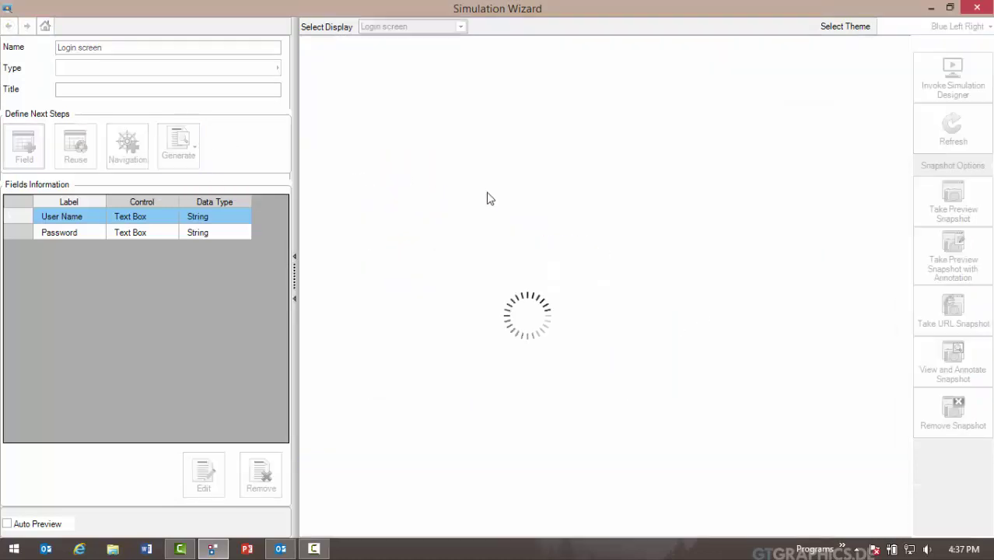
{"action": "left_click", "coordinate": [937, 202]}
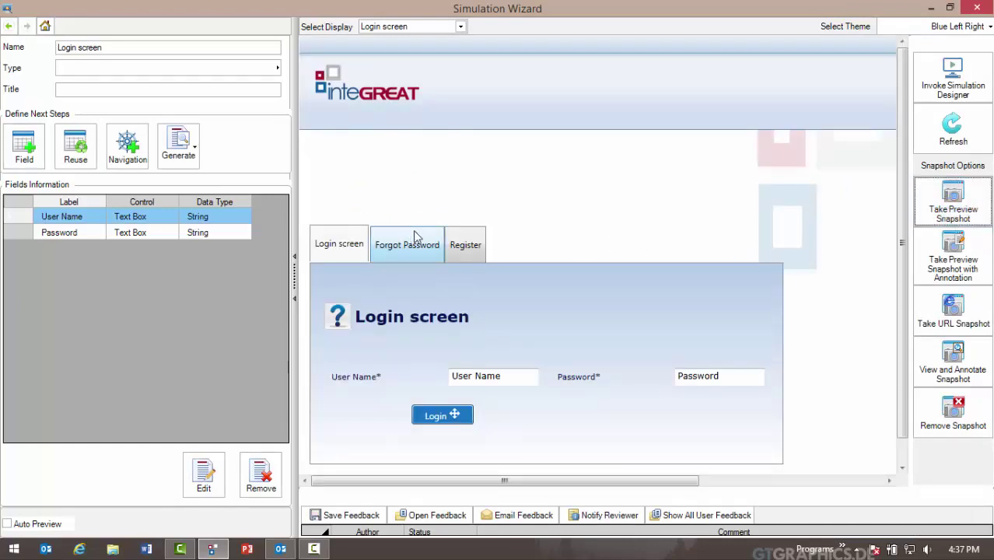
Examine the Register tab's fields and layout in the Login screen simulation
{"action": "left_click", "coordinate": [459, 238]}
{"action": "scroll", "coordinate": [458, 235], "scroll_direction": "down", "scroll_amount": 4}
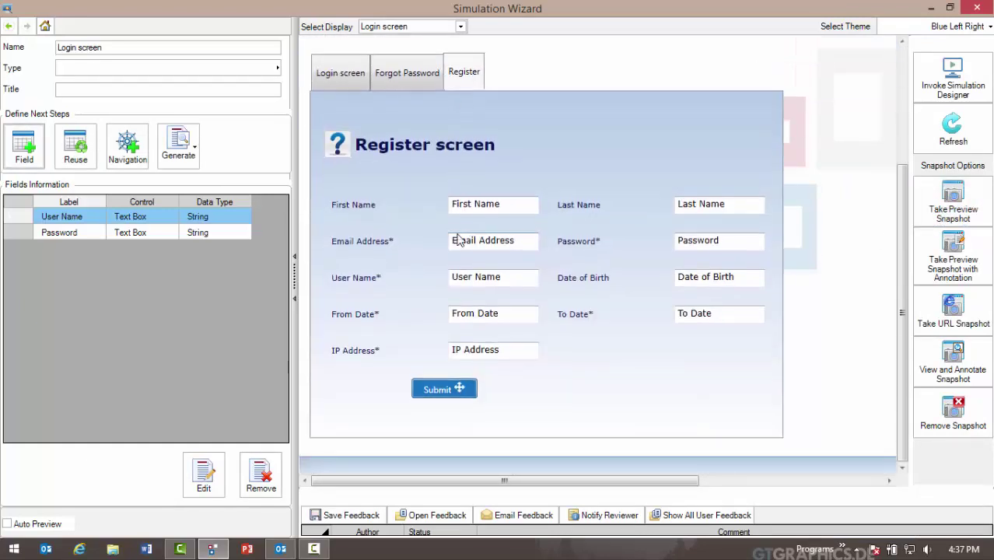
{"action": "scroll", "coordinate": [459, 238], "scroll_direction": "up", "scroll_amount": 2}
{"action": "scroll", "coordinate": [459, 240], "scroll_direction": "up", "scroll_amount": 3}
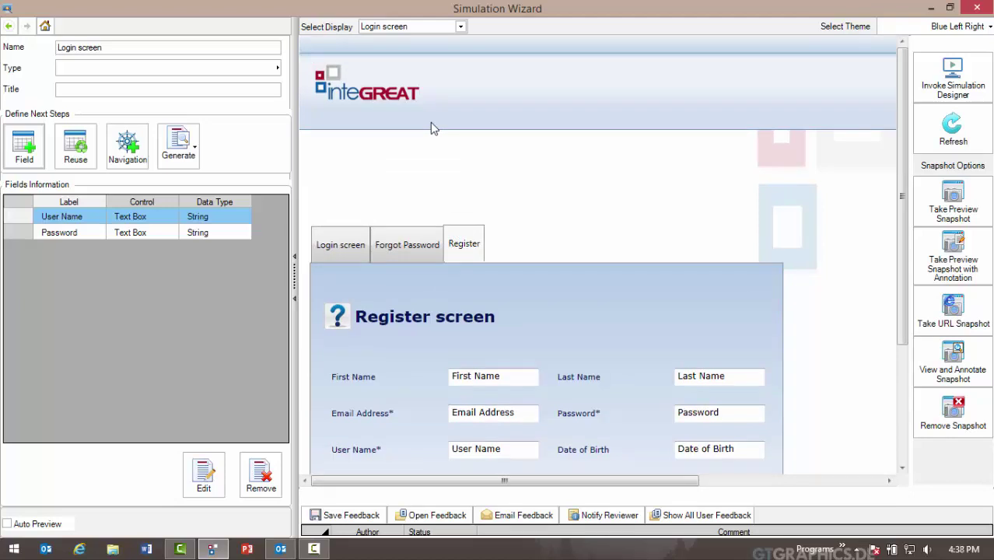
{"action": "scroll", "coordinate": [434, 128], "scroll_direction": "down", "scroll_amount": 3}
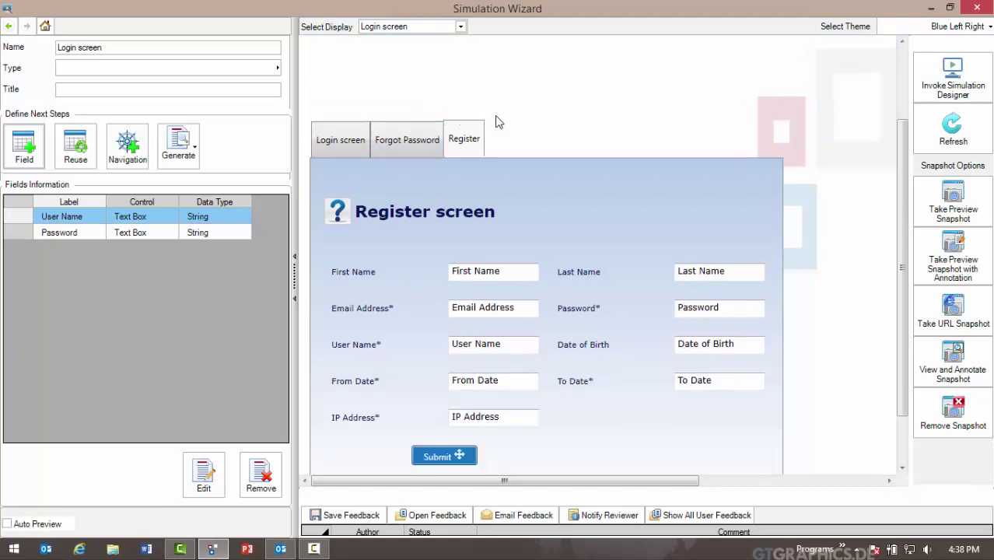
{"action": "scroll", "coordinate": [497, 121], "scroll_direction": "up", "scroll_amount": 3}
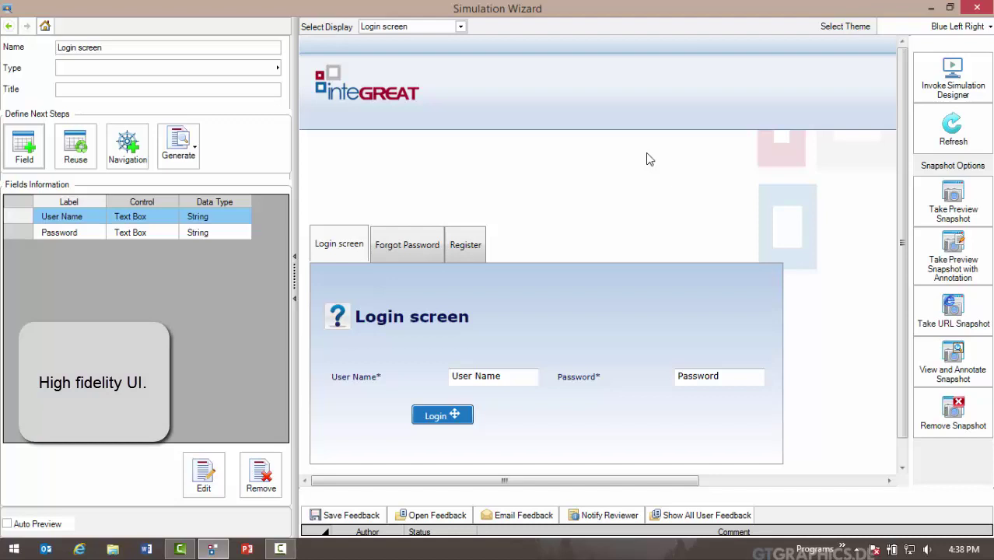
Invoke the Simulation Designer for the Login screen and open the Registerscreen page in it
{"action": "left_click", "coordinate": [954, 93]}
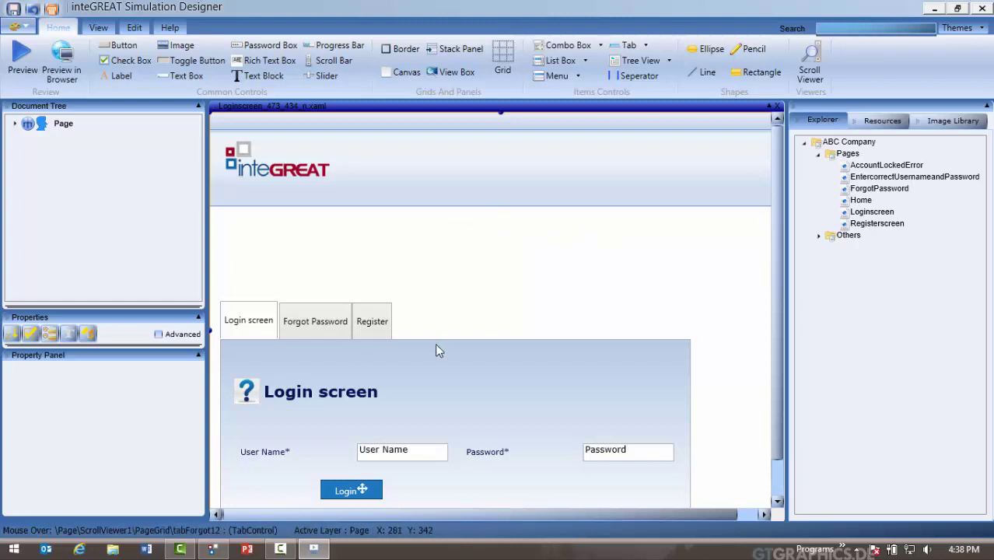
{"action": "scroll", "coordinate": [436, 347], "scroll_direction": "down", "scroll_amount": 1}
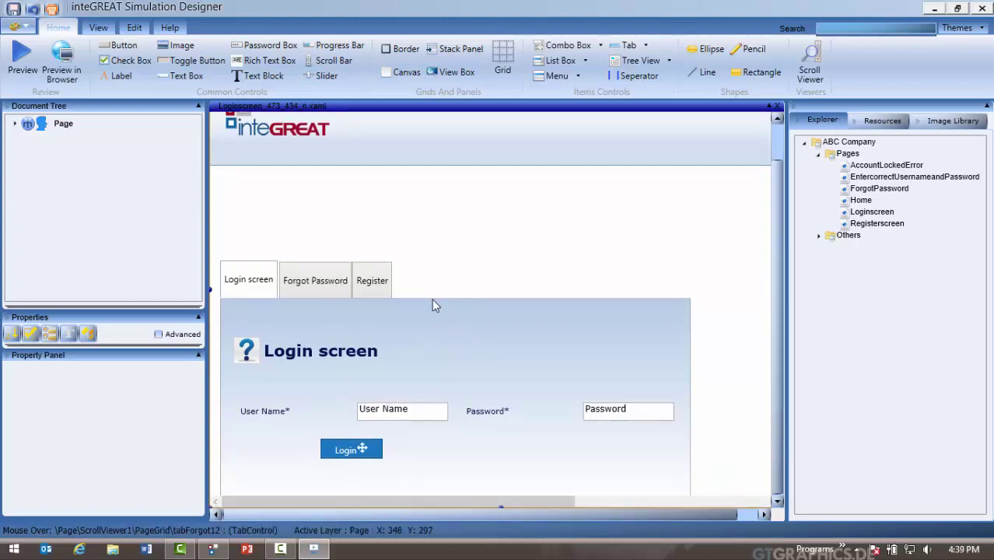
{"action": "double_click", "coordinate": [863, 224]}
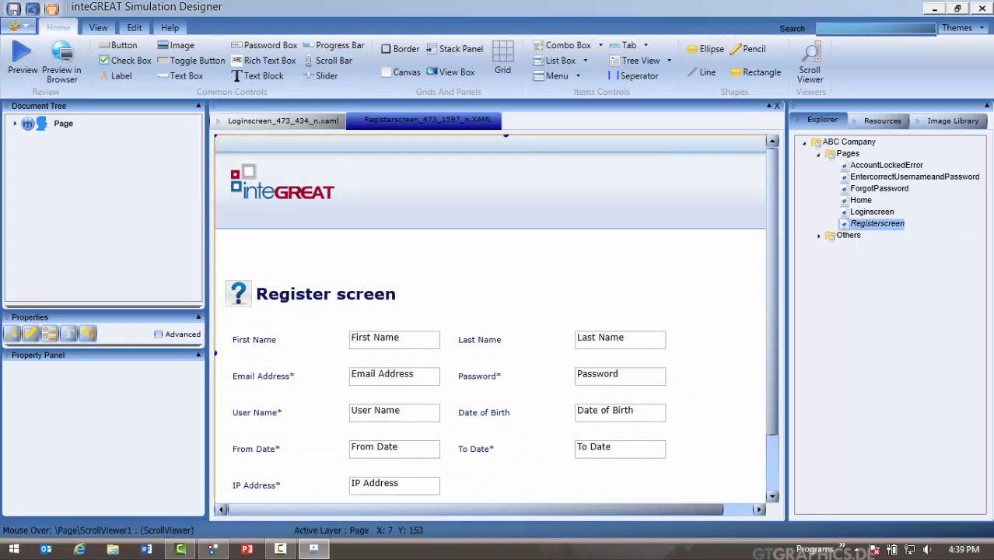
Create a new document named New Page from the Empty_Canvas drawing template
{"action": "left_click", "coordinate": [28, 30]}
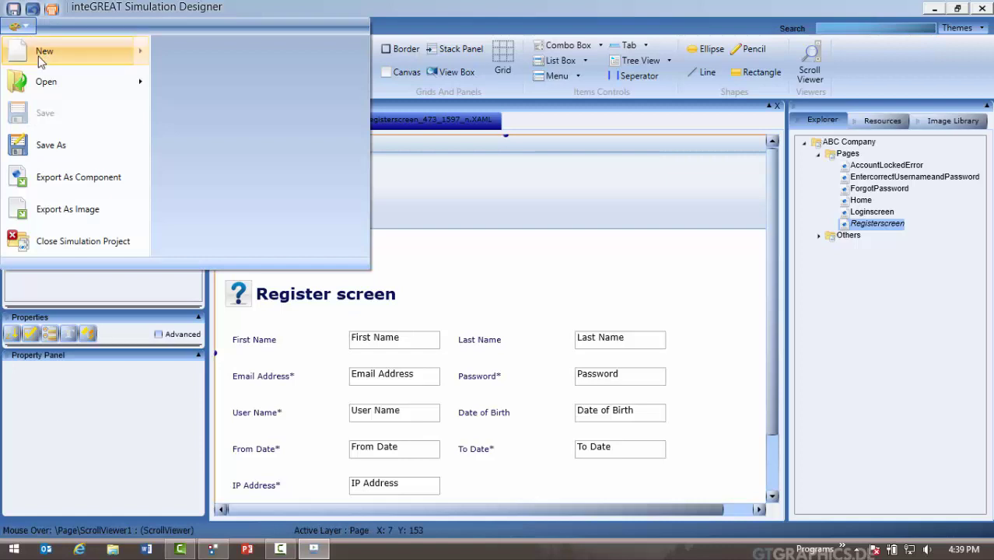
{"action": "mouse_move", "coordinate": [94, 57]}
{"action": "left_click", "coordinate": [239, 64]}
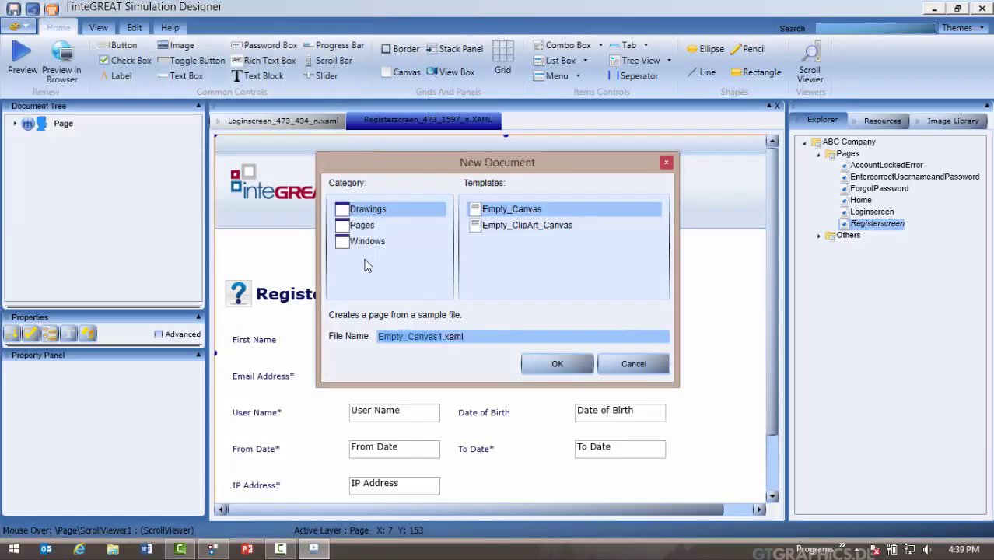
{"action": "type", "text": "New"}
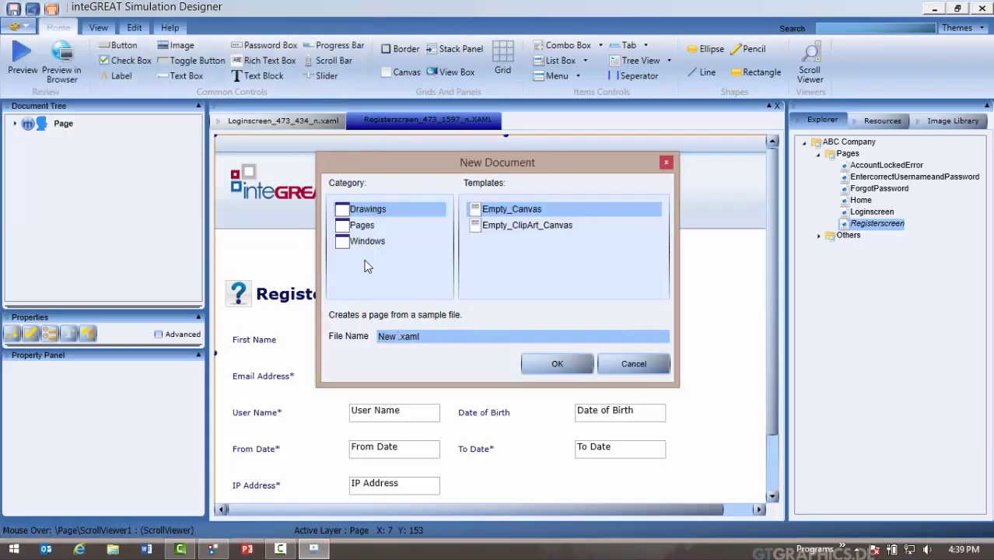
{"action": "type", "text": " Page"}
{"action": "key", "text": "Return"}
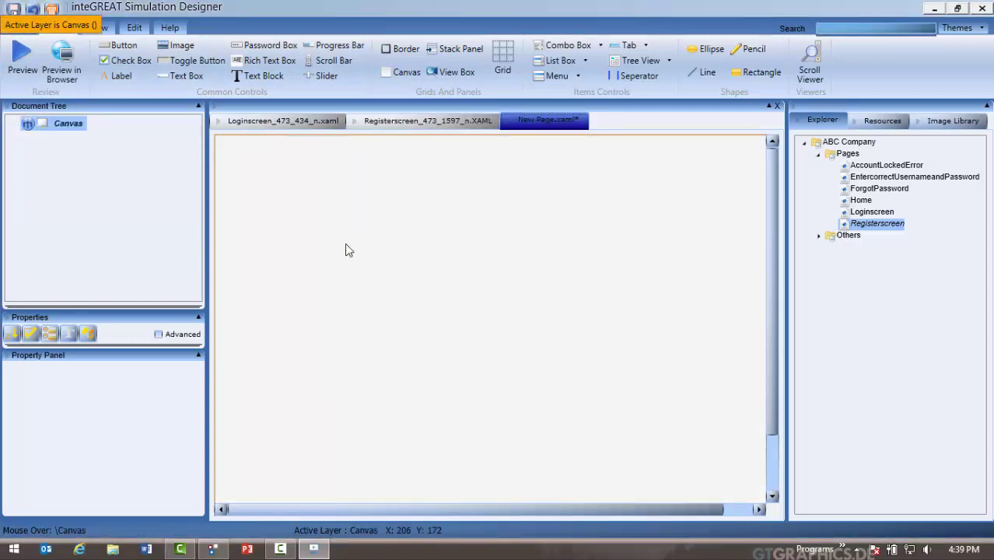
Draw a button in the lower half of the New Page canvas and a wide rich text box below it
{"action": "left_click", "coordinate": [121, 45]}
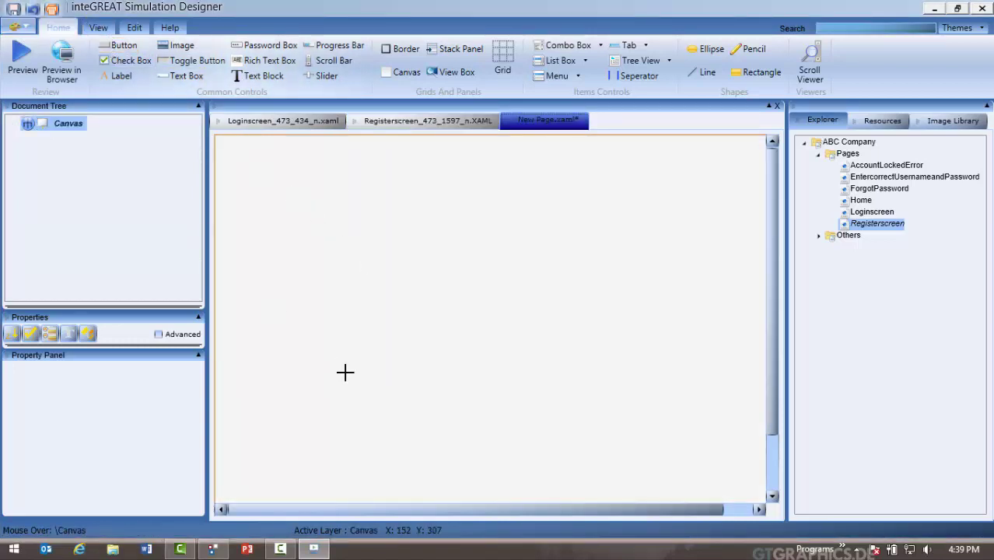
{"action": "left_click_drag", "start_coordinate": [345, 372], "coordinate": [441, 405]}
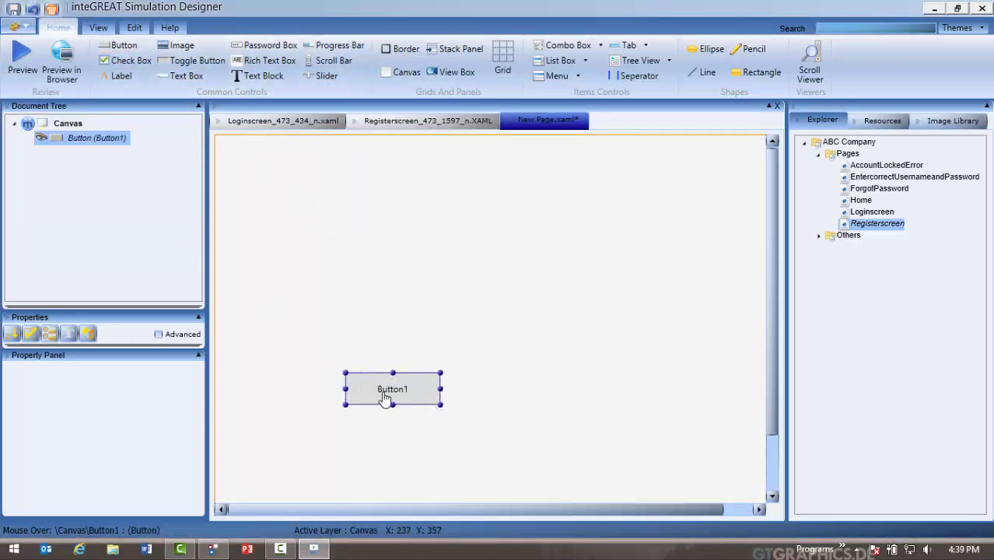
{"action": "left_click", "coordinate": [277, 59]}
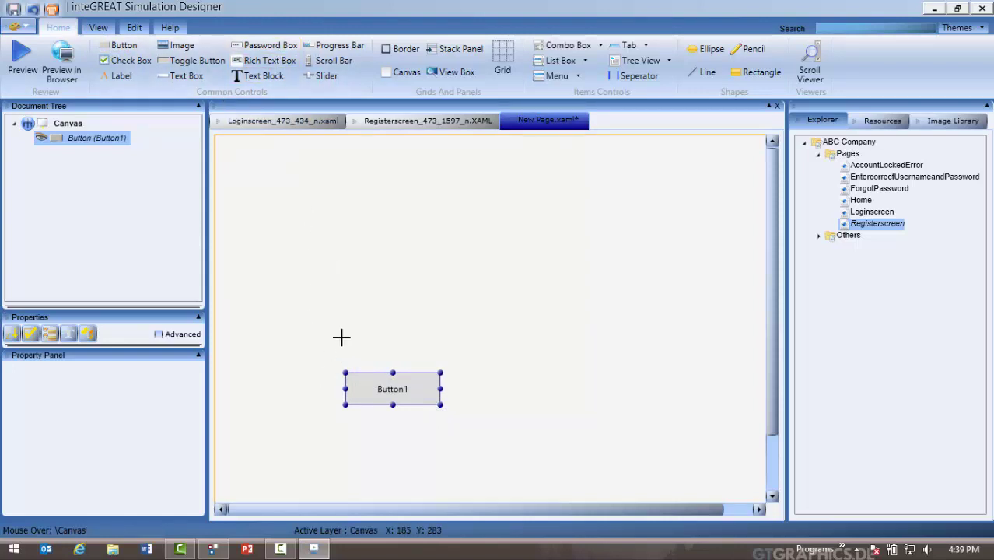
{"action": "mouse_move", "coordinate": [243, 424]}
{"action": "left_mouse_down"}
{"action": "mouse_move", "coordinate": [355, 462]}
{"action": "mouse_move", "coordinate": [674, 496]}
{"action": "left_mouse_up"}
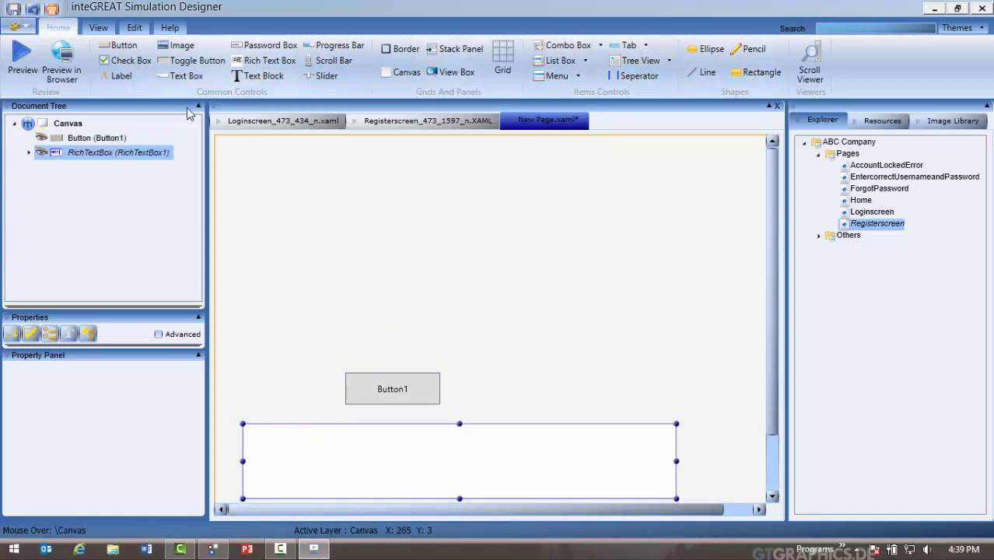
{"action": "left_click", "coordinate": [749, 49]}
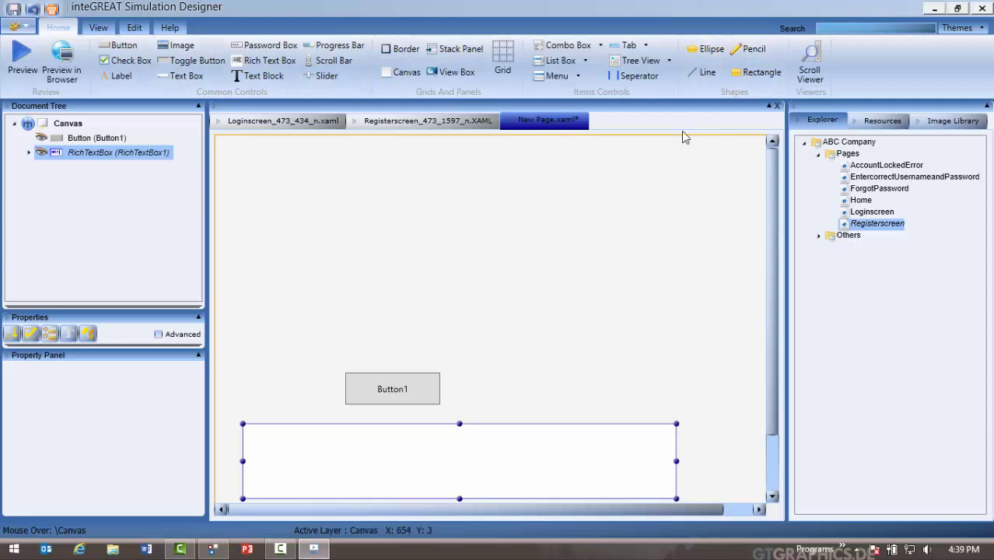
Add the MusicPlayer and StatusBar iPhone resources to the canvas, placing them side by side above the button
{"action": "left_click", "coordinate": [868, 122]}
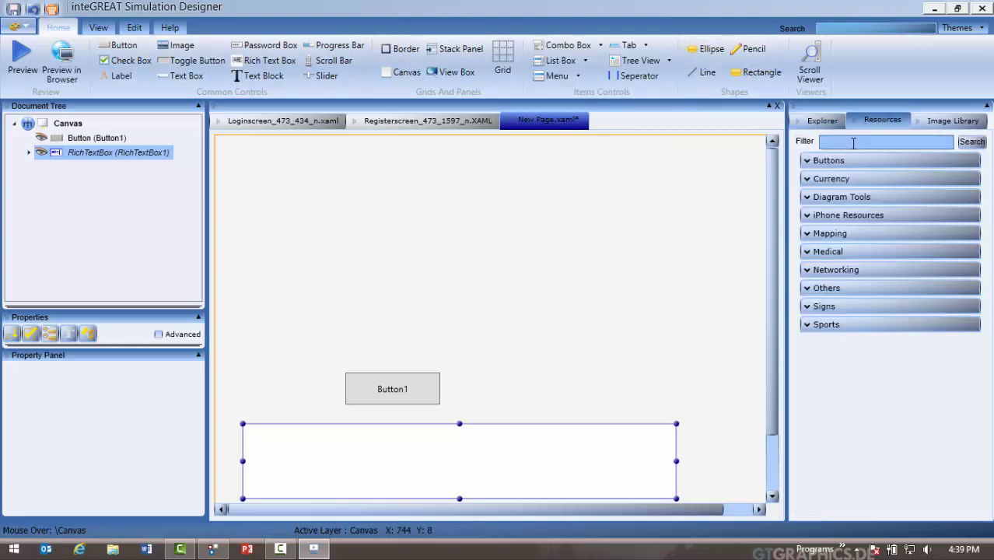
{"action": "left_click", "coordinate": [811, 217]}
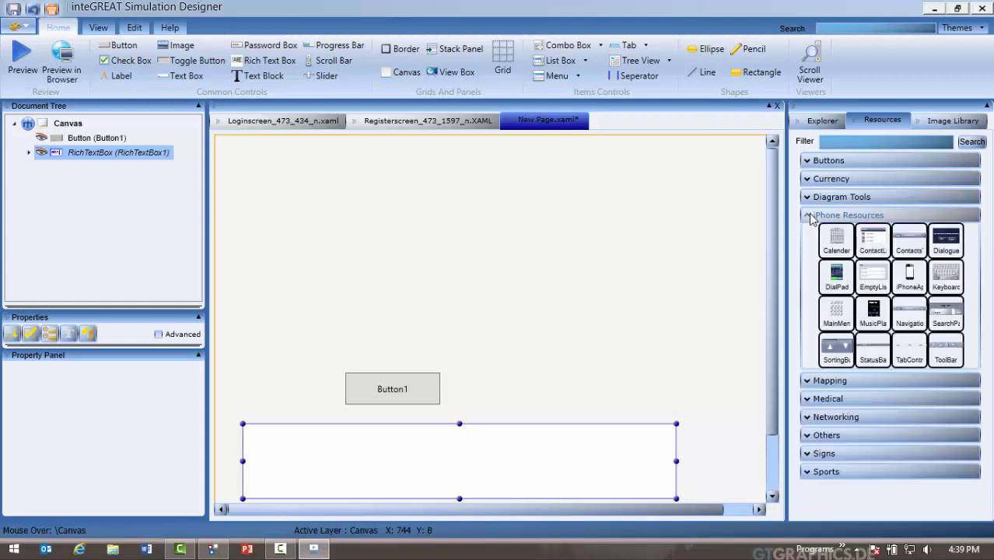
{"action": "left_click_drag", "start_coordinate": [873, 313], "coordinate": [549, 273]}
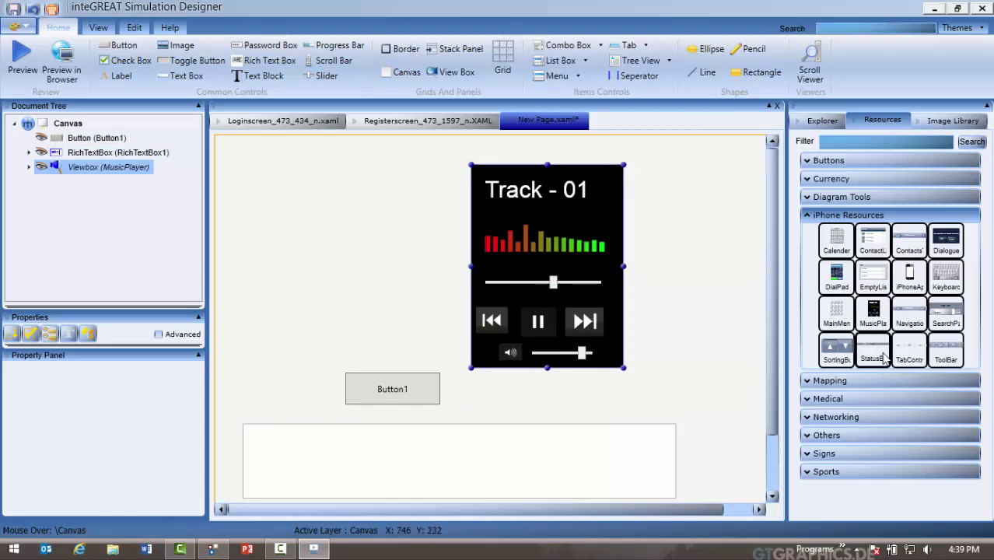
{"action": "left_click_drag", "start_coordinate": [910, 349], "coordinate": [347, 221]}
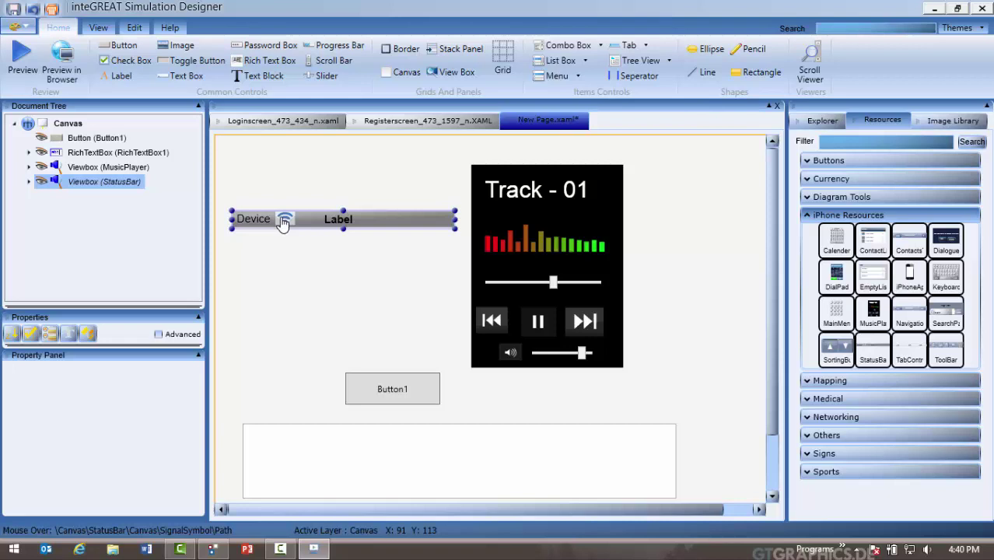
Close the Simulation Designer and Simulation Wizard, and select the Register, Register screen and Submit shapes in the Login Use Case flow
{"action": "left_click", "coordinate": [983, 9]}
{"action": "left_click", "coordinate": [497, 310]}
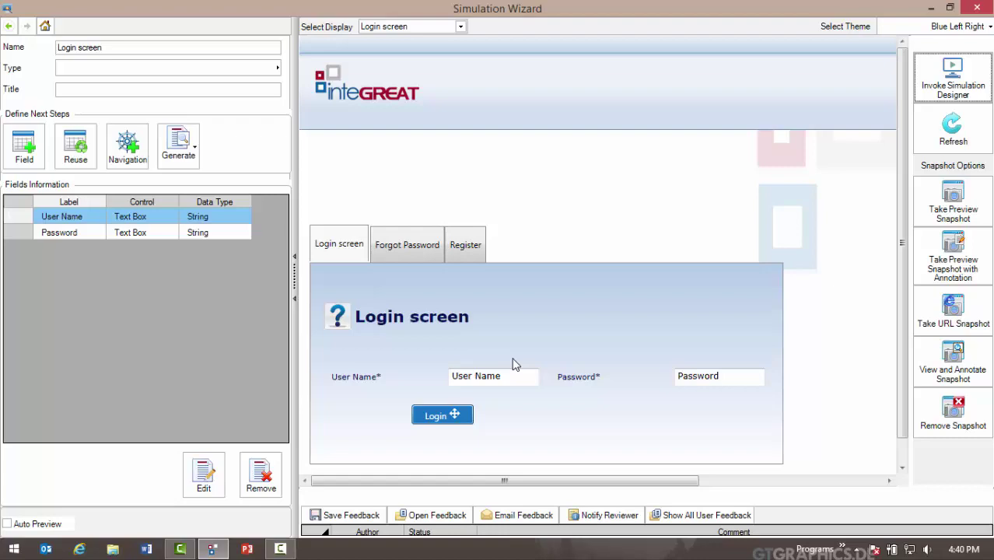
{"action": "left_click", "coordinate": [979, 9]}
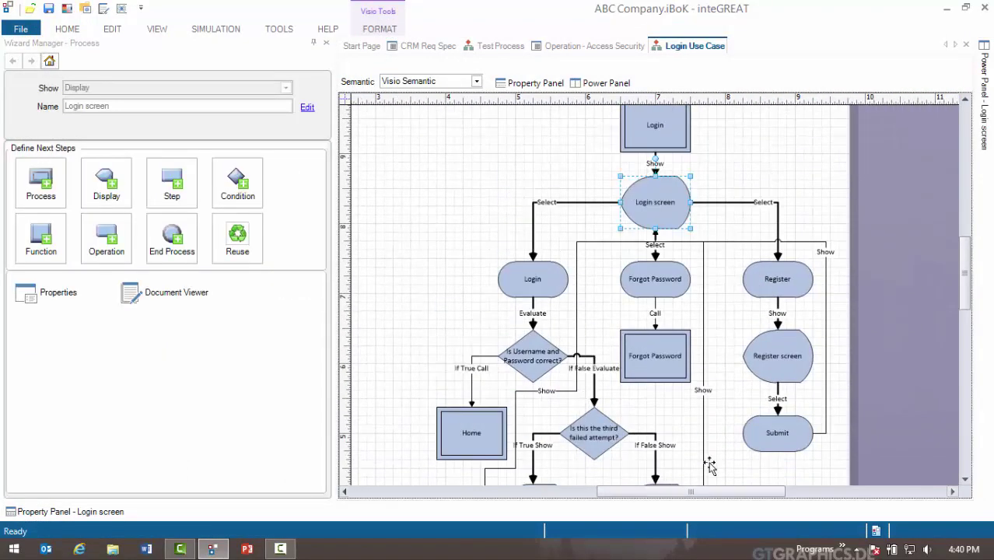
{"action": "left_click_drag", "start_coordinate": [828, 465], "coordinate": [717, 210]}
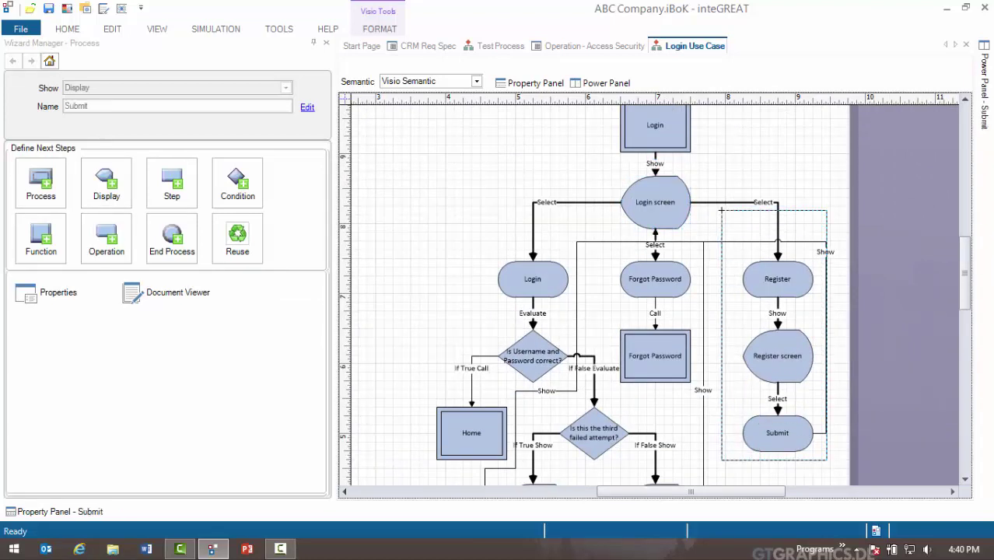
Fill the selected Register, Register screen and Submit shapes with the orange theme color
{"action": "left_click", "coordinate": [231, 31]}
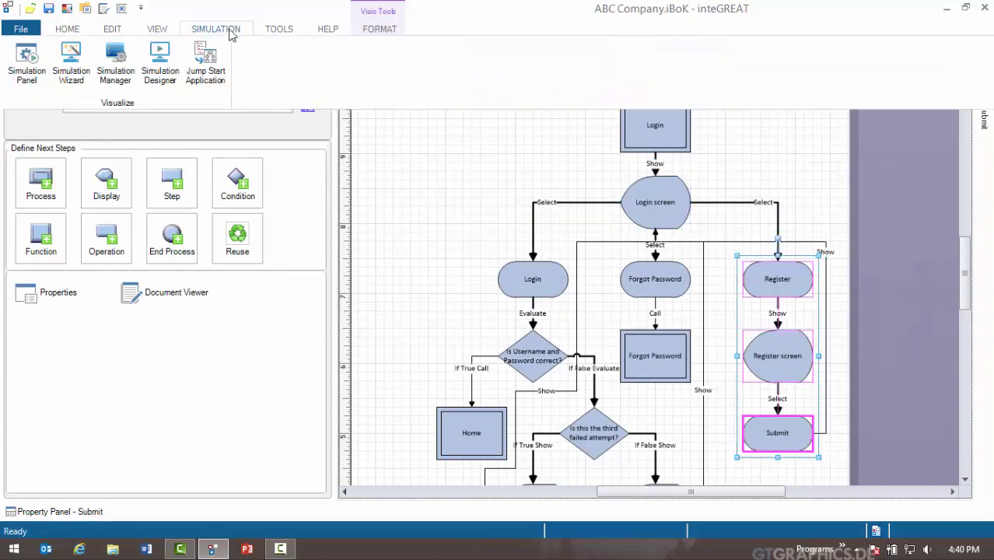
{"action": "left_click", "coordinate": [373, 32]}
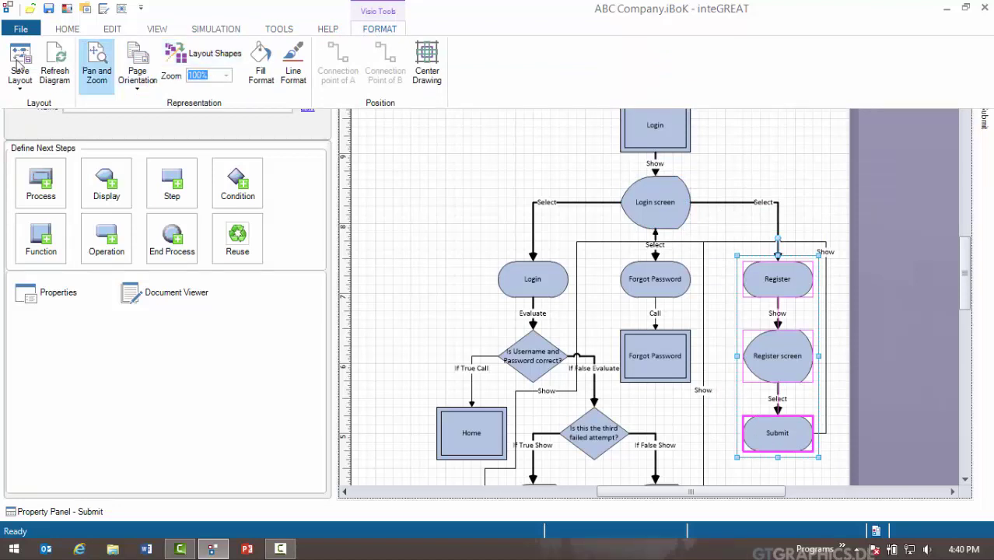
{"action": "left_click", "coordinate": [262, 67]}
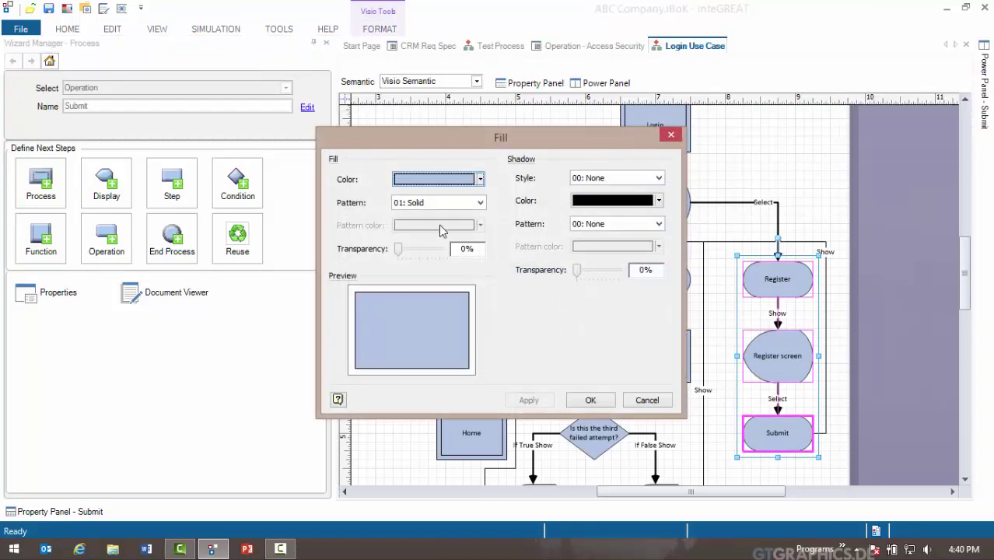
{"action": "left_click", "coordinate": [446, 187]}
{"action": "left_click", "coordinate": [511, 226]}
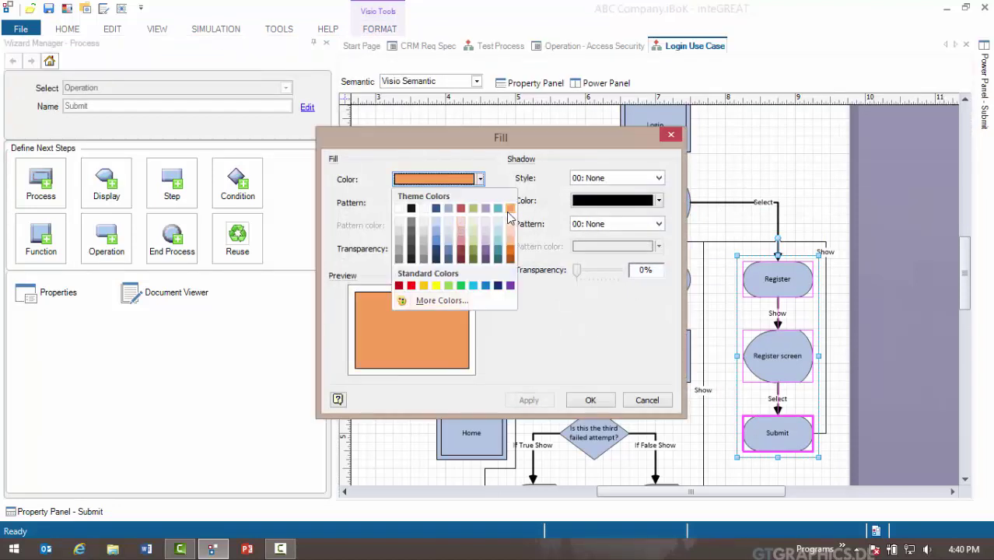
{"action": "left_click", "coordinate": [590, 400]}
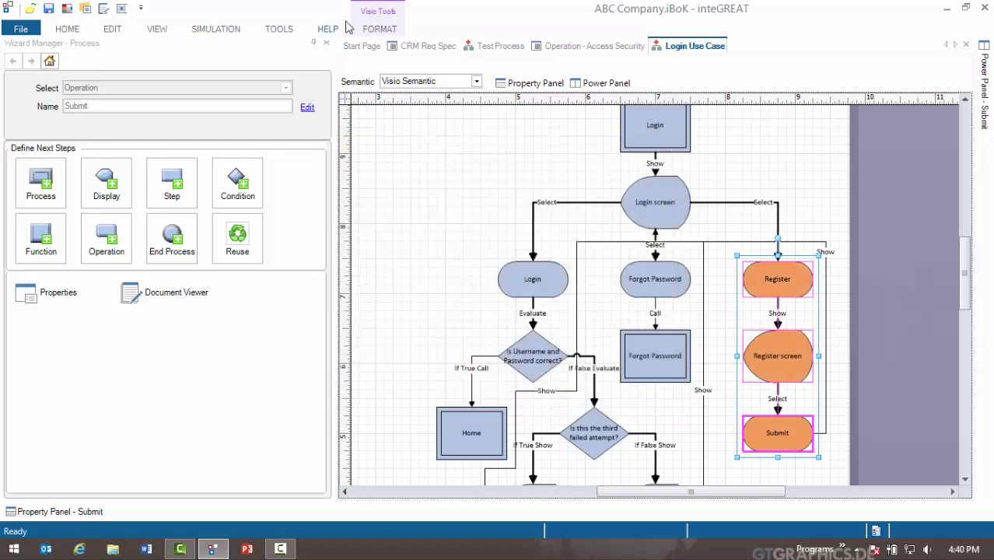
Open the Document Viewer for the Login Use Case, maximize it, and generate the Detailed Use case Document for Login
{"action": "left_click", "coordinate": [377, 30]}
{"action": "left_click", "coordinate": [676, 198]}
{"action": "left_click", "coordinate": [193, 302]}
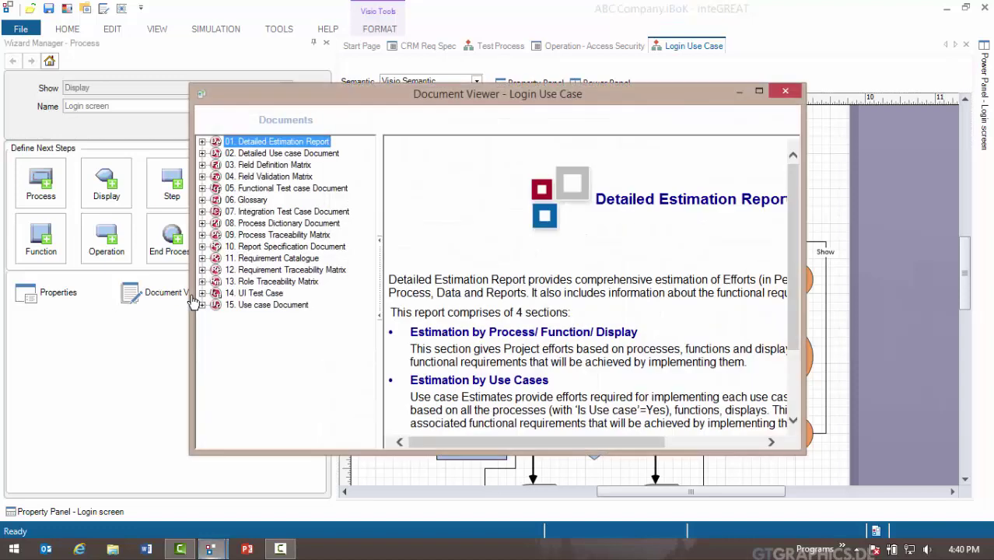
{"action": "left_click", "coordinate": [205, 155]}
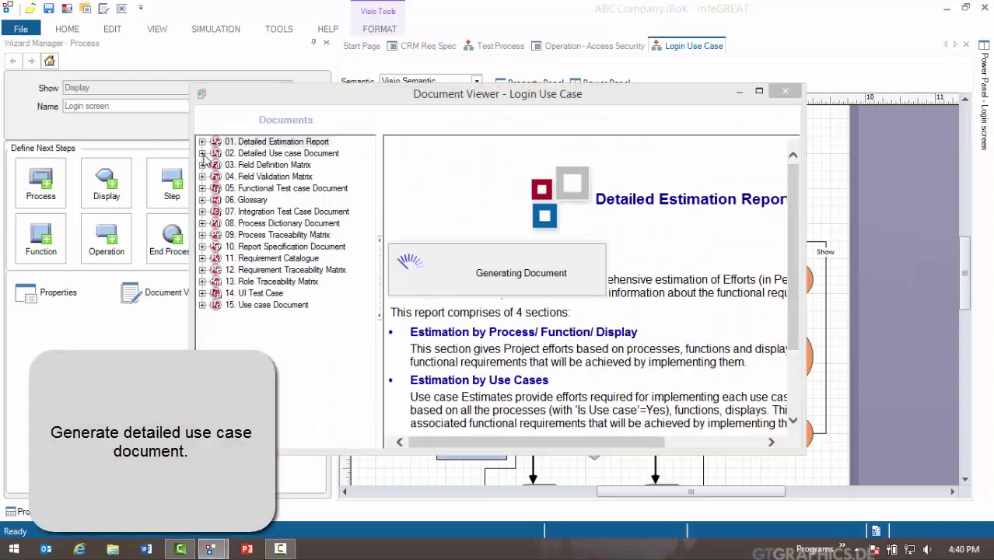
{"action": "double_click", "coordinate": [297, 99]}
{"action": "left_click", "coordinate": [276, 167]}
Review the document's description, requirements and flow of events, highlight the Register alternative flow, and examine the process flow diagram
{"action": "scroll", "coordinate": [268, 247], "scroll_direction": "down", "scroll_amount": 7}
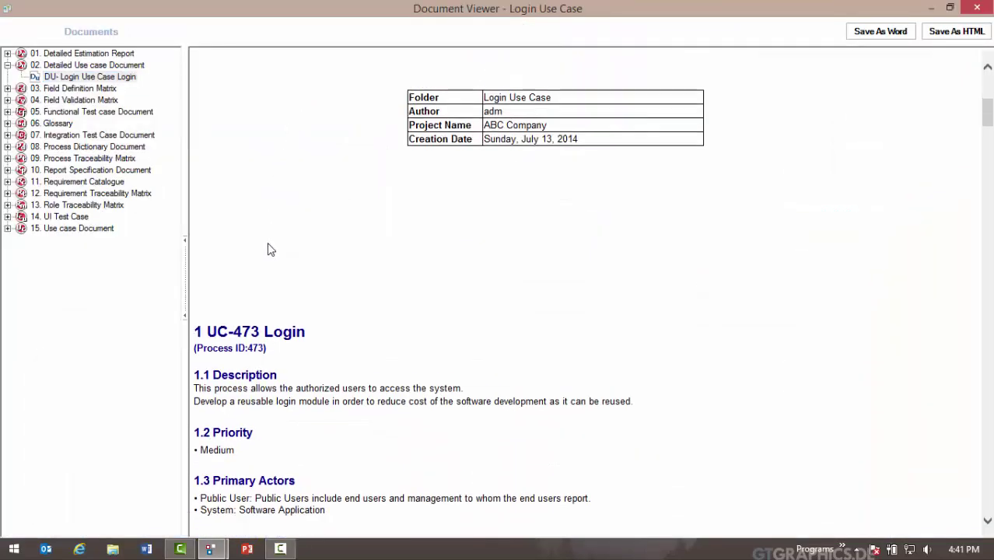
{"action": "scroll", "coordinate": [269, 246], "scroll_direction": "down", "scroll_amount": 12}
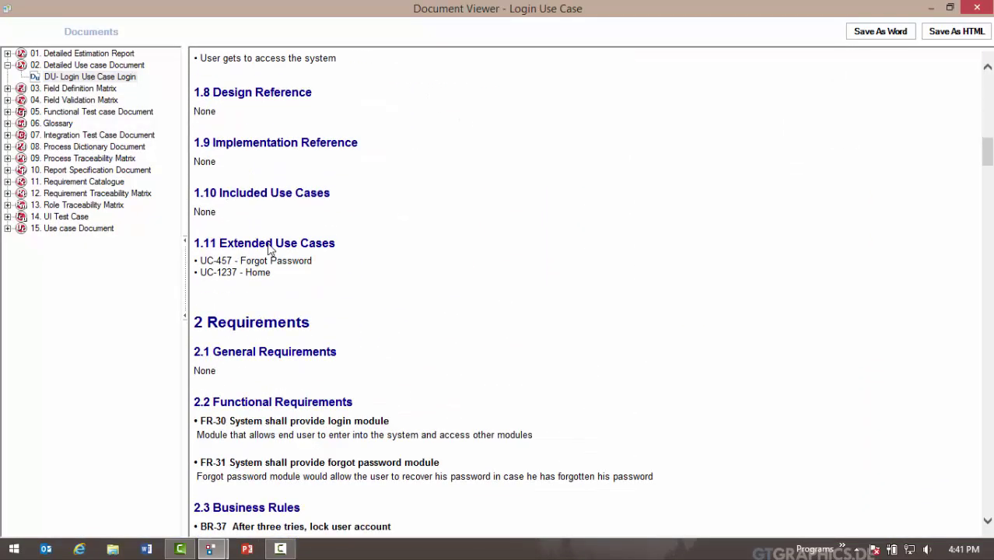
{"action": "scroll", "coordinate": [270, 246], "scroll_direction": "down", "scroll_amount": 12}
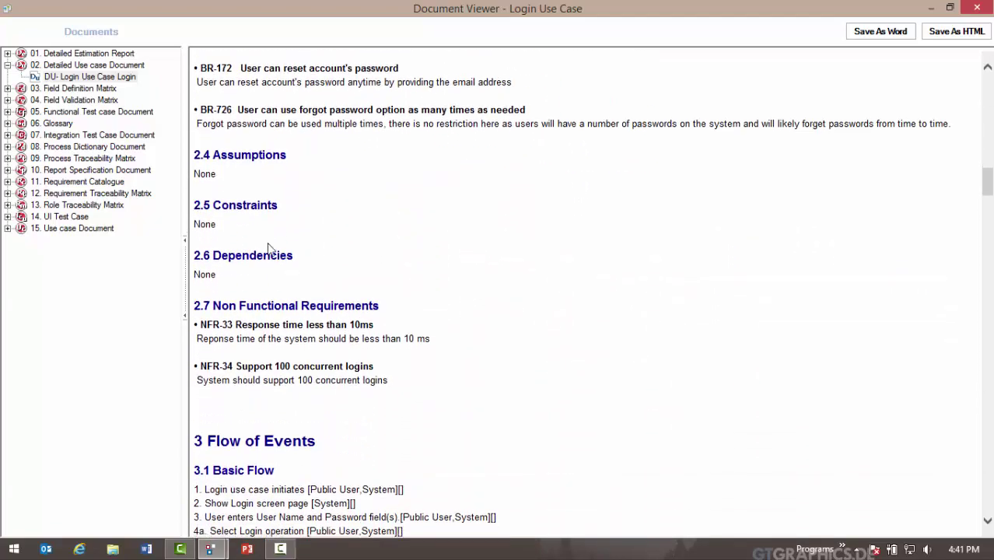
{"action": "scroll", "coordinate": [269, 247], "scroll_direction": "down", "scroll_amount": 12}
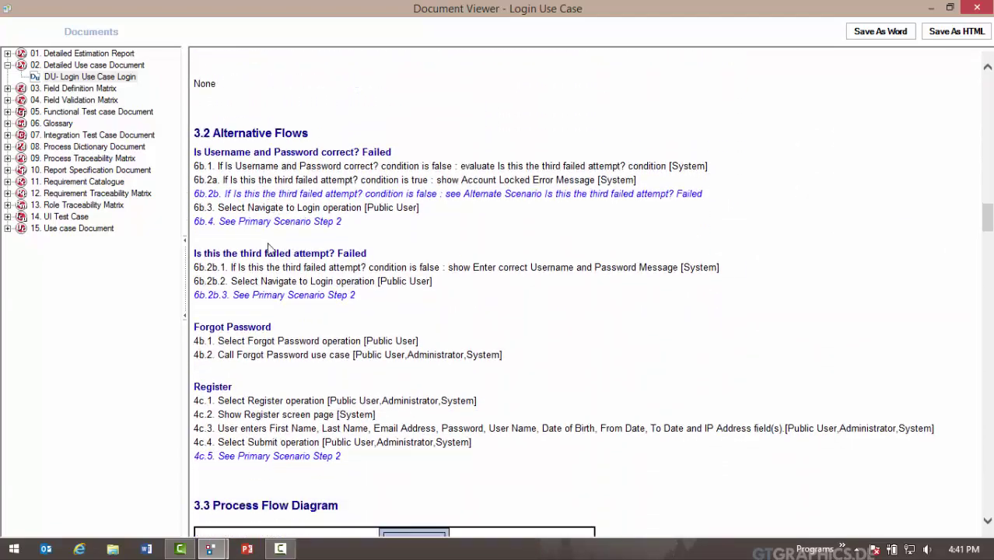
{"action": "left_click_drag", "start_coordinate": [347, 393], "coordinate": [197, 330]}
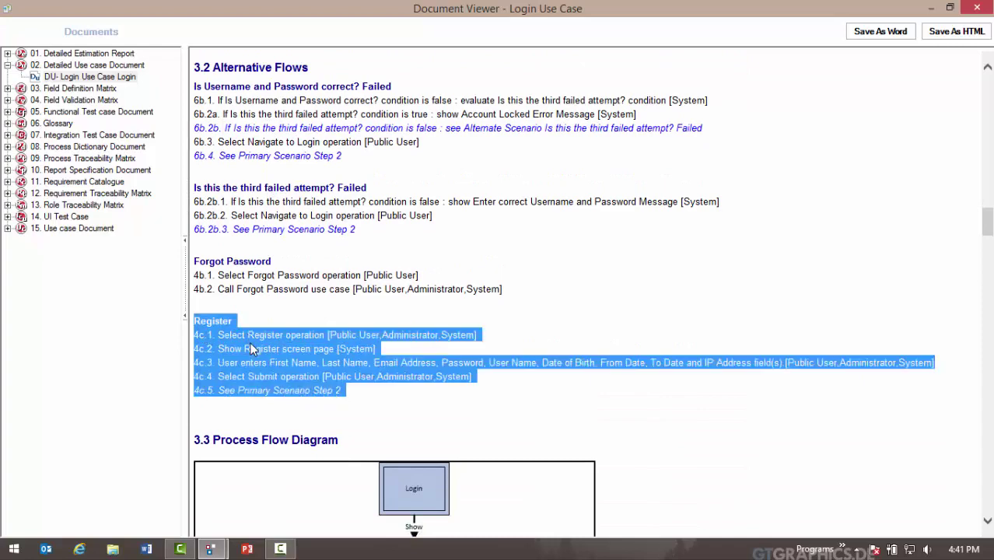
{"action": "scroll", "coordinate": [251, 348], "scroll_direction": "down", "scroll_amount": 5}
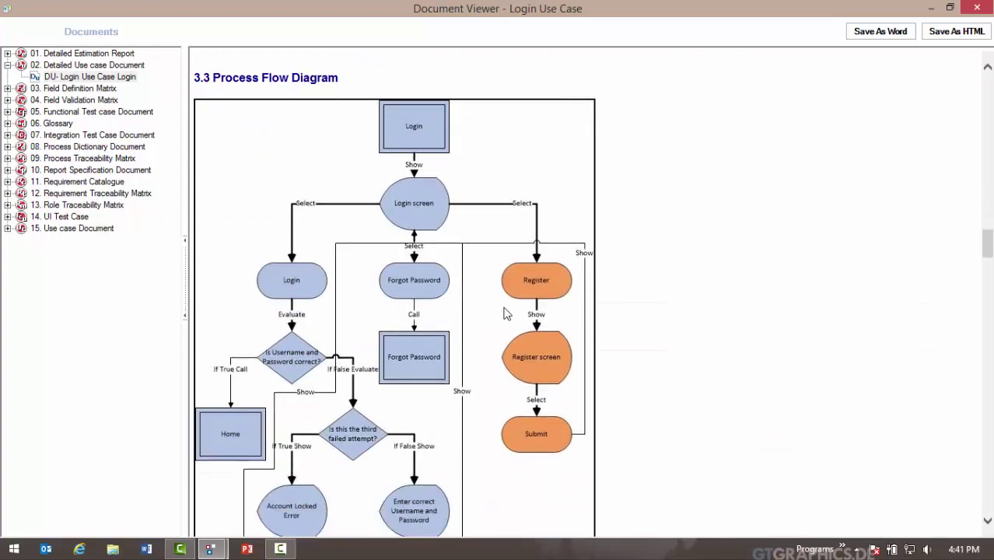
Highlight the Register lines 16 to 20 in the Appendix A narrative and review the Login and Register screens in Appendix B
{"action": "scroll", "coordinate": [515, 416], "scroll_direction": "down", "scroll_amount": 10}
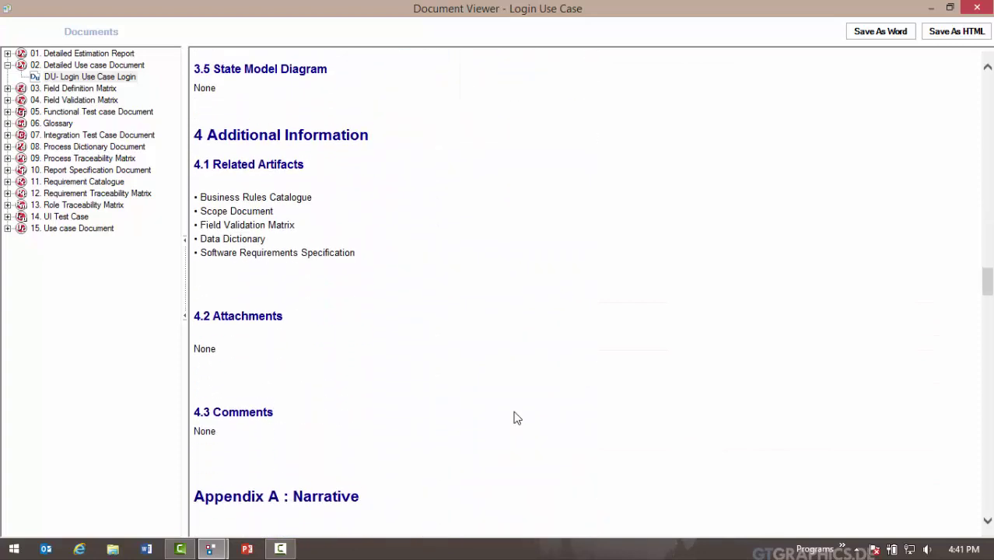
{"action": "scroll", "coordinate": [515, 417], "scroll_direction": "down", "scroll_amount": 5}
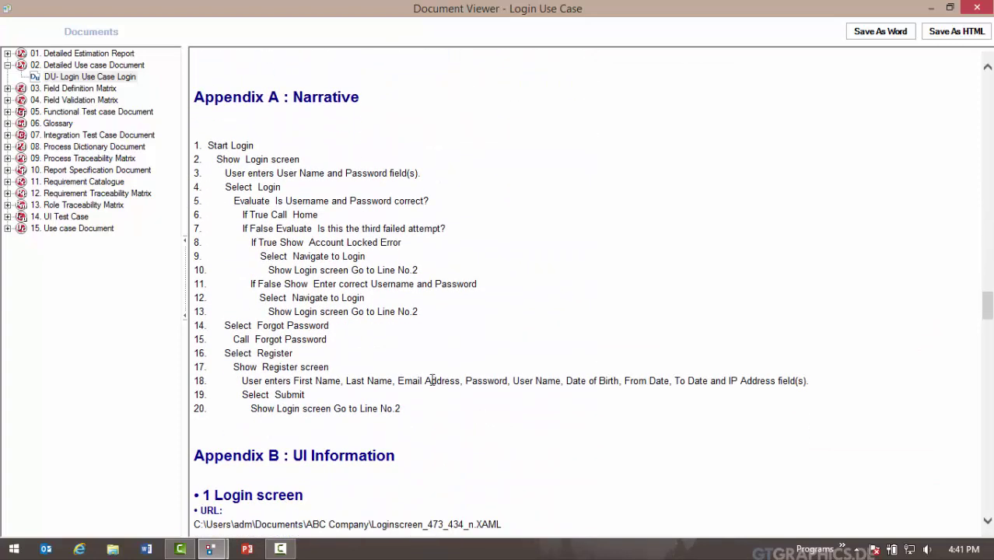
{"action": "left_click_drag", "start_coordinate": [413, 412], "coordinate": [229, 357]}
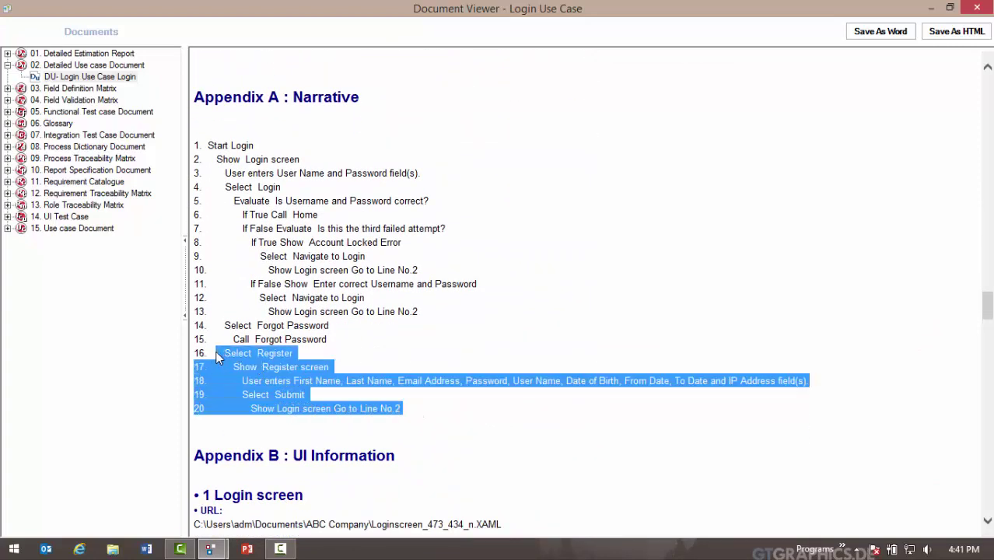
{"action": "scroll", "coordinate": [219, 357], "scroll_direction": "down", "scroll_amount": 9}
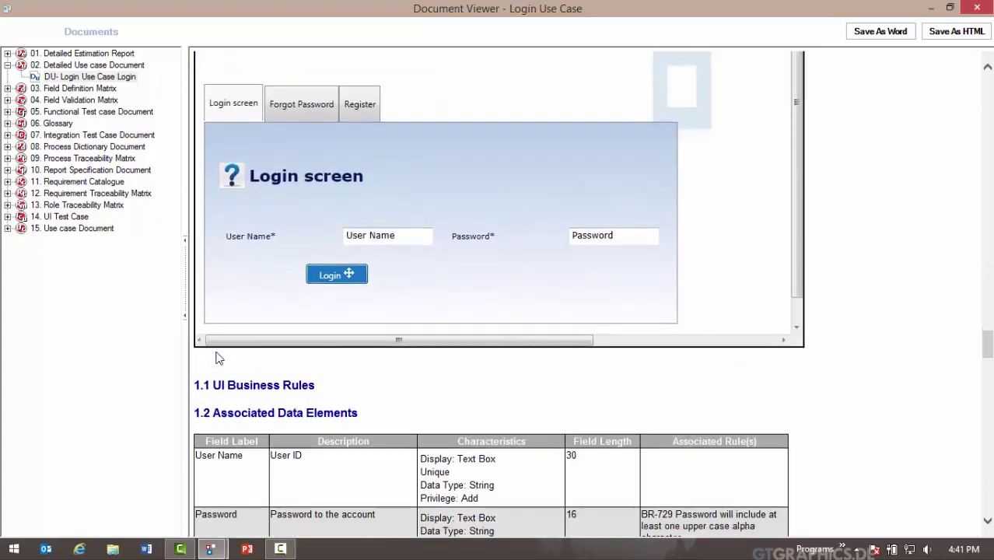
{"action": "scroll", "coordinate": [219, 357], "scroll_direction": "down", "scroll_amount": 10}
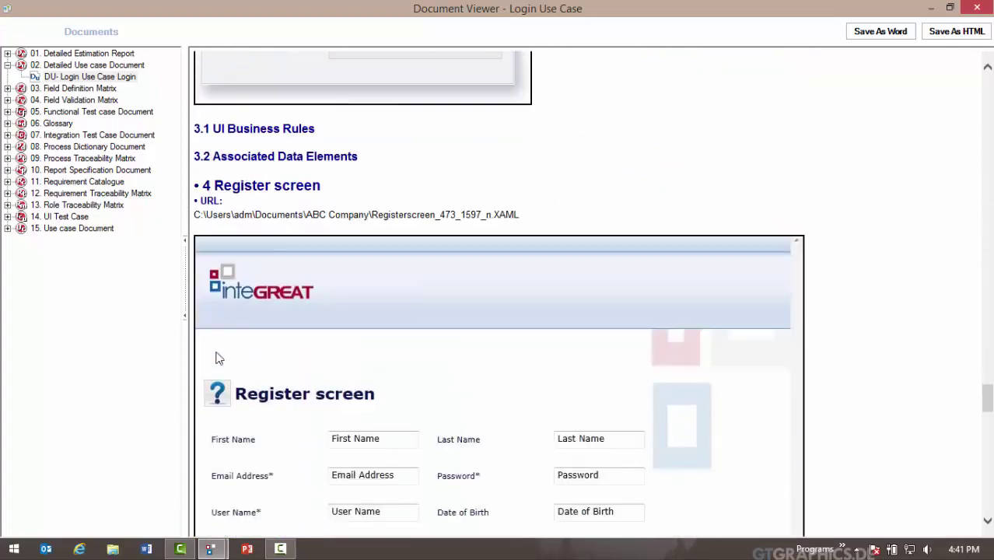
{"action": "scroll", "coordinate": [219, 357], "scroll_direction": "down", "scroll_amount": 7}
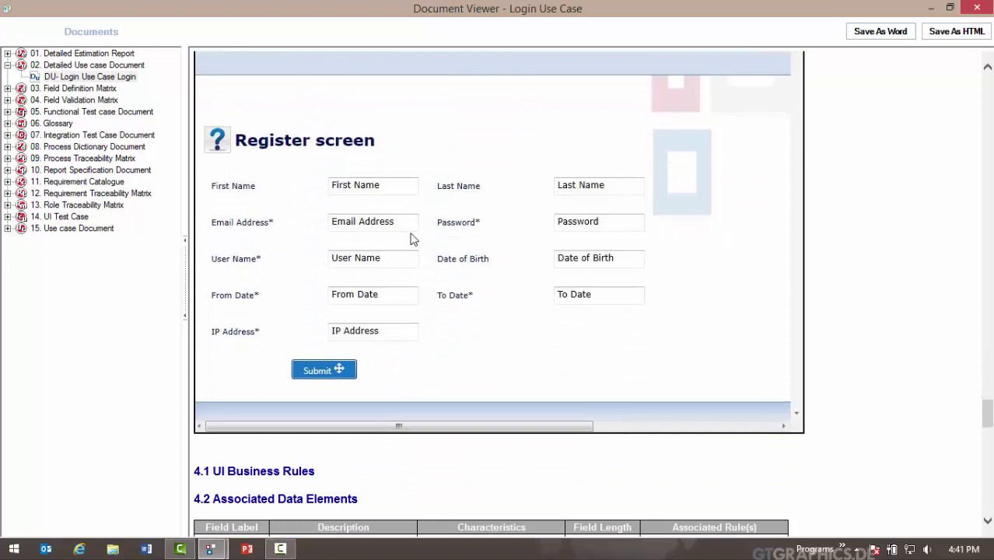
Generate the Functional Test case Document for the Login Use Case, review its scenarios through To Verify Register operation, and close the viewer
{"action": "left_click", "coordinate": [11, 112]}
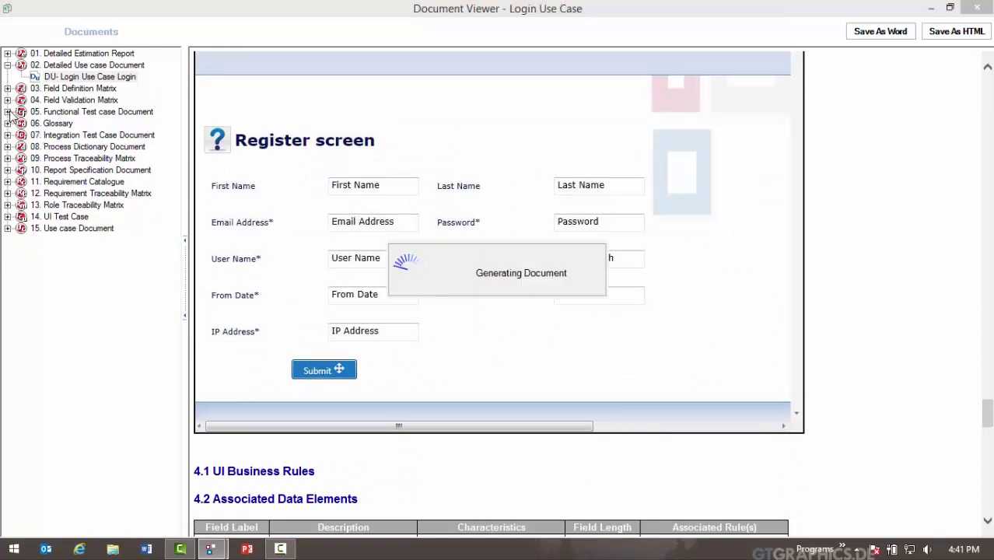
{"action": "left_click", "coordinate": [67, 127]}
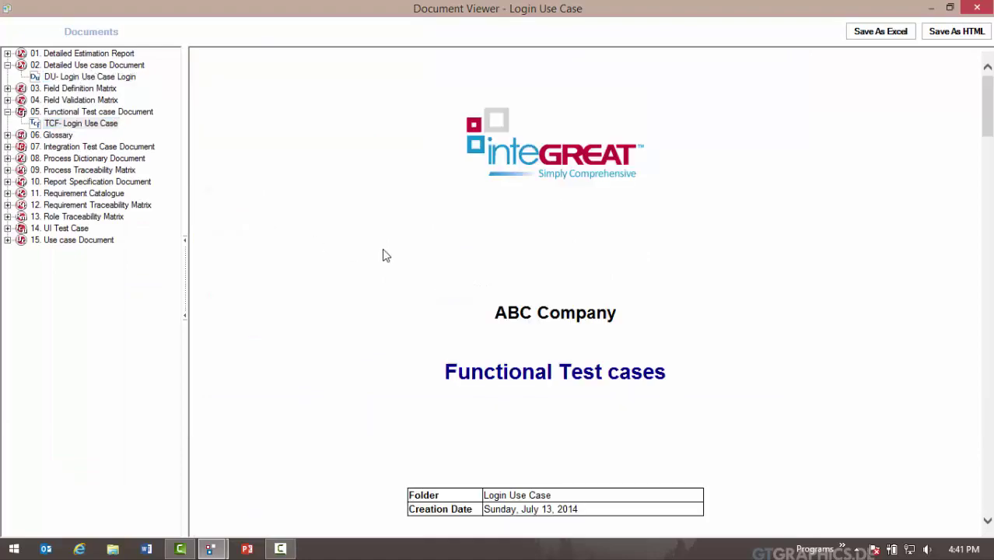
{"action": "scroll", "coordinate": [387, 259], "scroll_direction": "down", "scroll_amount": 15}
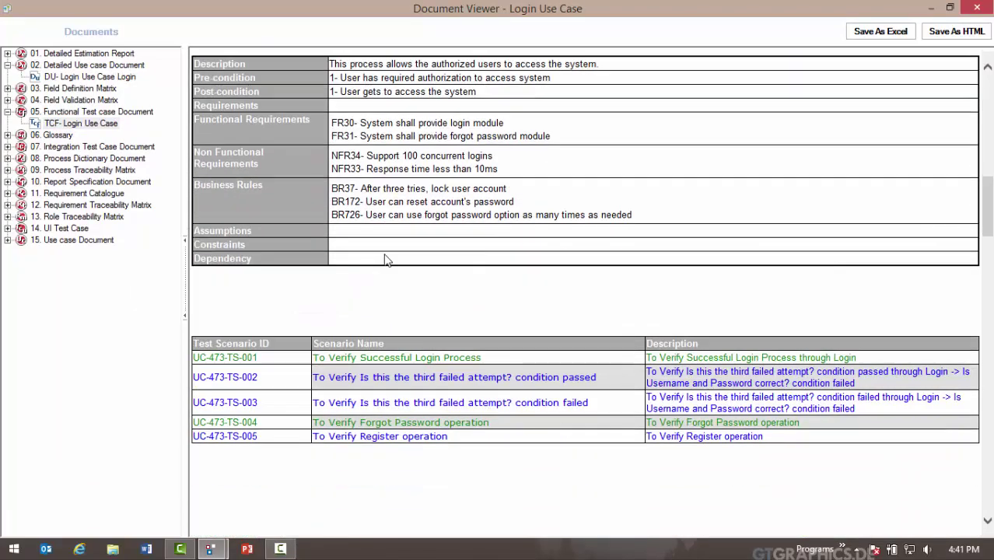
{"action": "scroll", "coordinate": [387, 259], "scroll_direction": "down", "scroll_amount": 15}
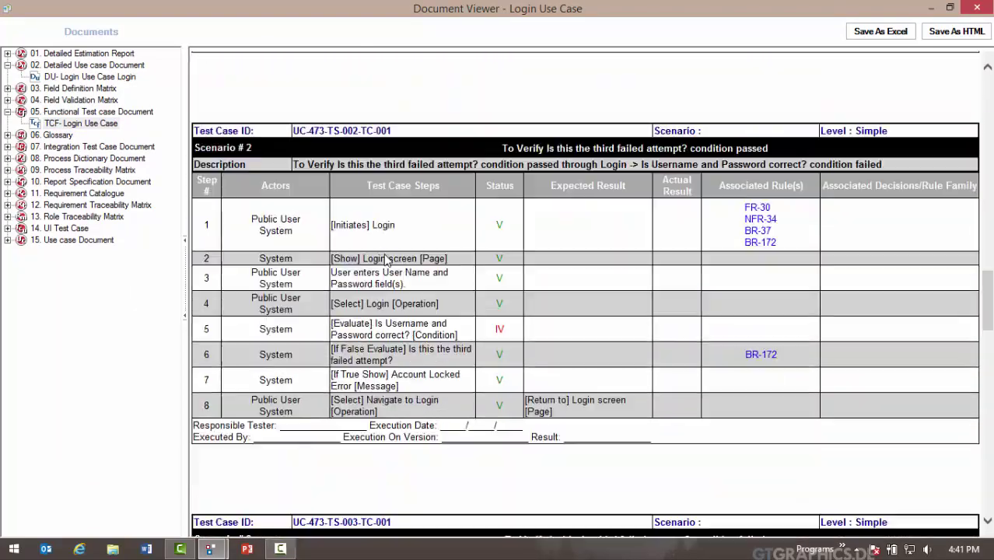
{"action": "scroll", "coordinate": [388, 253], "scroll_direction": "down", "scroll_amount": 15}
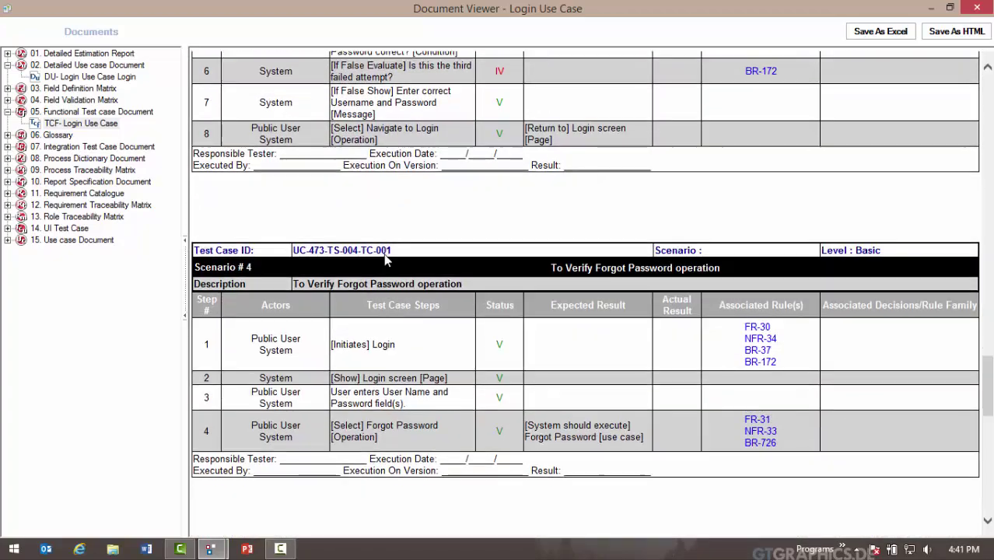
{"action": "scroll", "coordinate": [382, 278], "scroll_direction": "down", "scroll_amount": 8}
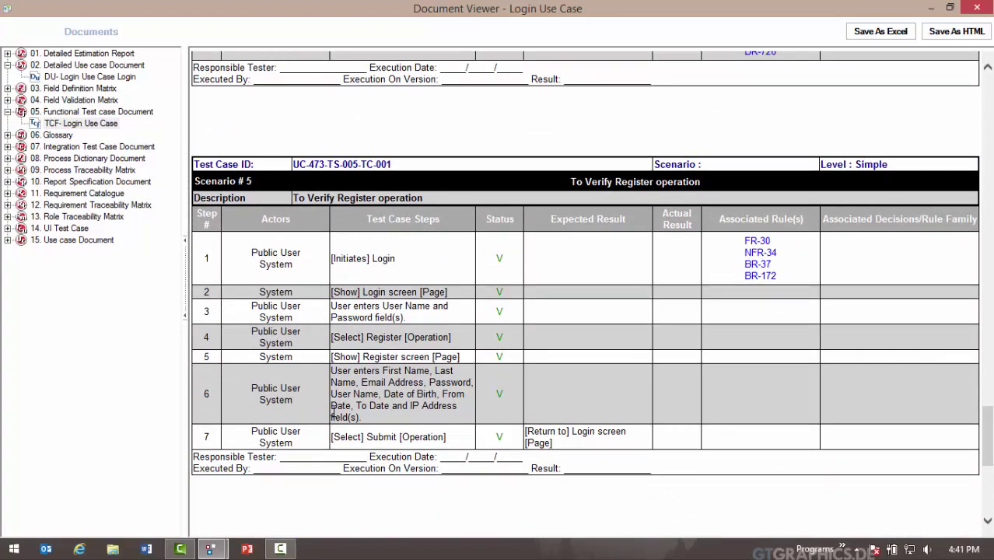
{"action": "left_click", "coordinate": [974, 8]}
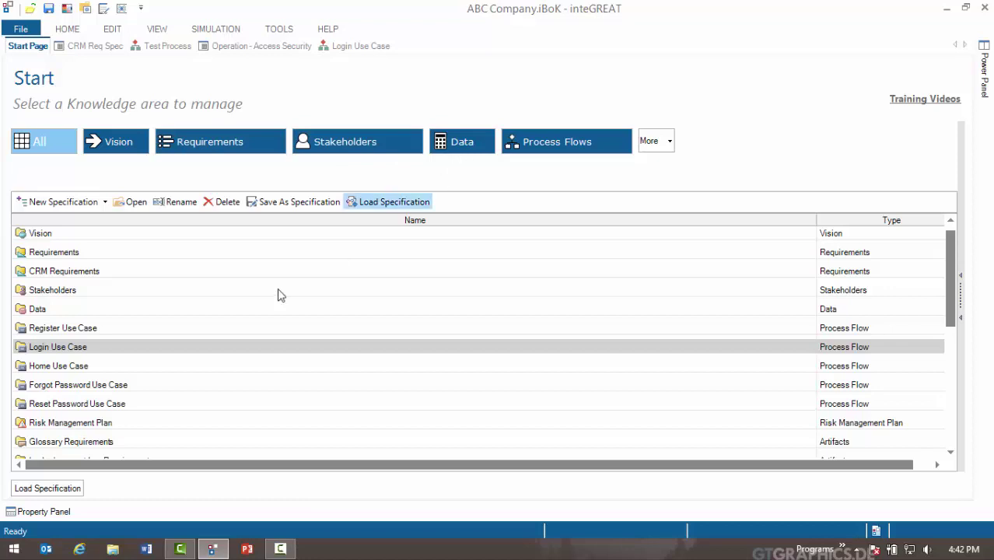
Open the Data specification and expand the full User Database hierarchy
{"action": "left_click", "coordinate": [47, 315]}
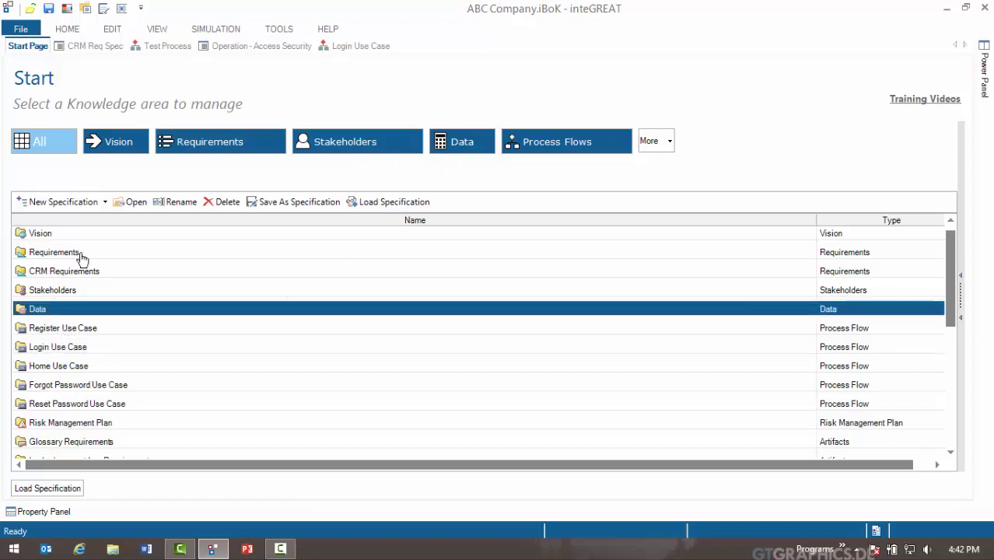
{"action": "left_click", "coordinate": [129, 202]}
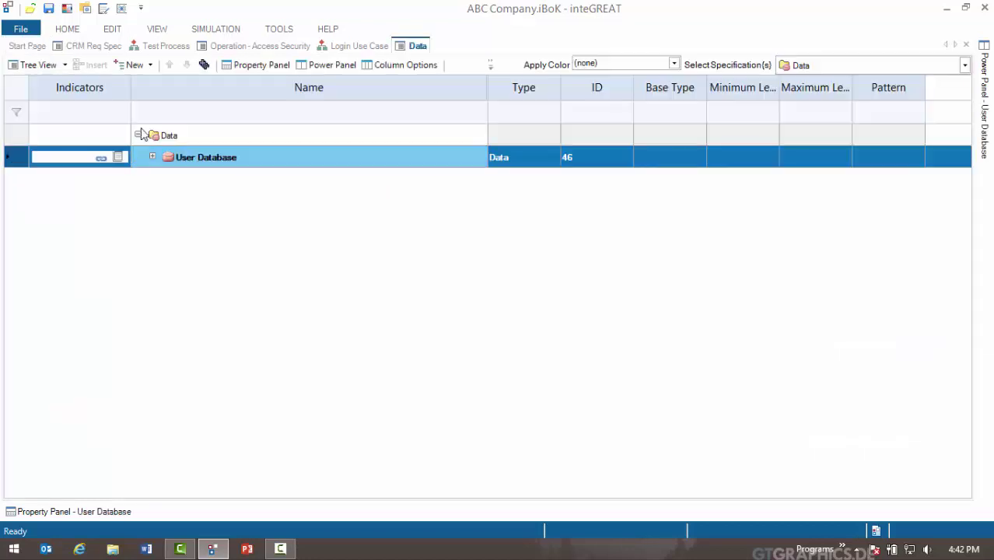
{"action": "left_click", "coordinate": [204, 65]}
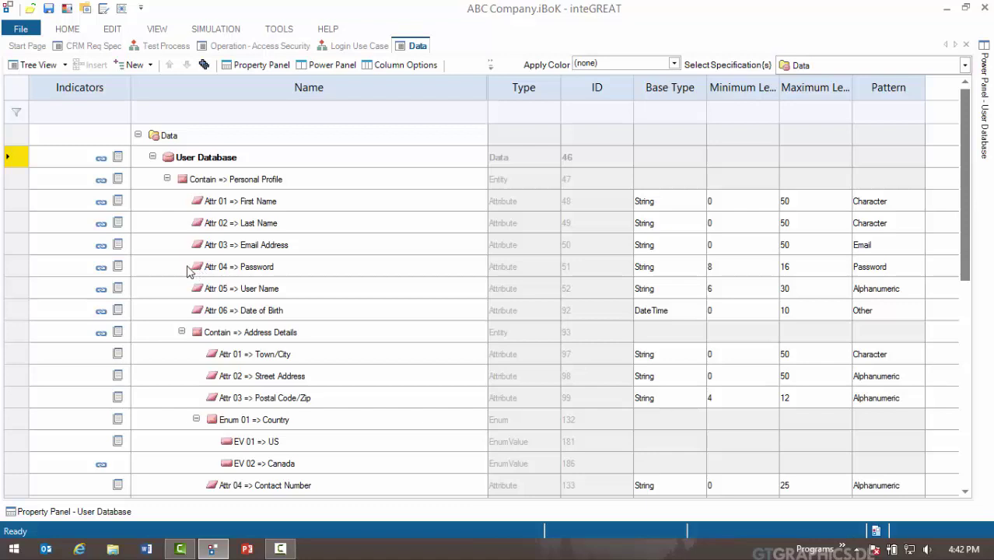
Insert a new attribute named User ID above First Name in the Personal Profile entity
{"action": "mouse_move", "coordinate": [117, 203]}
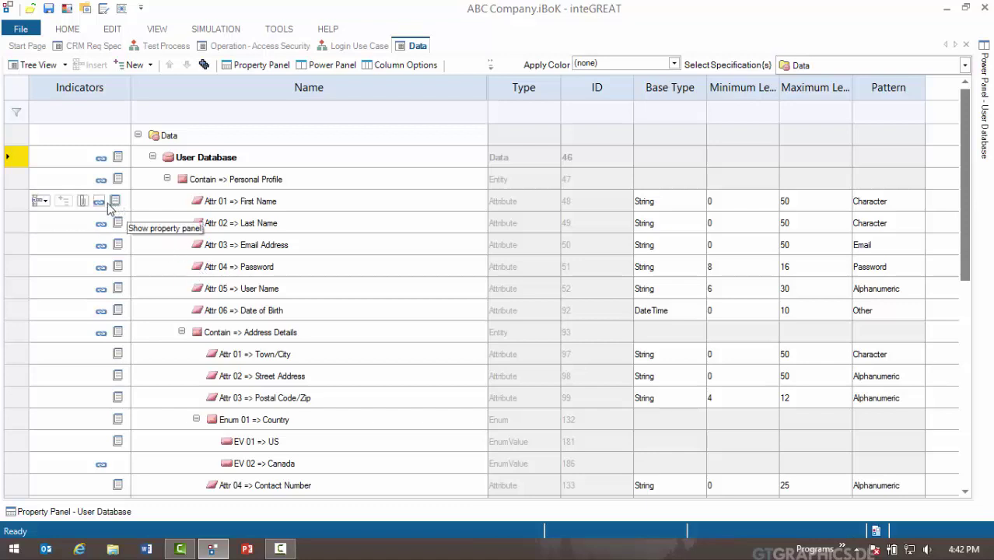
{"action": "left_click", "coordinate": [26, 201]}
{"action": "left_click", "coordinate": [45, 201]}
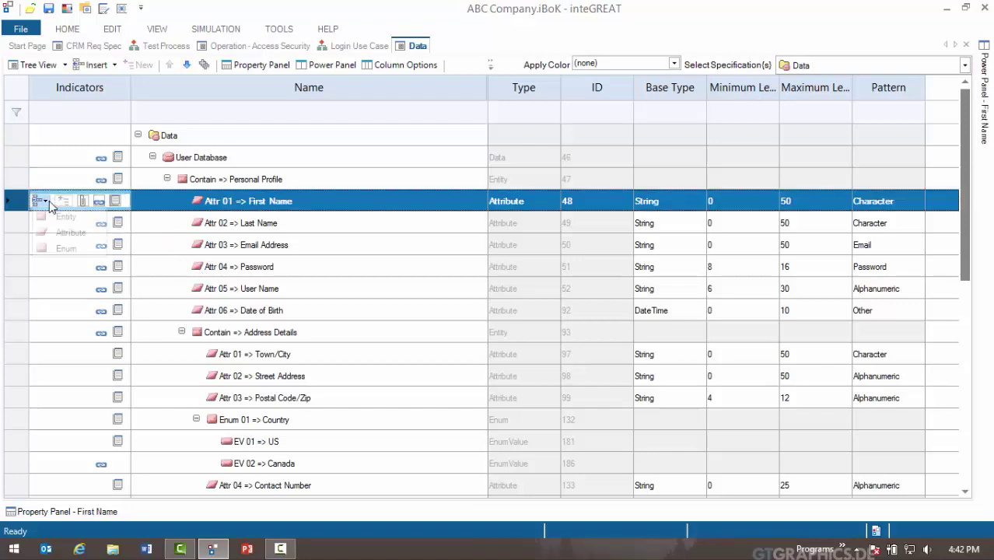
{"action": "left_click", "coordinate": [66, 232]}
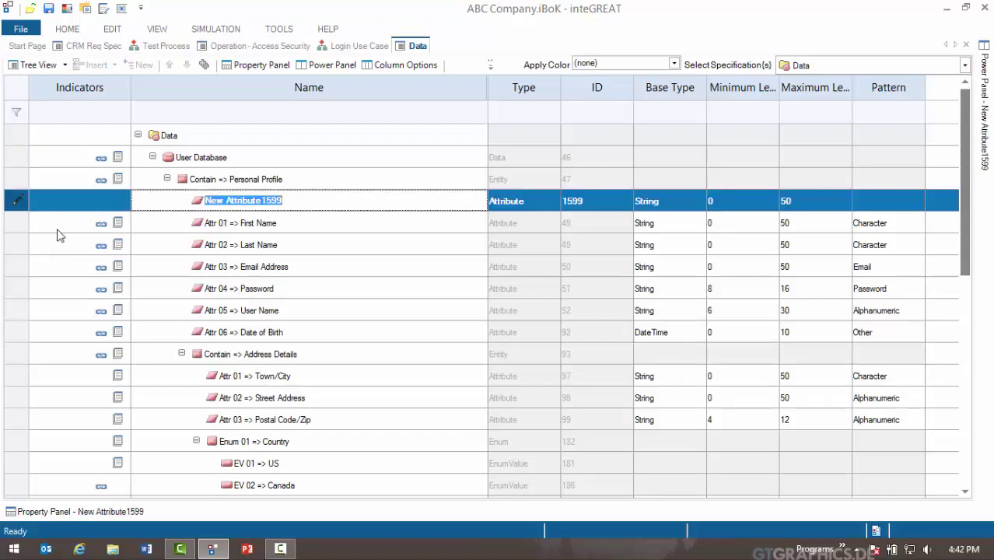
{"action": "type", "text": "User ID"}
{"action": "key", "text": "Return"}
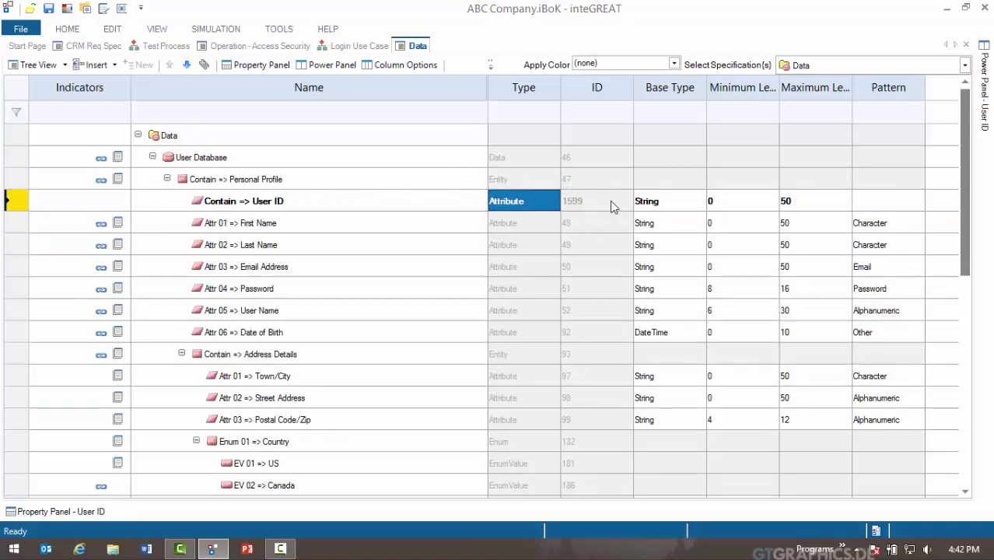
Set the User ID attribute's base type to String, its minimum and maximum lengths to 8, and its pattern to Alphanumeric
{"action": "left_click", "coordinate": [648, 204]}
{"action": "left_click", "coordinate": [648, 204]}
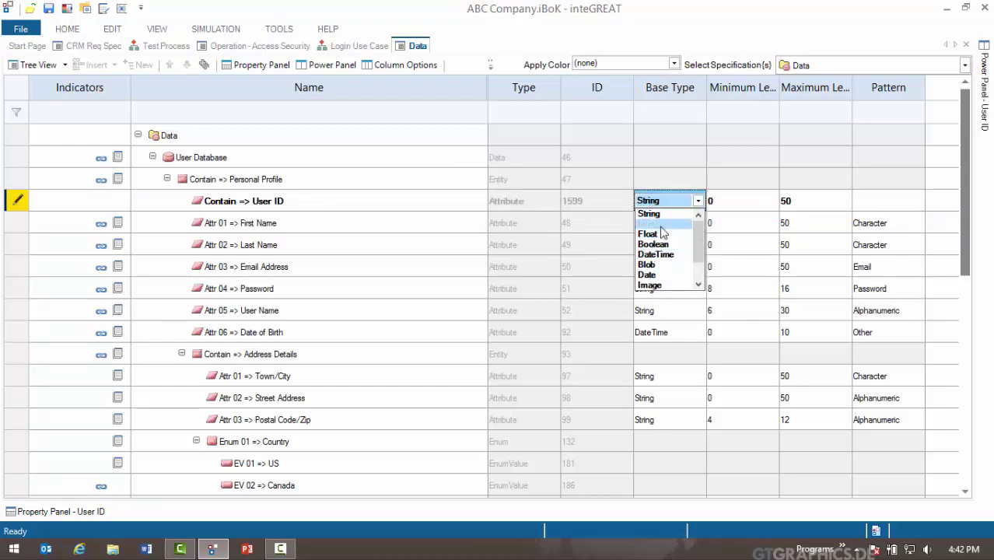
{"action": "left_click", "coordinate": [668, 214]}
{"action": "left_click", "coordinate": [739, 203]}
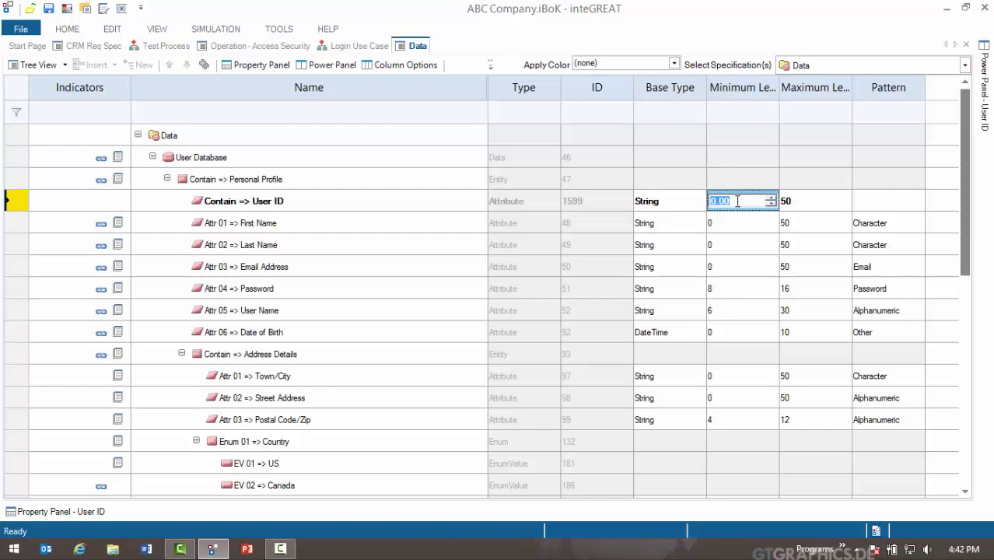
{"action": "type", "text": "8"}
{"action": "left_click", "coordinate": [814, 205]}
{"action": "type", "text": "8"}
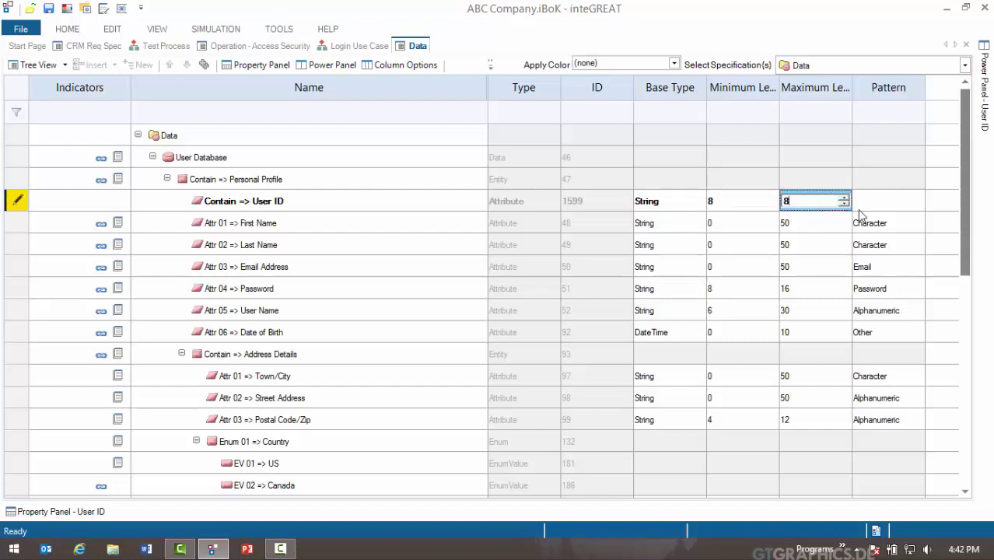
{"action": "left_click", "coordinate": [869, 209]}
{"action": "left_click", "coordinate": [869, 208]}
{"action": "left_click", "coordinate": [864, 221]}
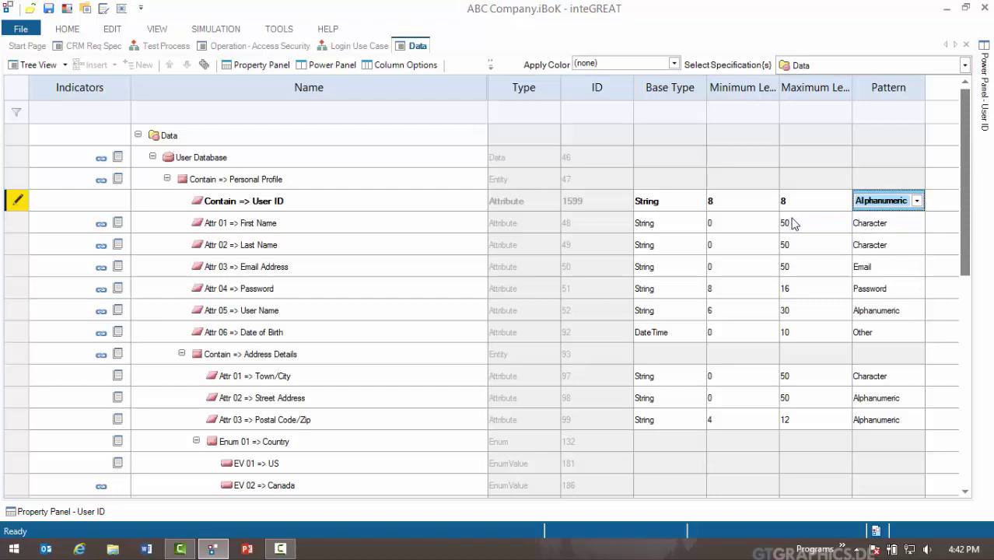
Create a Business Rule linked to the User ID attribute, titled "User ID will come from Active Directory"
{"action": "left_click", "coordinate": [98, 203]}
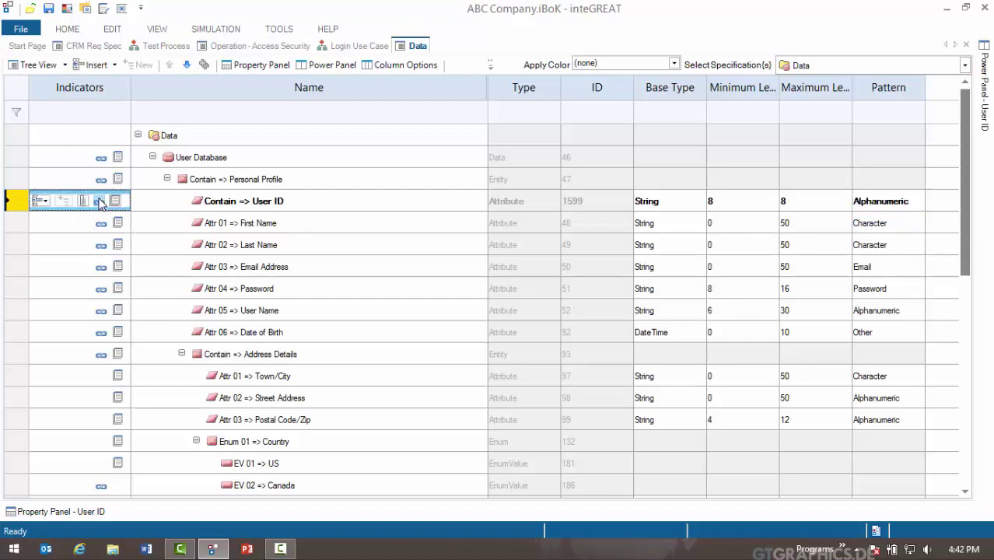
{"action": "left_click", "coordinate": [677, 81]}
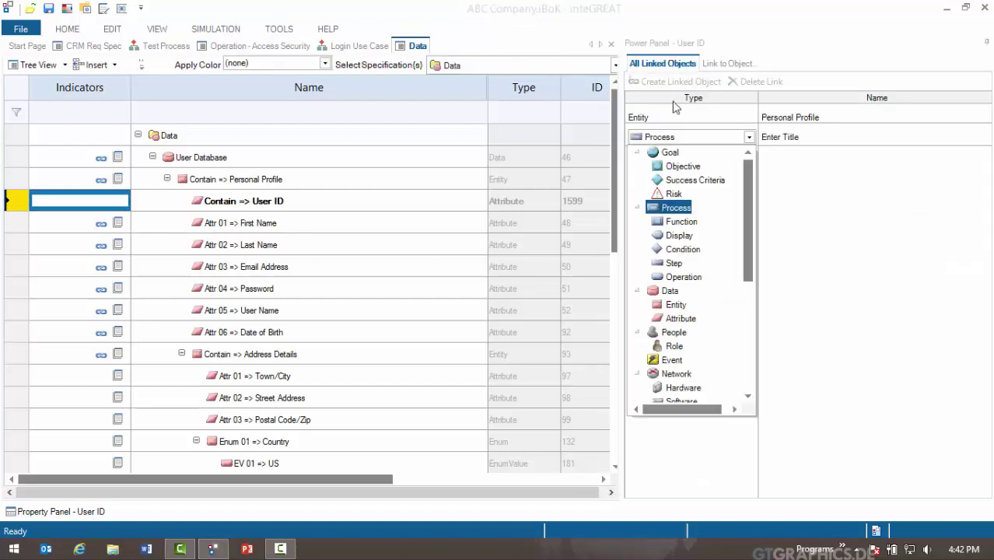
{"action": "scroll", "coordinate": [667, 257], "scroll_direction": "down", "scroll_amount": 5}
{"action": "left_click", "coordinate": [668, 265]}
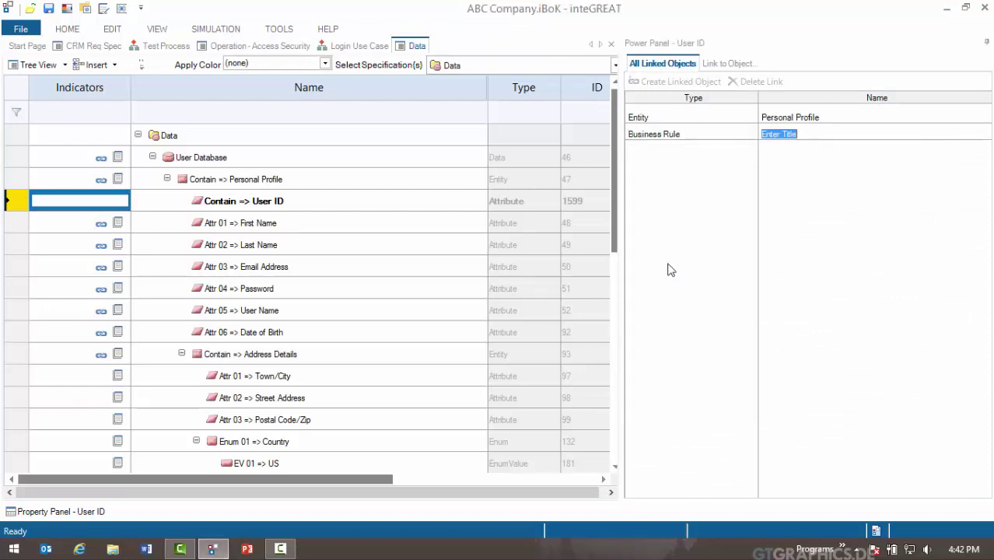
{"action": "type", "text": "U"}
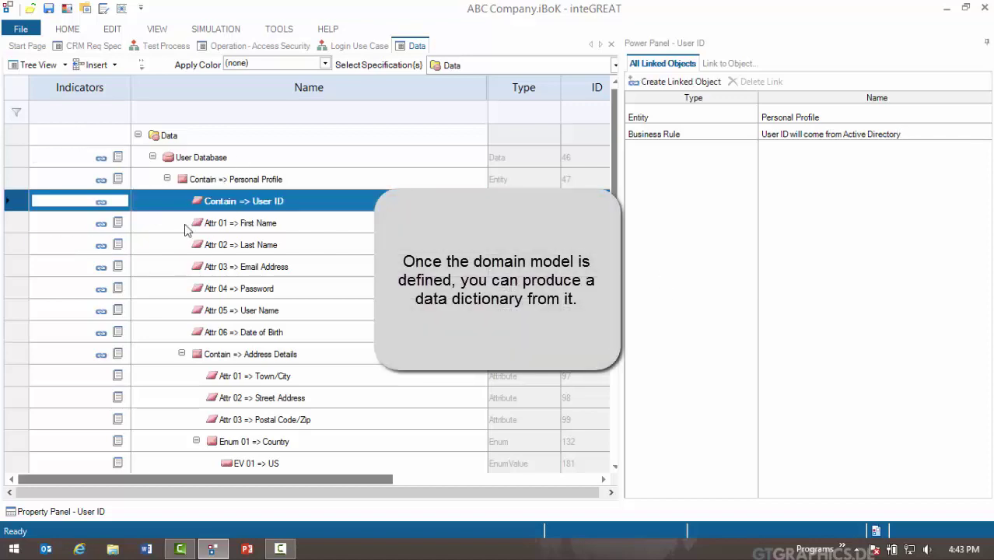
Generate the Data Dictionary Document for the Data folder and review it down to the end of the Personal Profile attribute list
{"action": "left_click", "coordinate": [103, 9]}
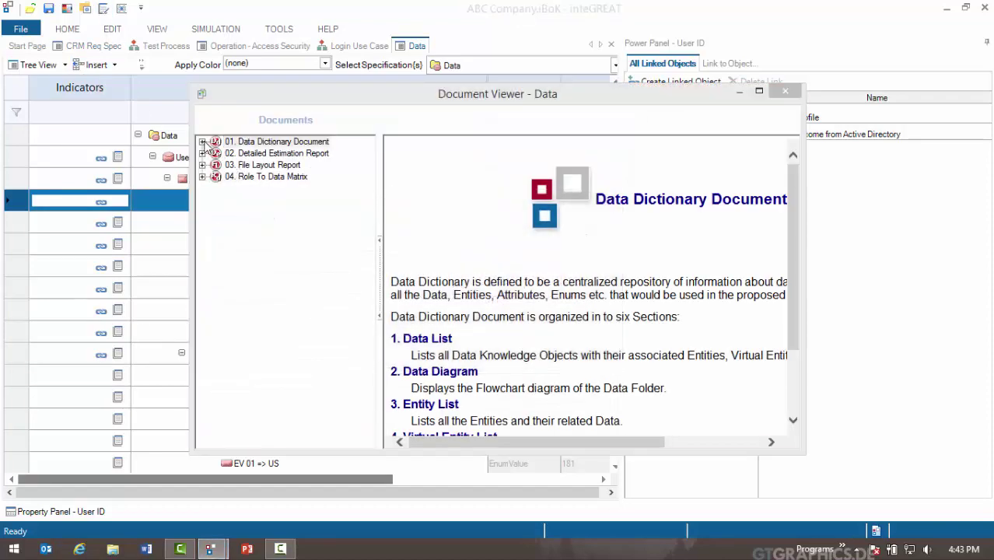
{"action": "left_click", "coordinate": [203, 142]}
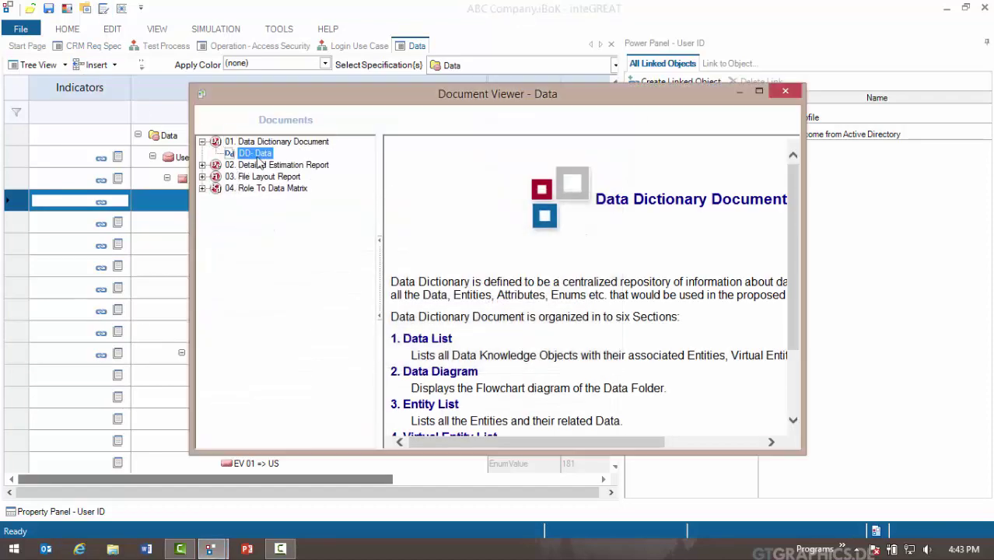
{"action": "double_click", "coordinate": [295, 105]}
{"action": "scroll", "coordinate": [255, 295], "scroll_direction": "down", "scroll_amount": 5}
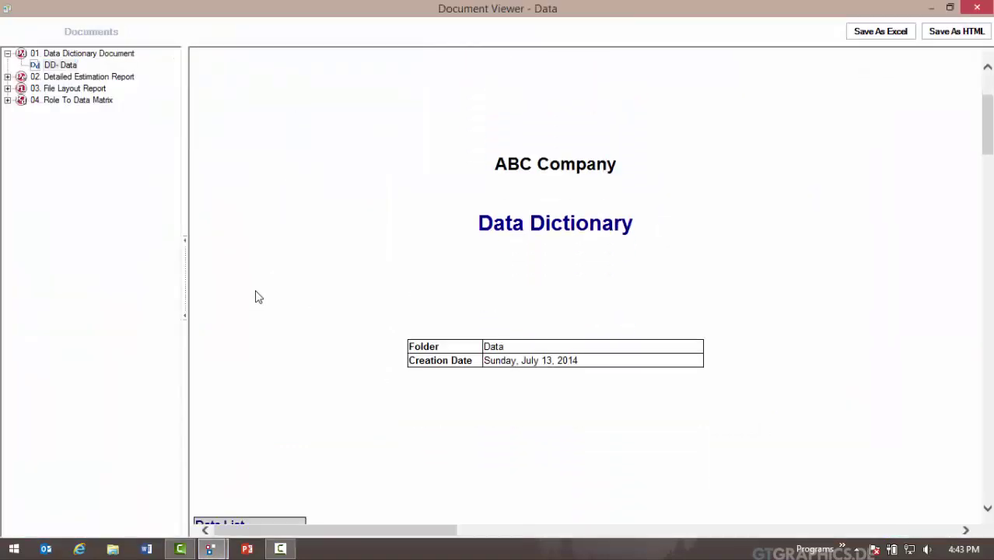
{"action": "scroll", "coordinate": [247, 297], "scroll_direction": "down", "scroll_amount": 10}
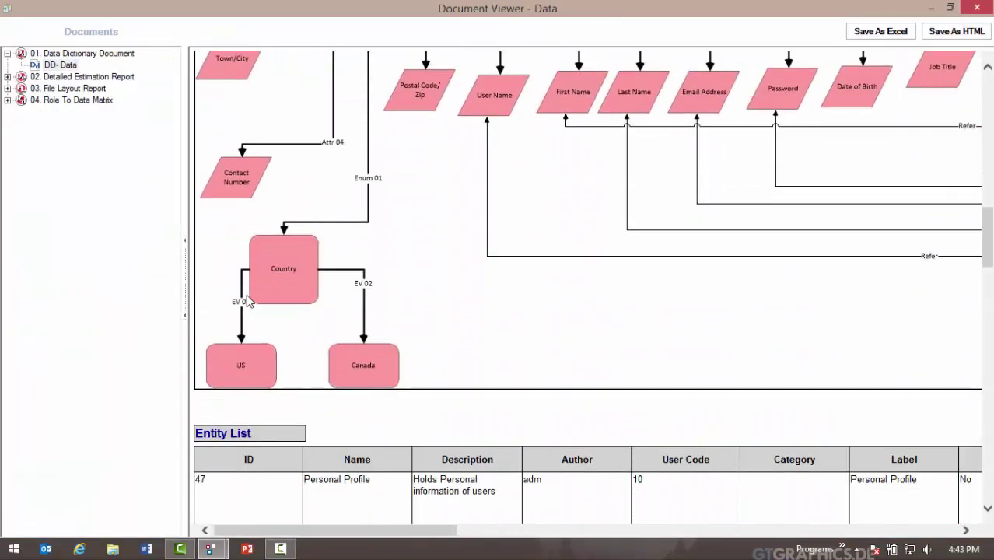
{"action": "scroll", "coordinate": [248, 296], "scroll_direction": "down", "scroll_amount": 5}
{"action": "scroll", "coordinate": [250, 295], "scroll_direction": "up", "scroll_amount": 2}
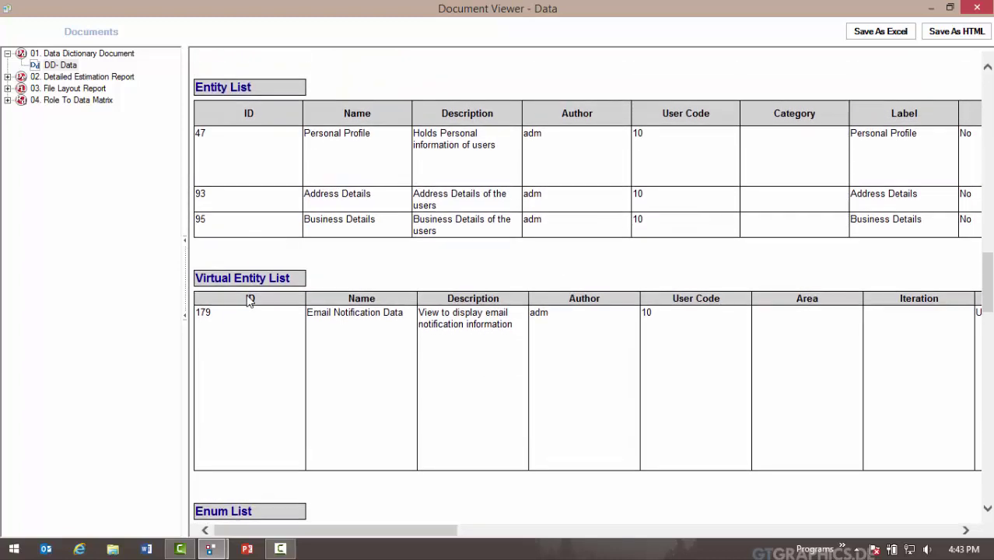
{"action": "scroll", "coordinate": [311, 241], "scroll_direction": "down", "scroll_amount": 8}
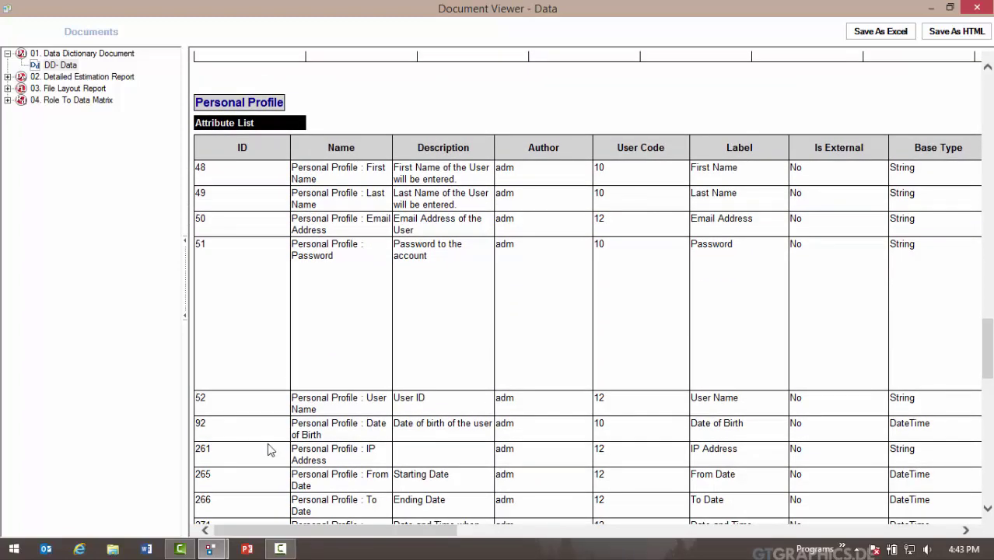
{"action": "scroll", "coordinate": [268, 450], "scroll_direction": "down", "scroll_amount": 5}
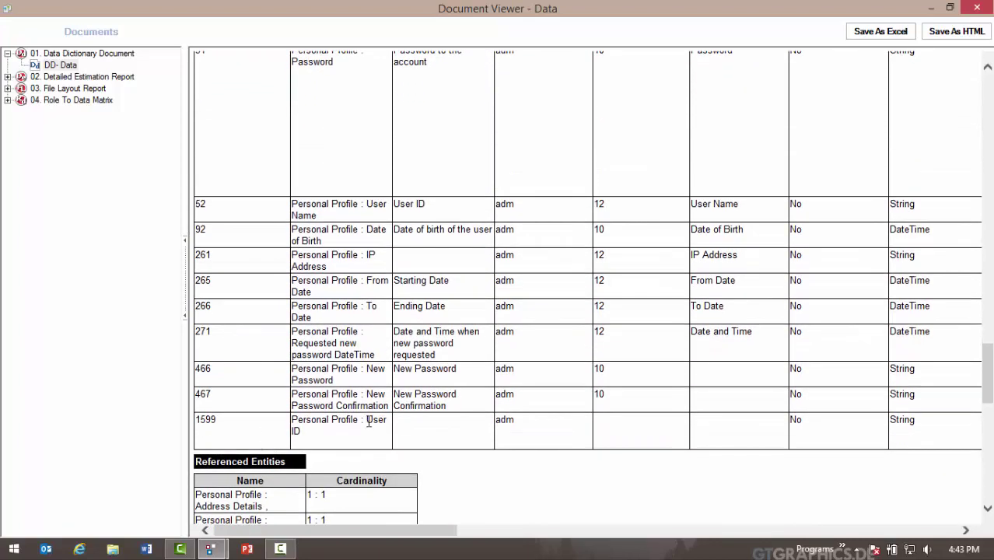
Examine the User ID row across the attribute list, highlight its linked Active Directory business rule, and close the document viewer
{"action": "left_click_drag", "start_coordinate": [367, 421], "coordinate": [365, 430]}
{"action": "left_click_drag", "start_coordinate": [333, 537], "coordinate": [709, 559]}
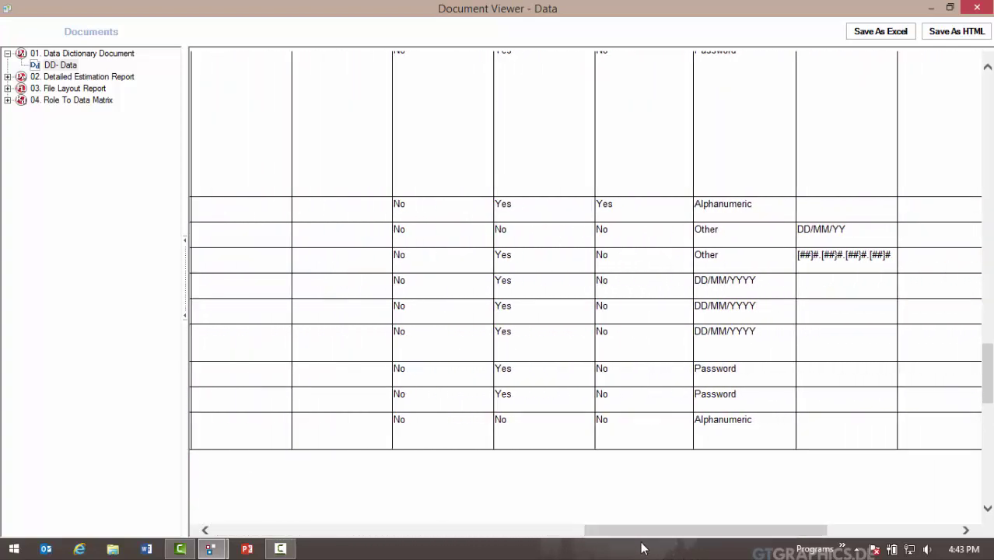
{"action": "left_click_drag", "start_coordinate": [638, 537], "coordinate": [903, 497]}
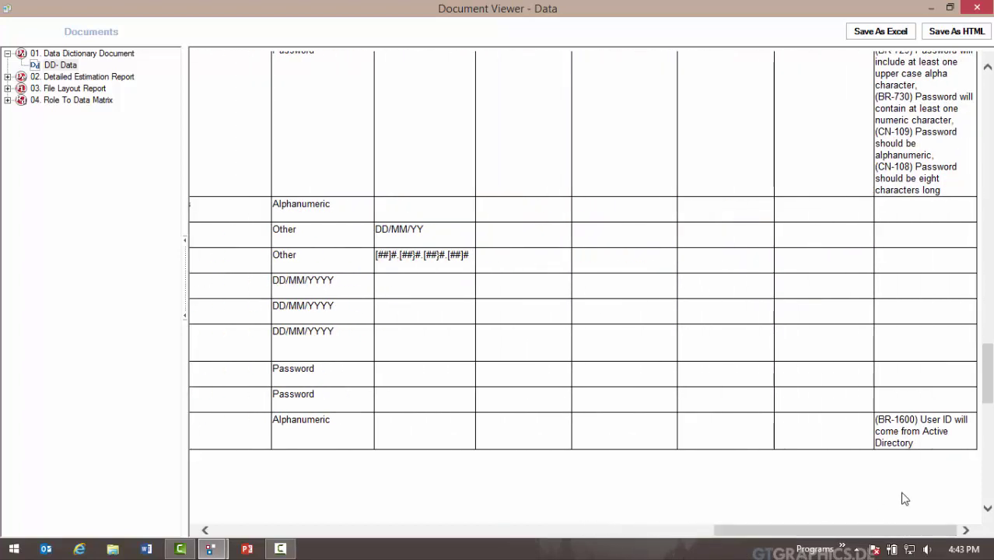
{"action": "left_click_drag", "start_coordinate": [926, 447], "coordinate": [880, 423]}
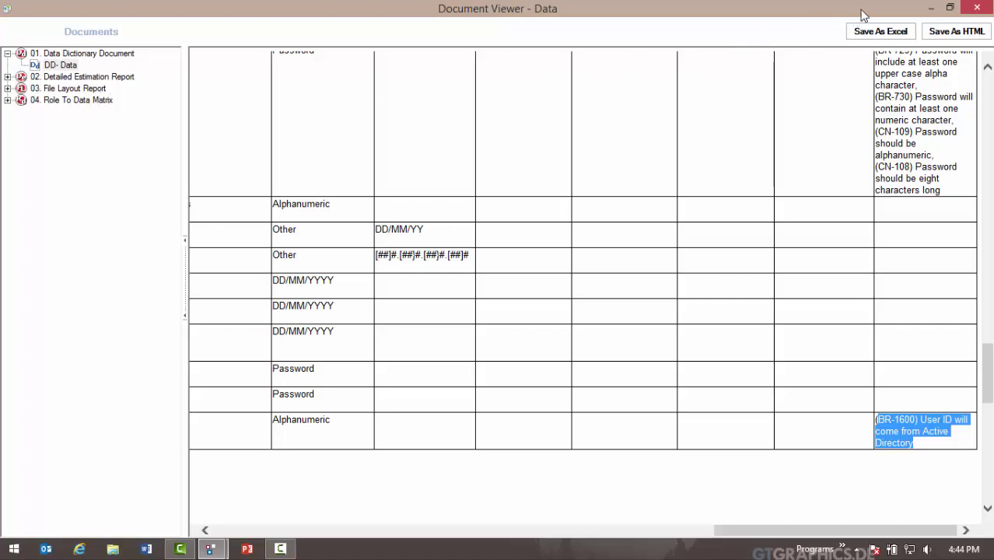
{"action": "left_click", "coordinate": [976, 9]}
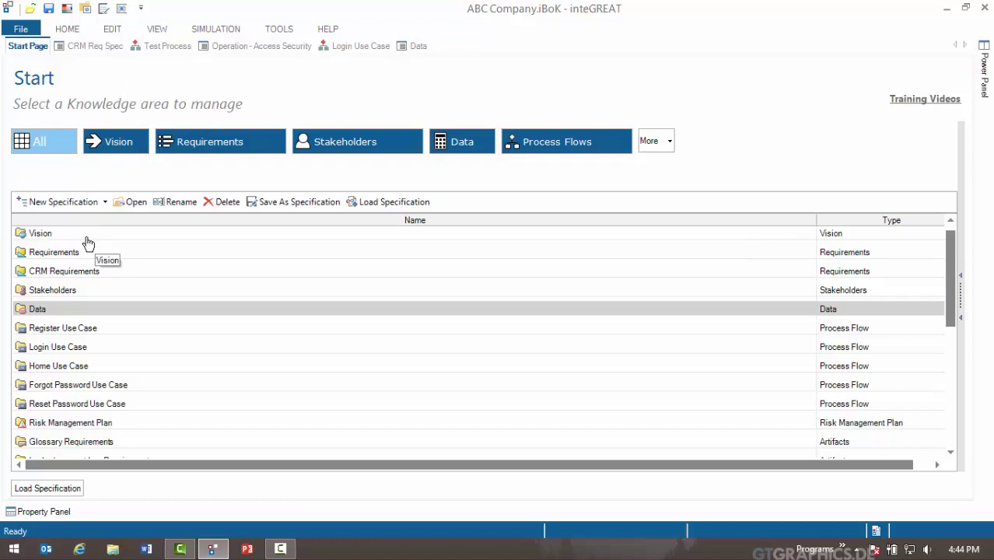
Revisit the Login Use Case diagram and the CRM Req Spec requirements, and return to the Start Page
{"action": "left_click", "coordinate": [375, 46]}
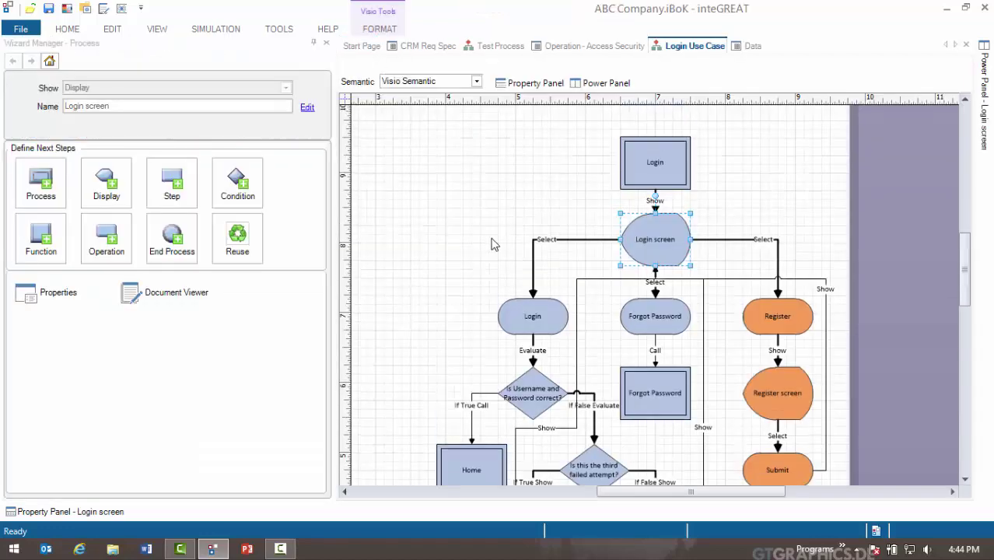
{"action": "scroll", "coordinate": [492, 244], "scroll_direction": "up", "scroll_amount": 1}
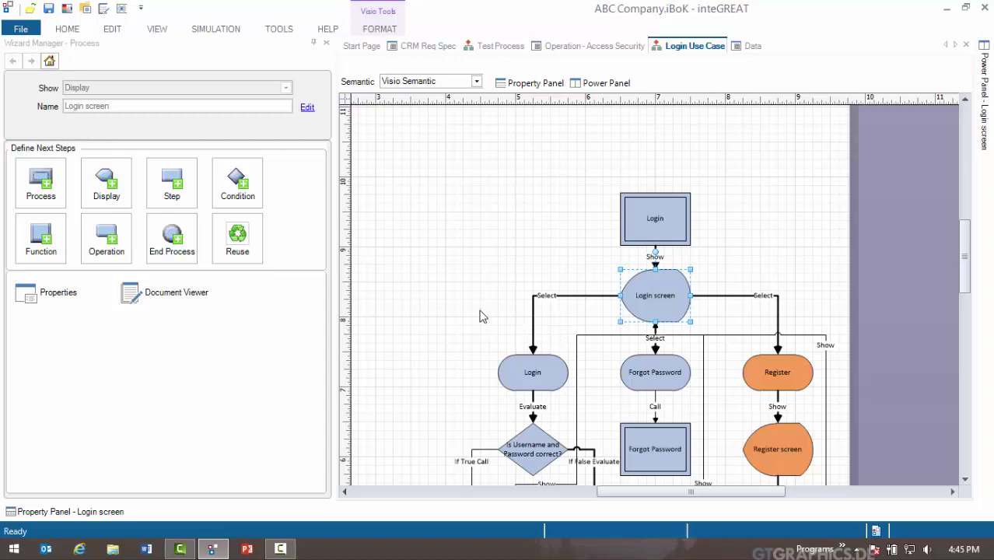
{"action": "left_click", "coordinate": [428, 47]}
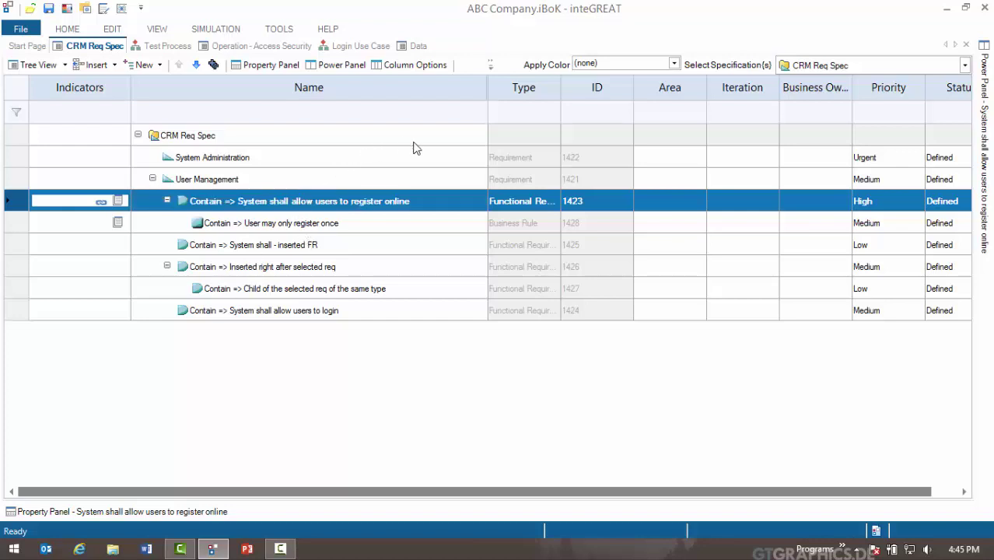
{"action": "left_click", "coordinate": [362, 47]}
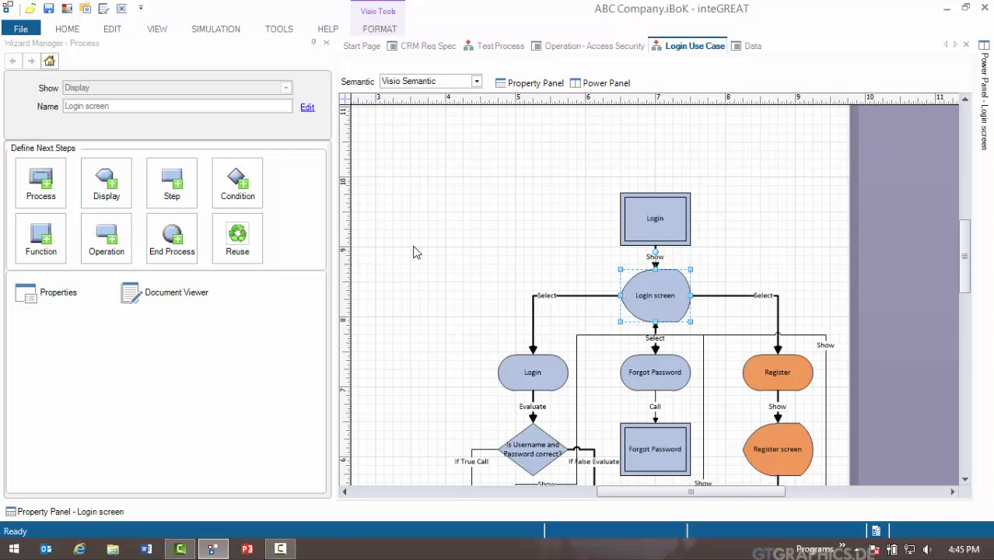
{"action": "left_click", "coordinate": [359, 47]}
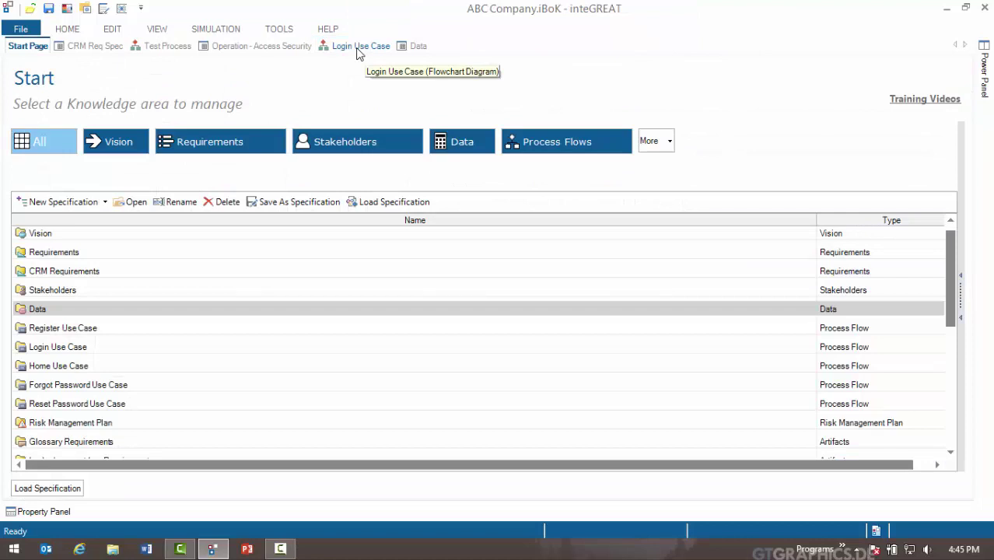